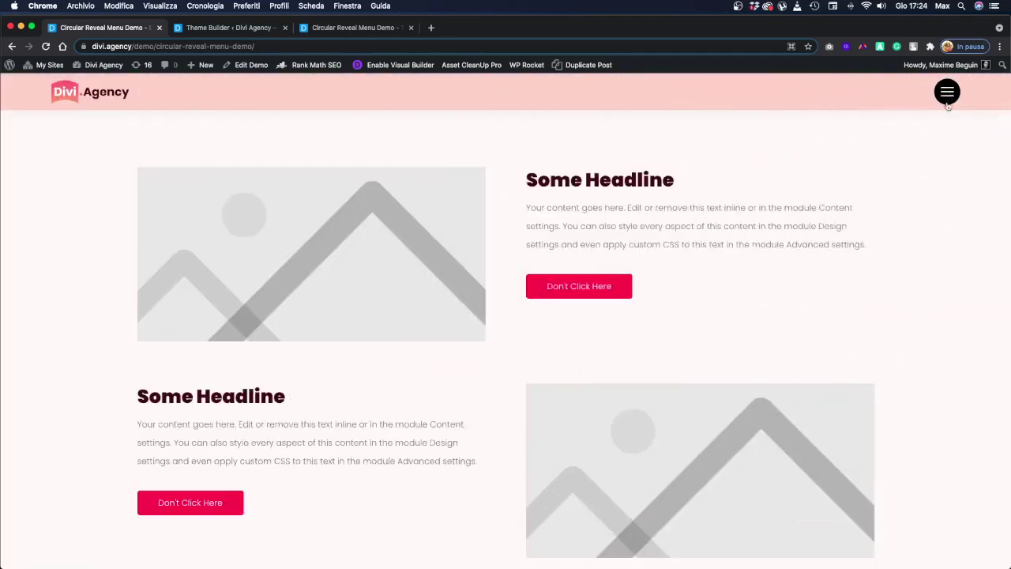
- Open and close the circular reveal menu on the demo page several times
left_click(949, 94)
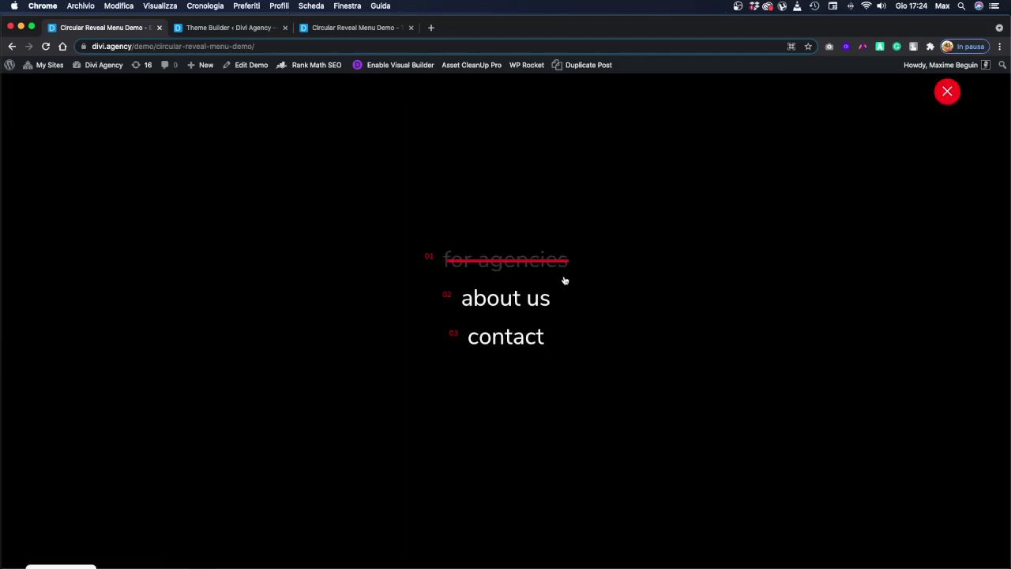
left_click(948, 95)
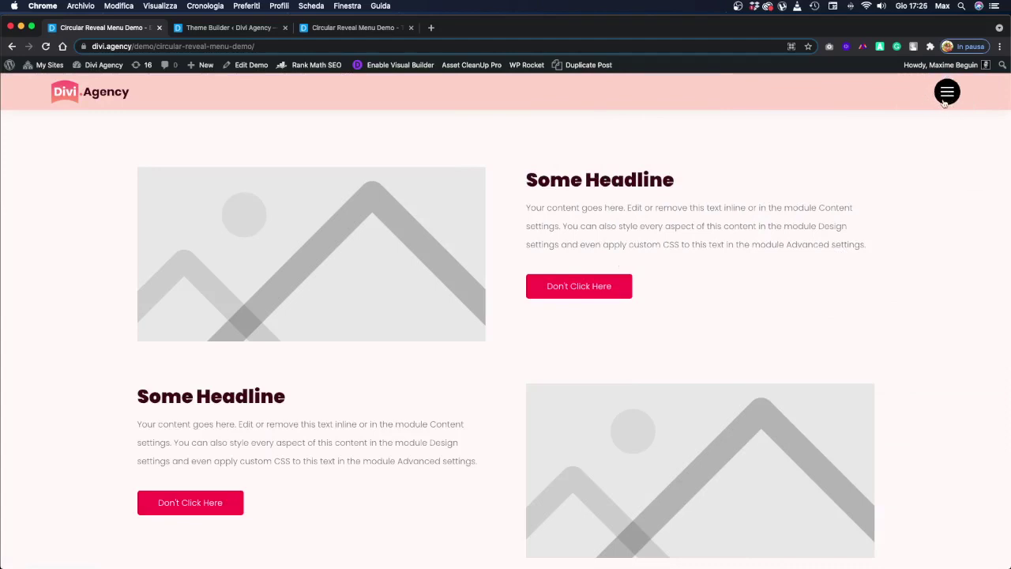
left_click(949, 97)
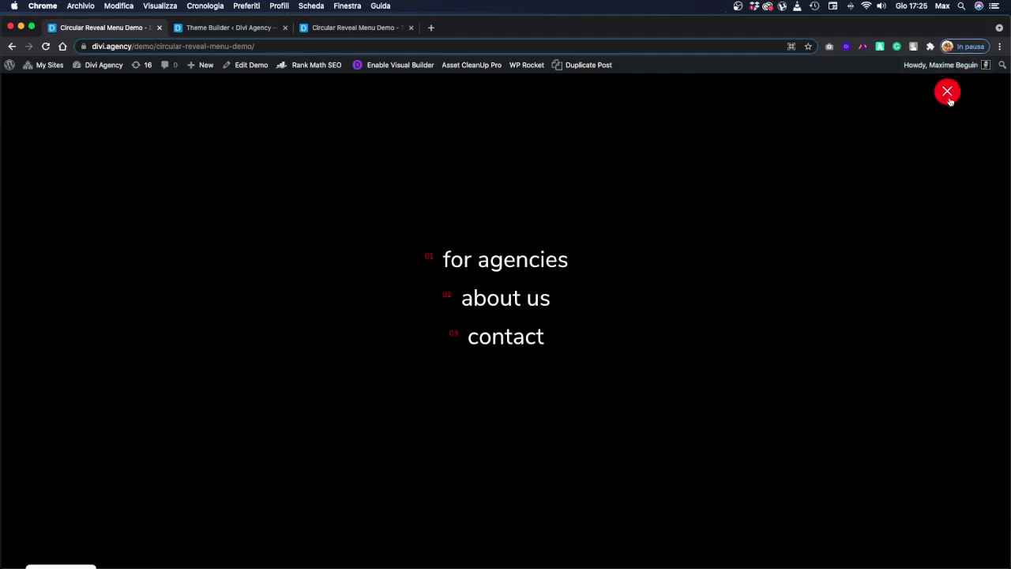
left_click(948, 93)
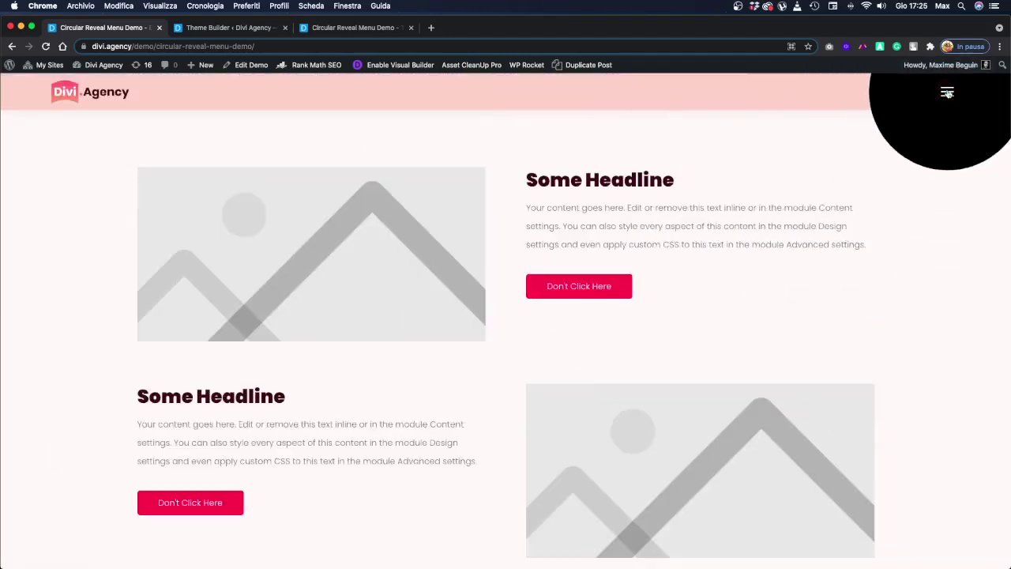
left_click(947, 92)
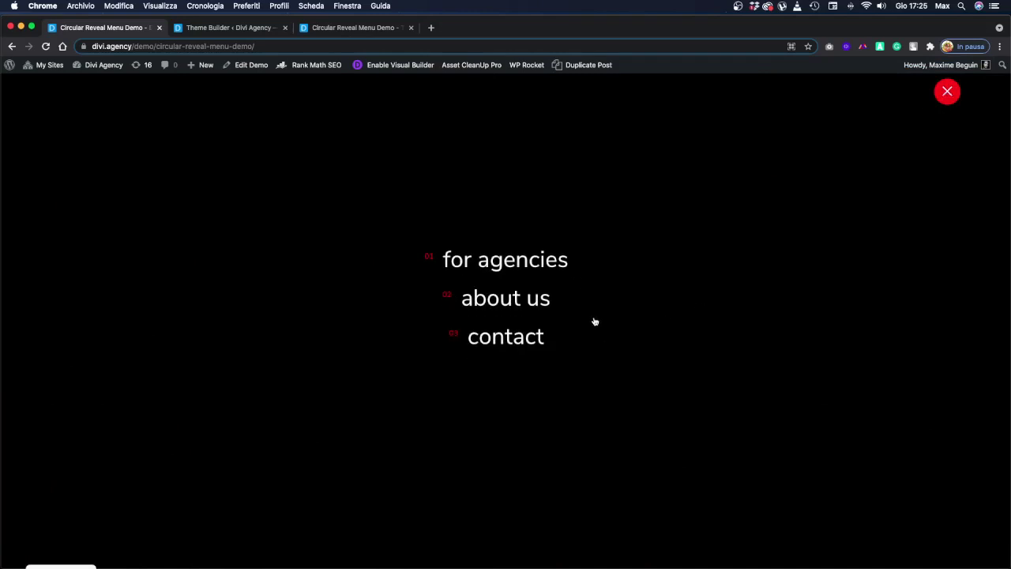
left_click(948, 93)
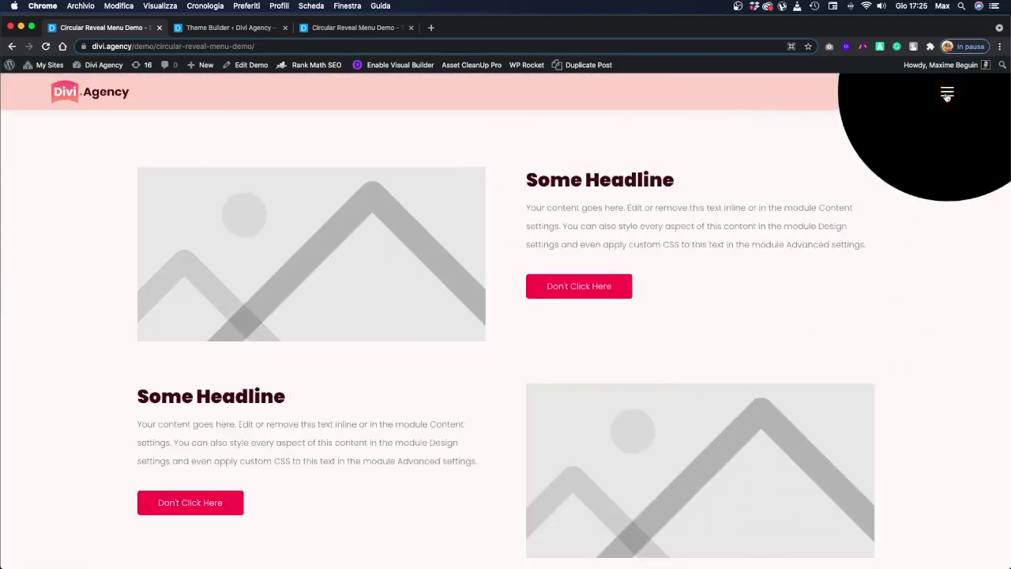
left_click(947, 93)
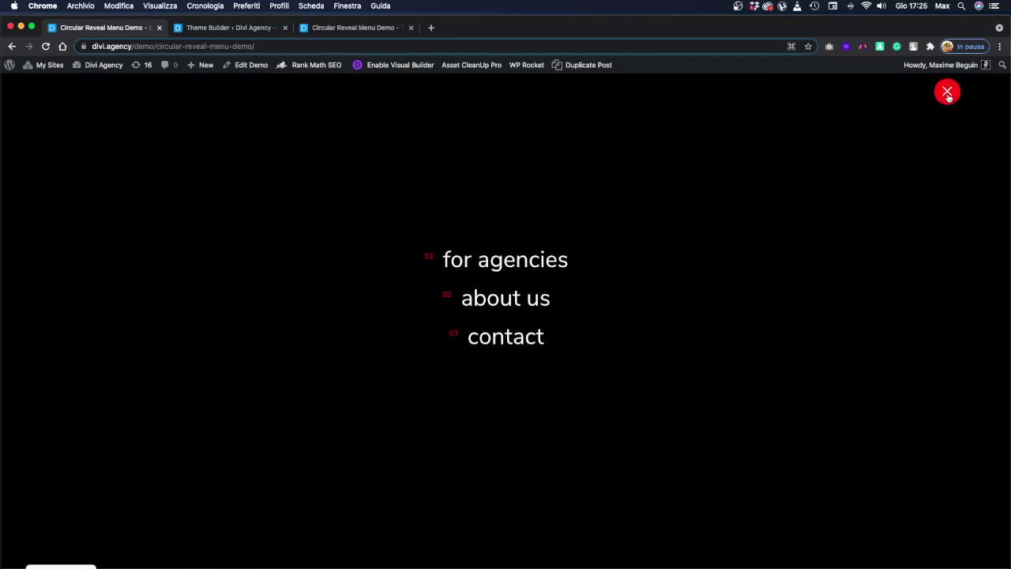
left_click(947, 93)
left_click(947, 92)
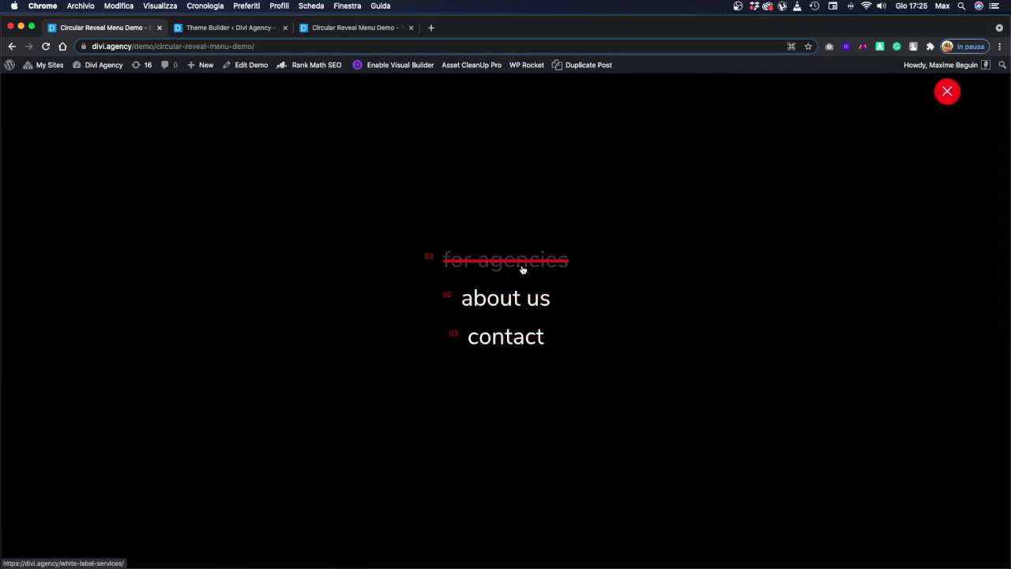
left_click(949, 93)
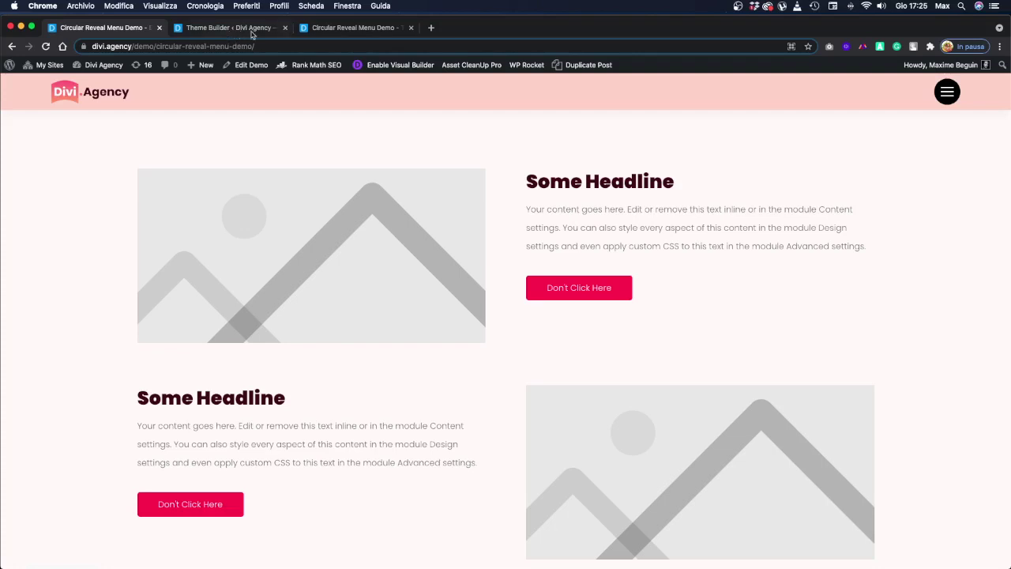
- Switch to the Circular Reveal Menu Demo – tutorial page and scroll through its content
left_click(324, 30)
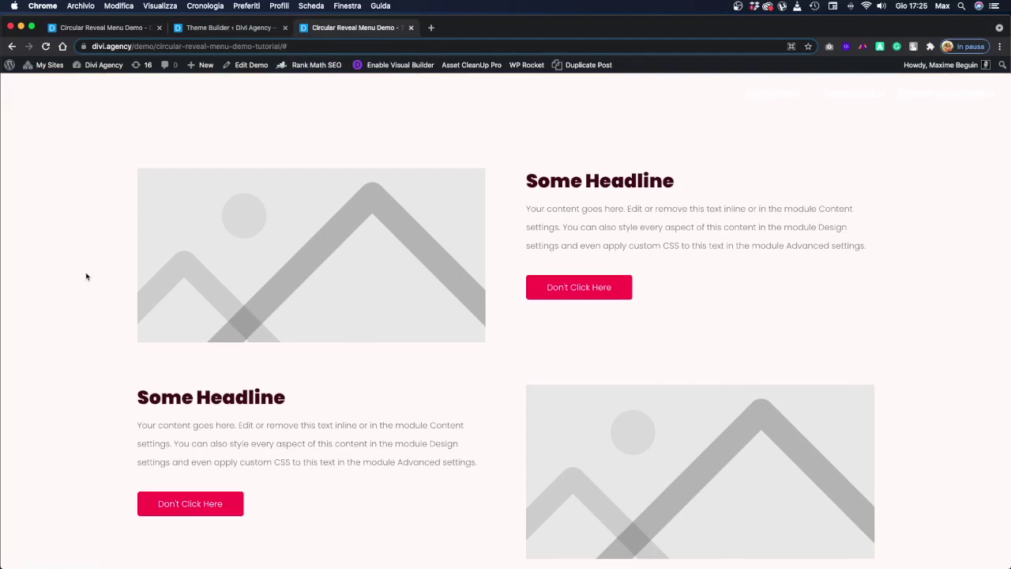
scroll(510, 239, "down", 2)
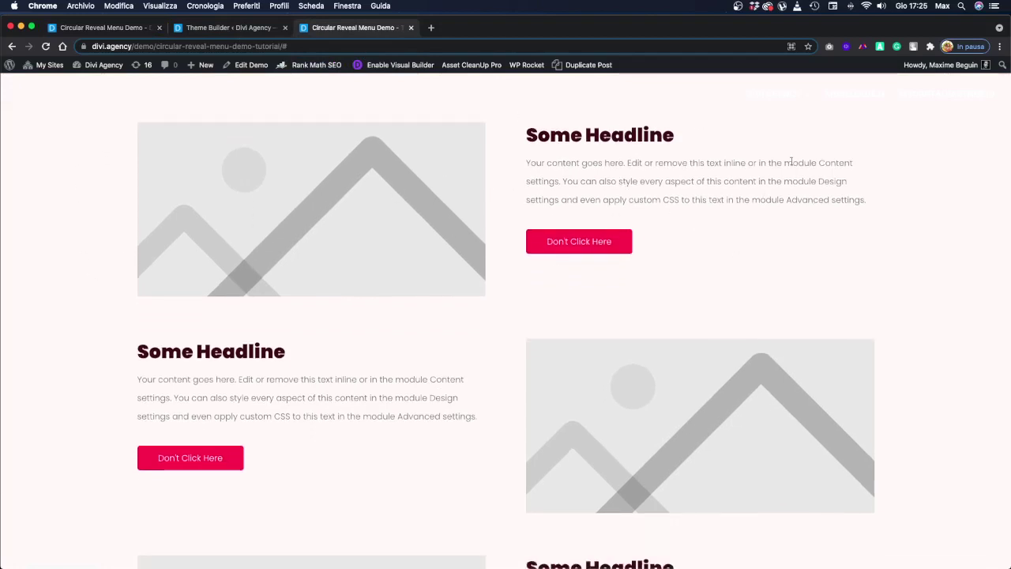
scroll(377, 320, "down", 3)
scroll(378, 320, "down", 10)
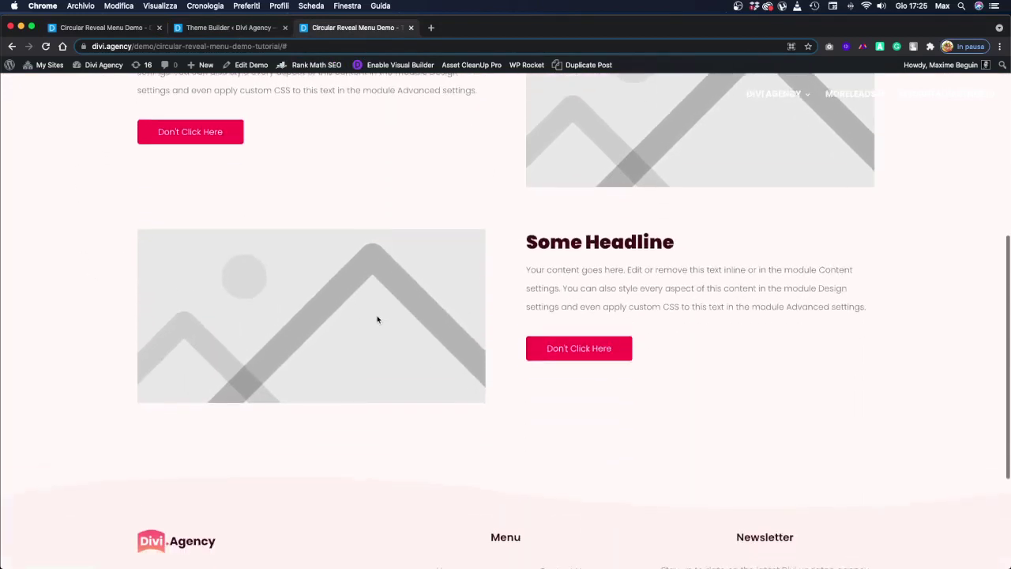
scroll(377, 316, "up", 15)
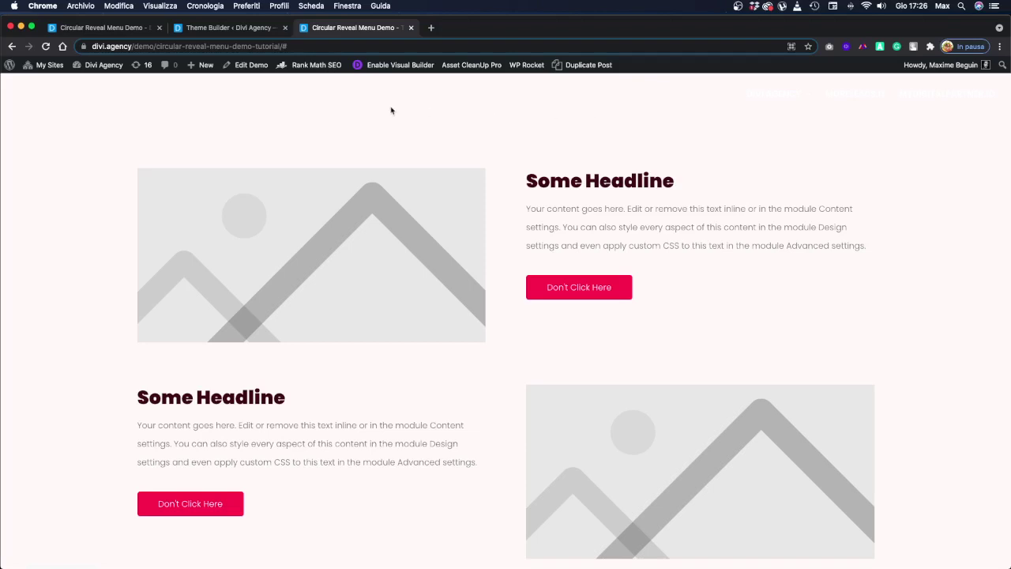
- In Theme Builder, choose Build Custom Header on the Circular Reveal Menu Demo - Tutorial template
left_click(253, 31)
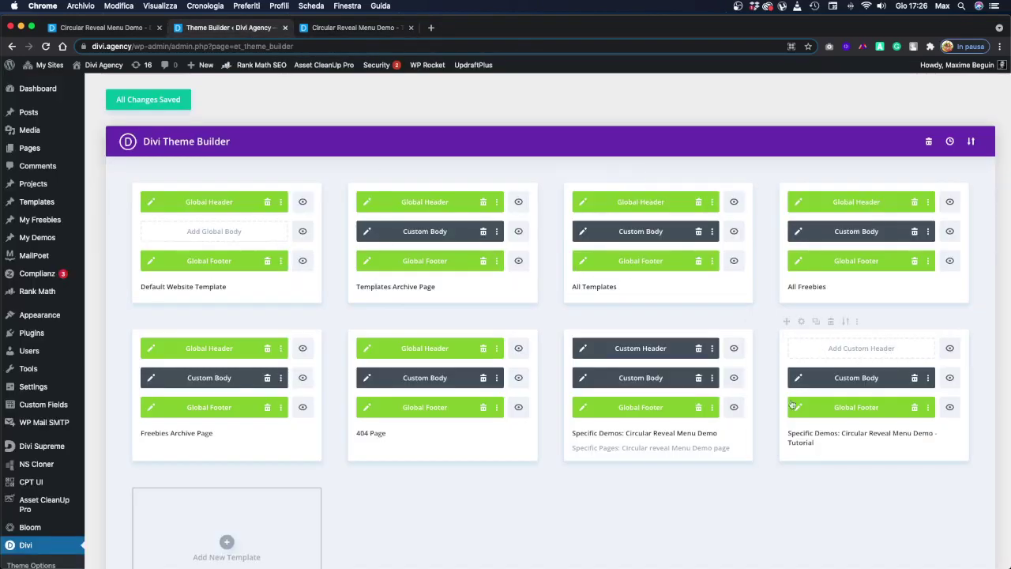
scroll(49, 531, "down", 1)
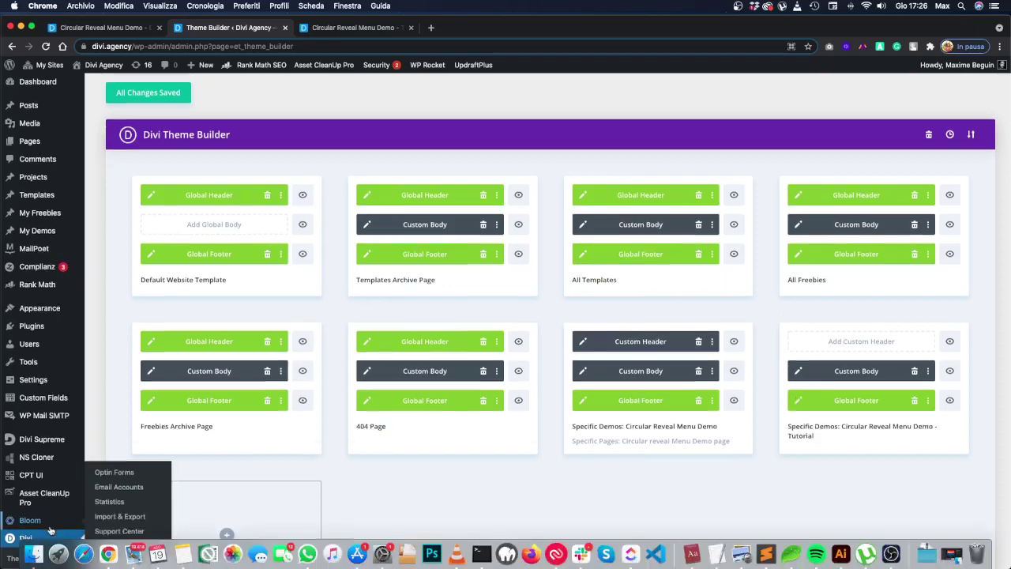
scroll(50, 531, "down", 3)
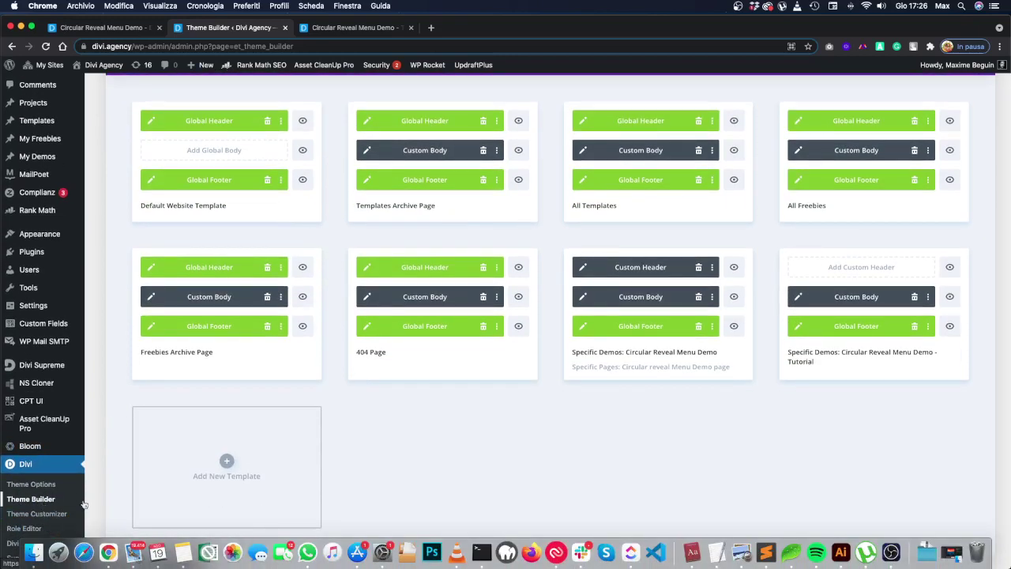
left_click(861, 267)
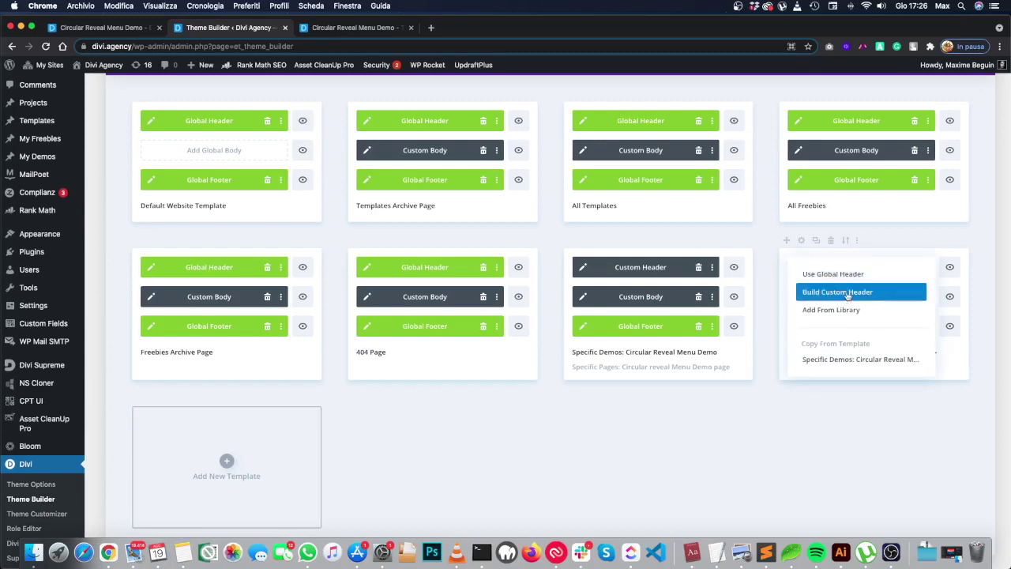
left_click(845, 292)
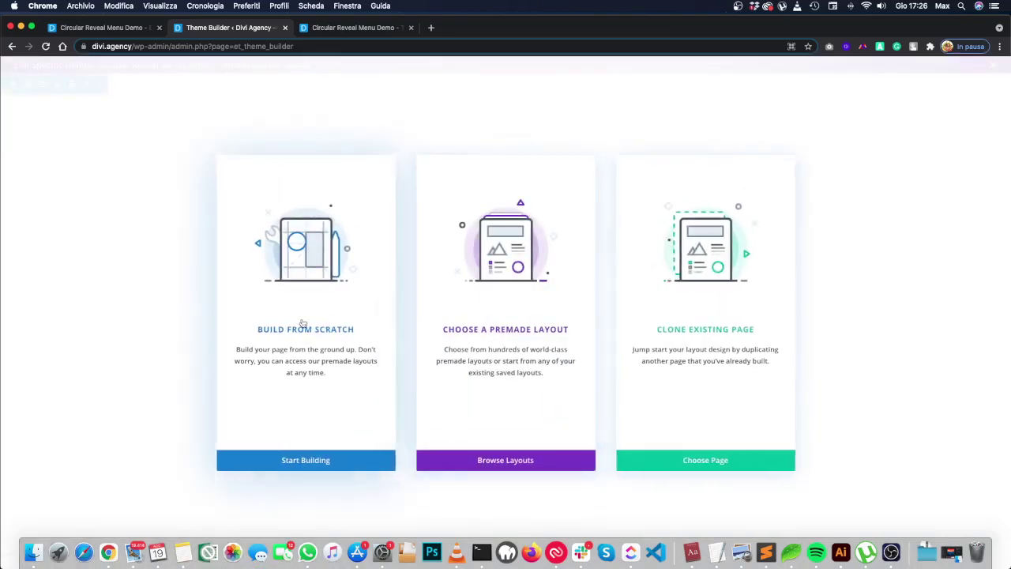
- Build the header from scratch and supply Circular Reveal Menu.json in the Portability import dialog
left_click(300, 324)
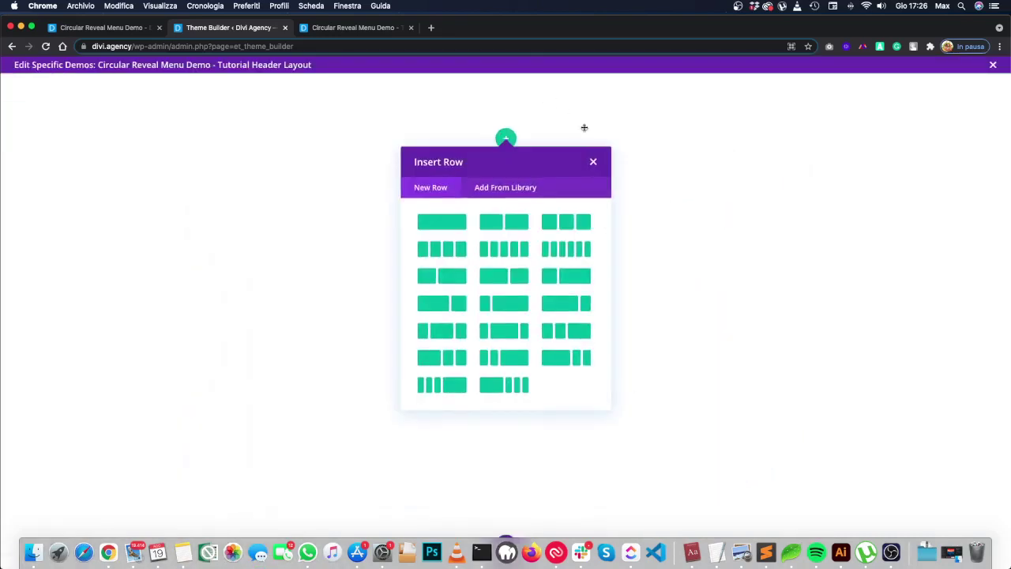
left_click(593, 162)
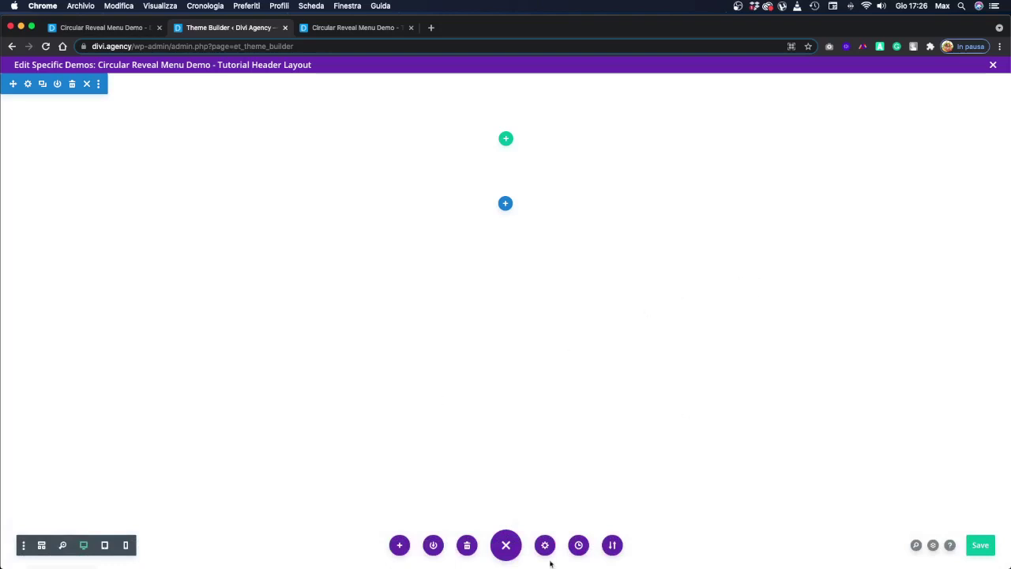
left_click(612, 545)
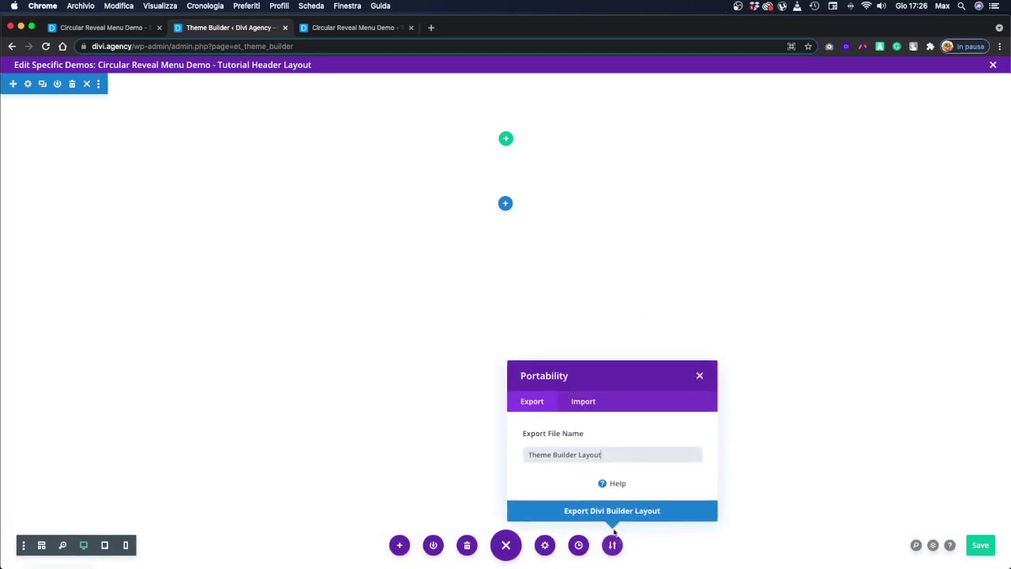
left_click(583, 401)
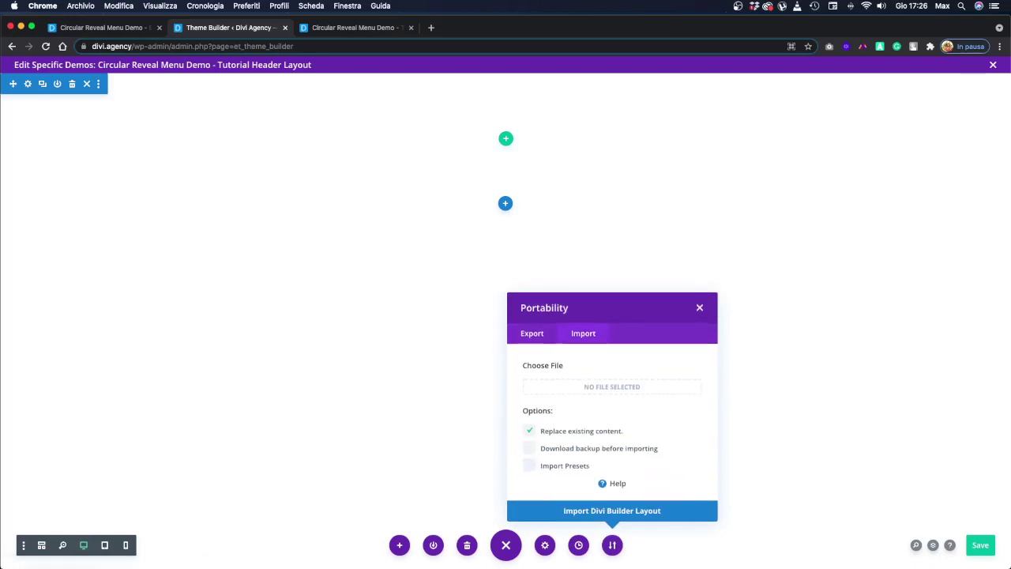
key("super+Tab")
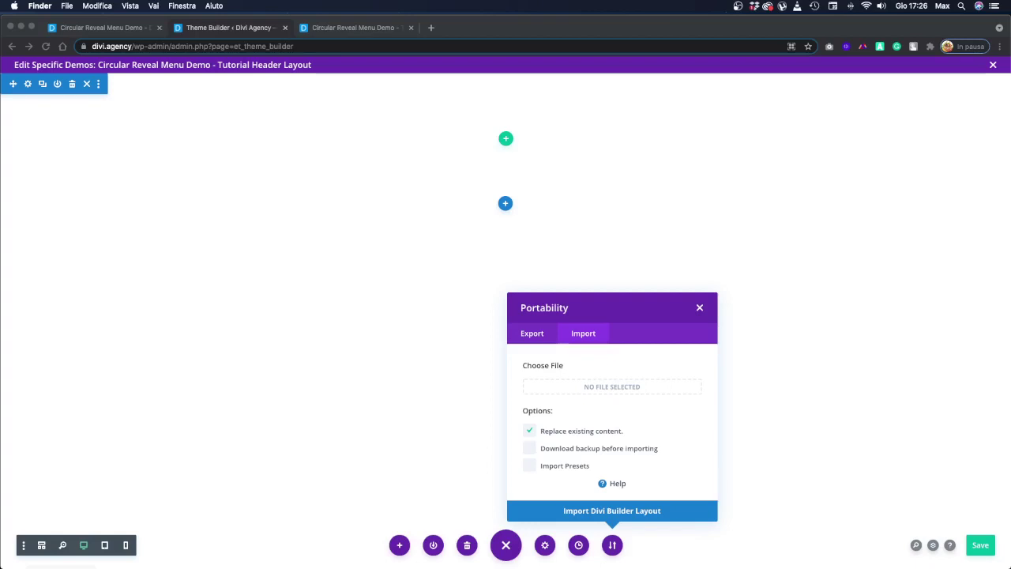
left_click_drag(190, 216, 555, 387)
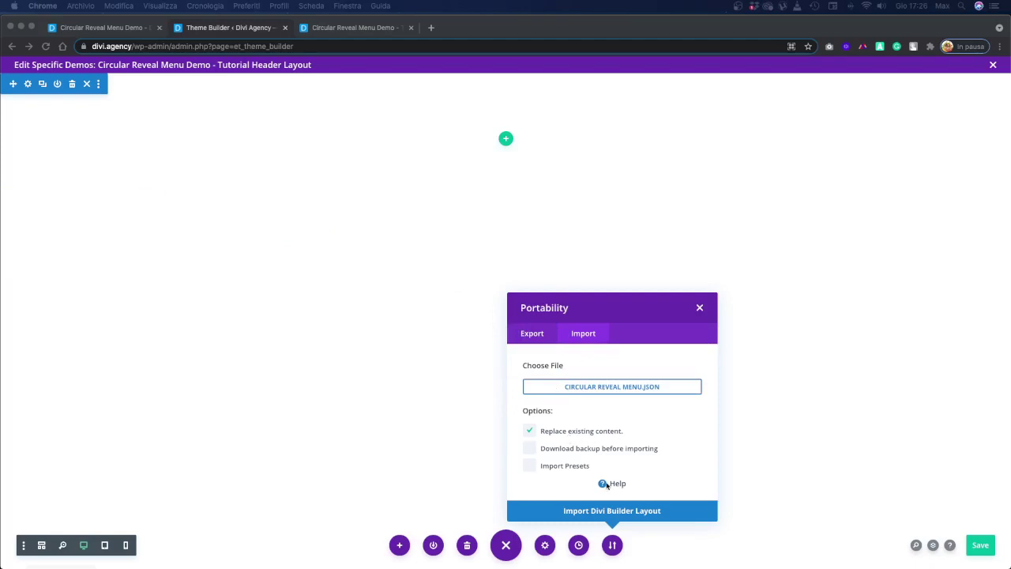
left_click(615, 512)
- Import the Circular Reveal Menu layout and view its Custom Codes, Navbar and Revealed Menu rows in Wireframe view
left_click(615, 512)
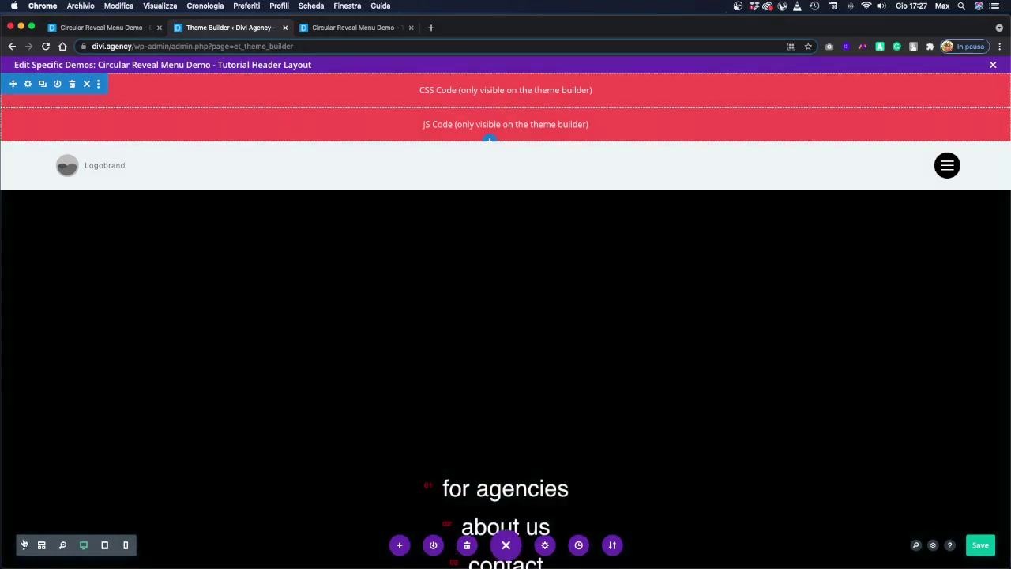
left_click(42, 545)
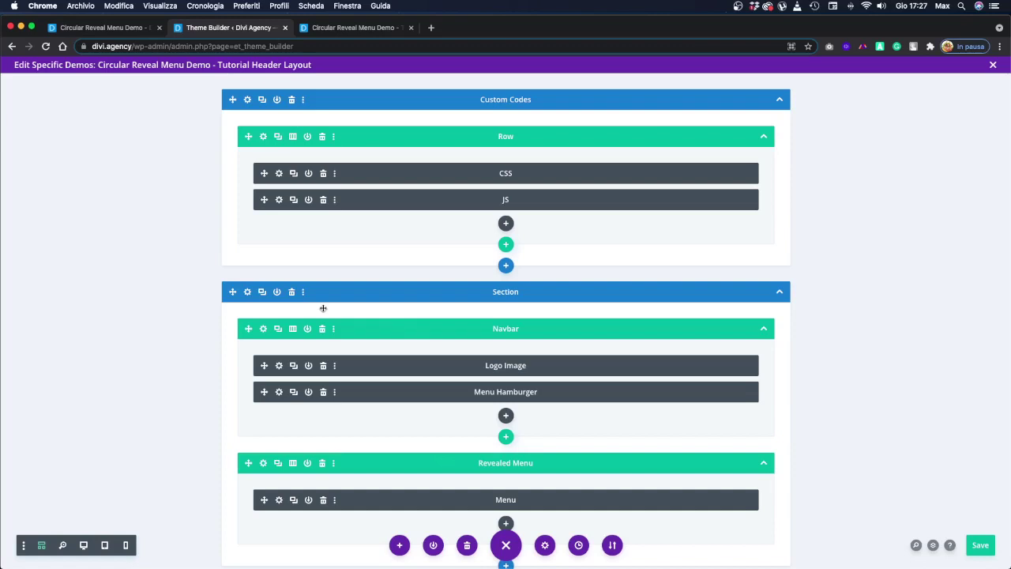
left_click(278, 366)
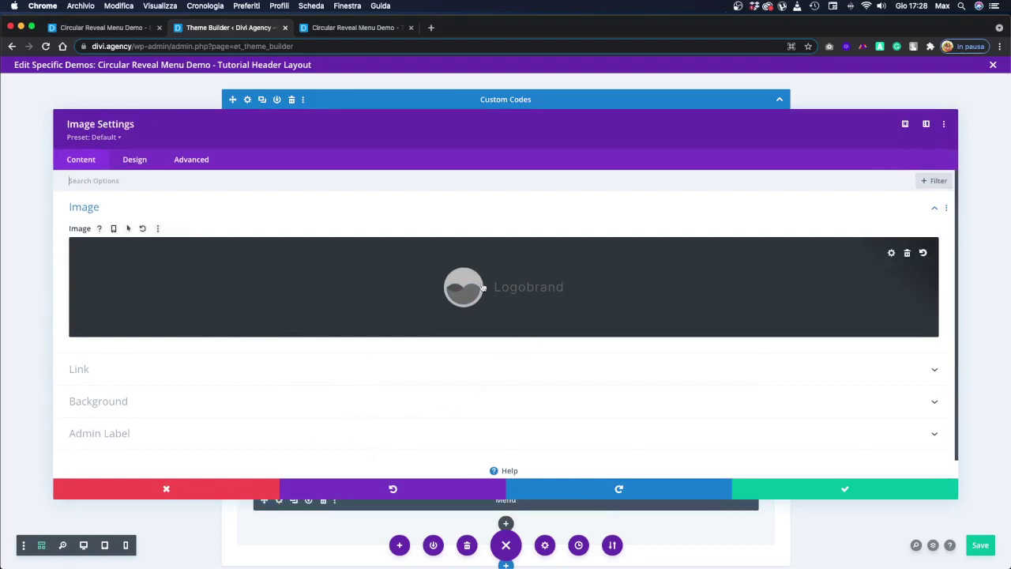
left_click(836, 491)
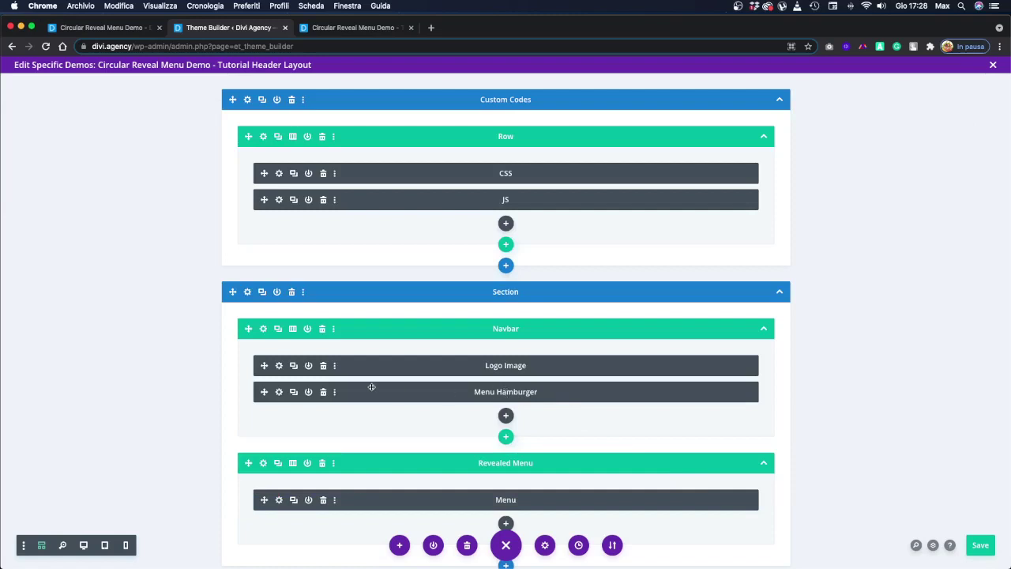
left_click(278, 393)
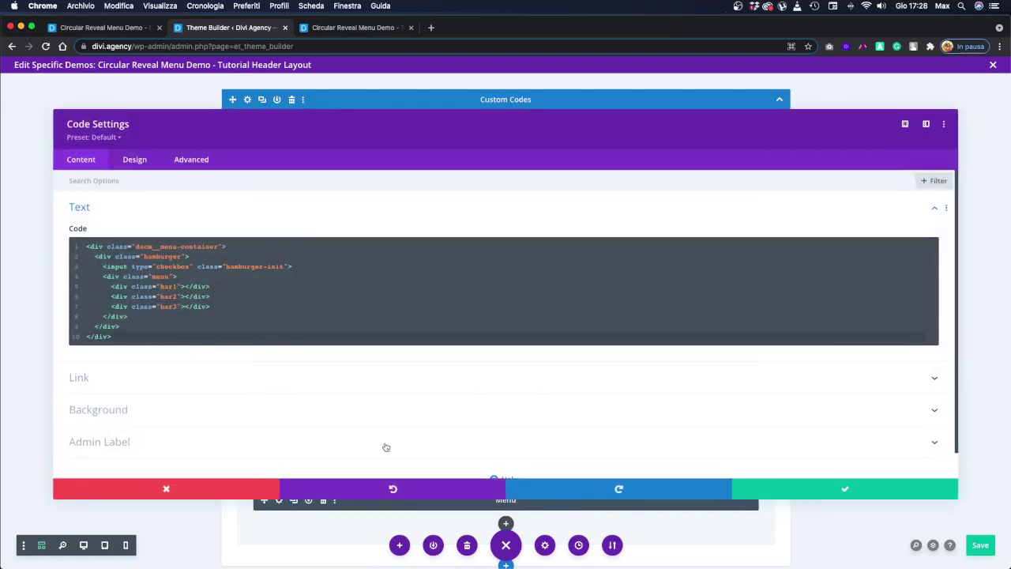
left_click_drag(136, 329, 71, 257)
scroll(268, 291, "up", 1)
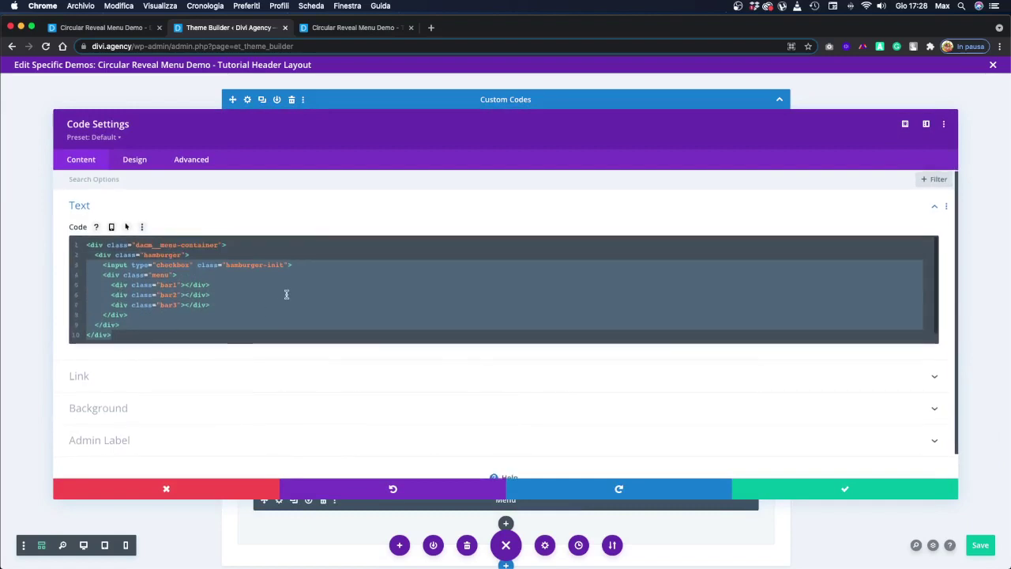
left_click(251, 279)
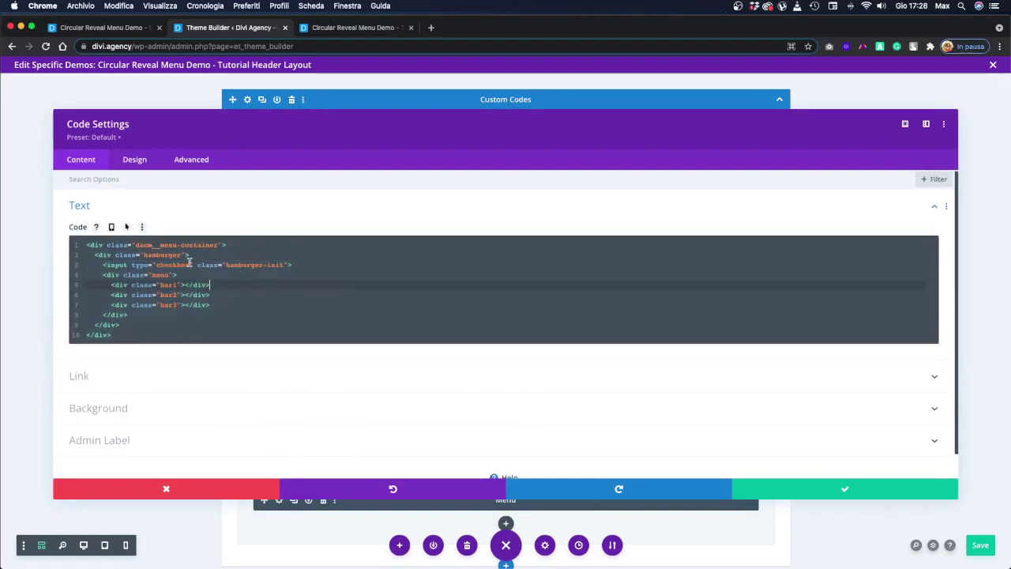
left_click_drag(190, 264, 158, 263)
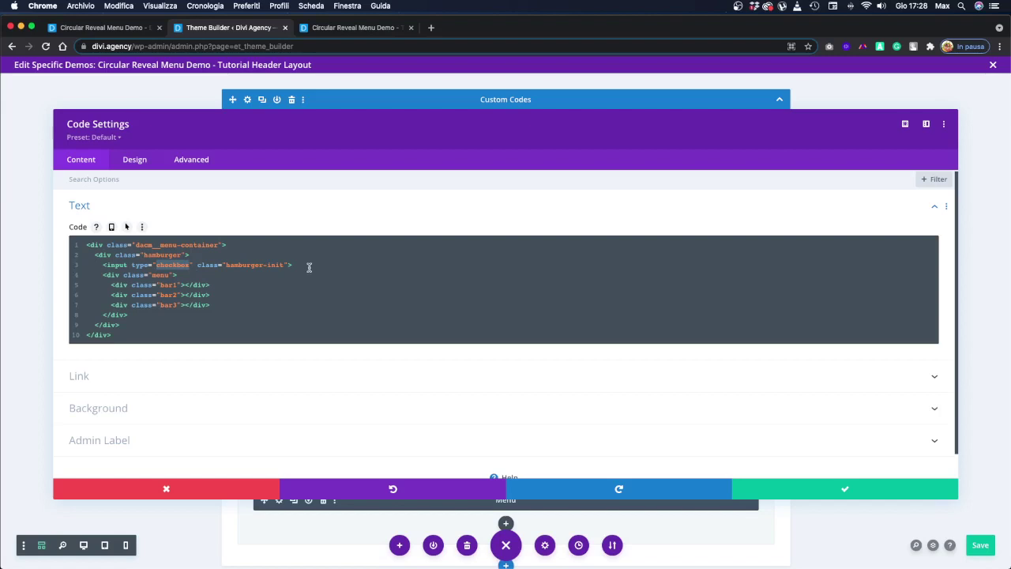
left_click(821, 490)
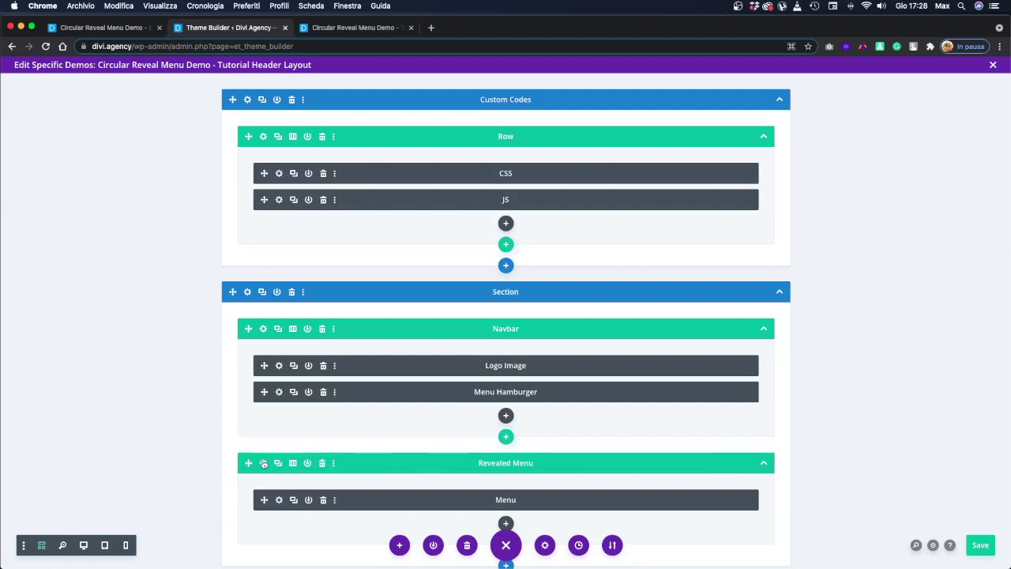
left_click(263, 463)
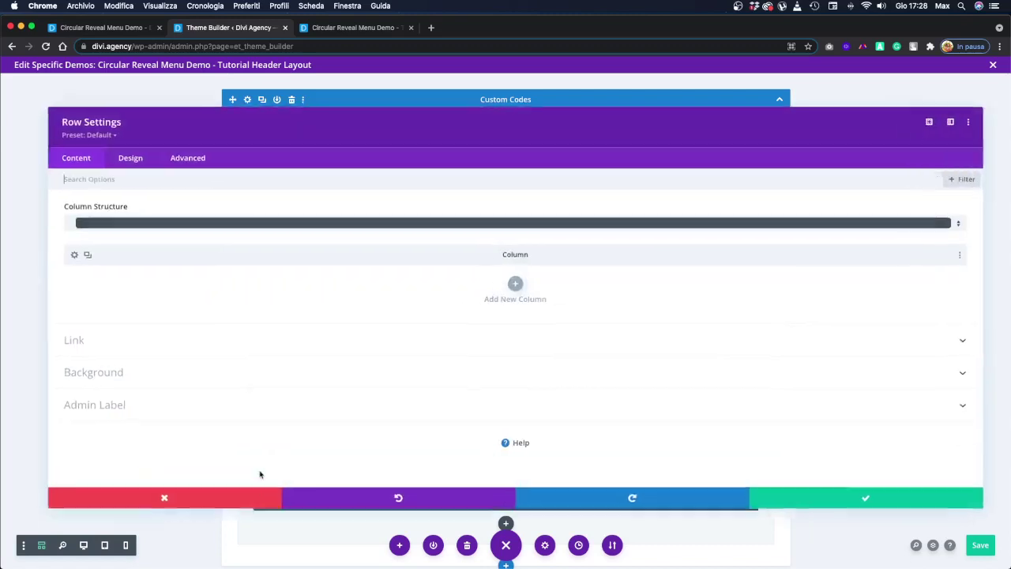
left_click(195, 159)
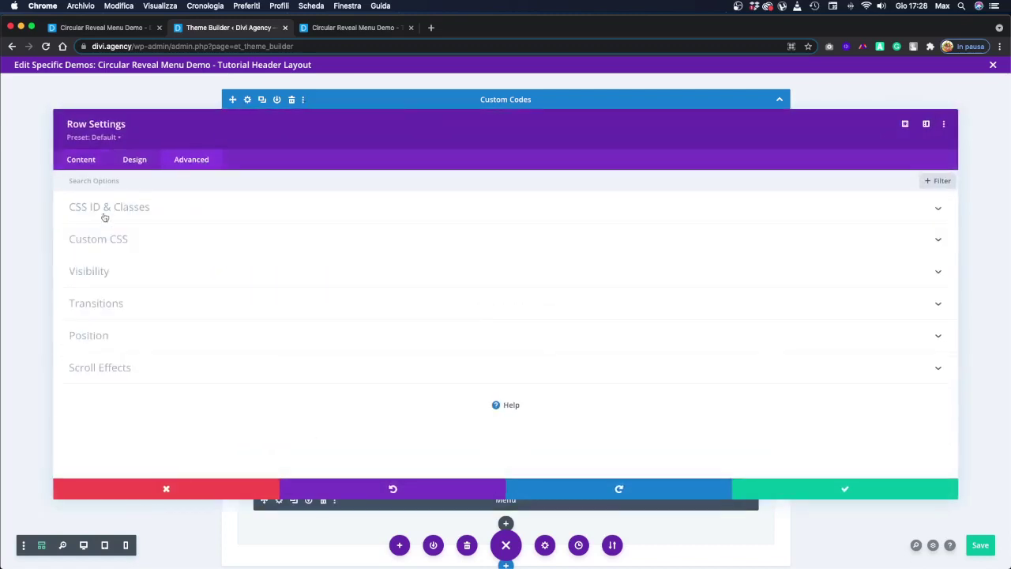
left_click(209, 490)
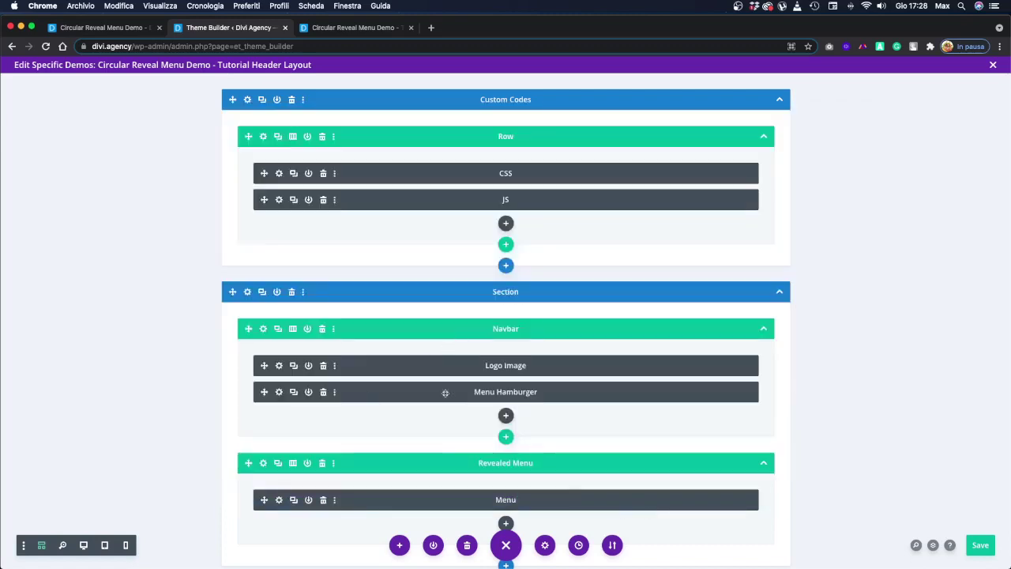
left_click(263, 463)
left_click(113, 370)
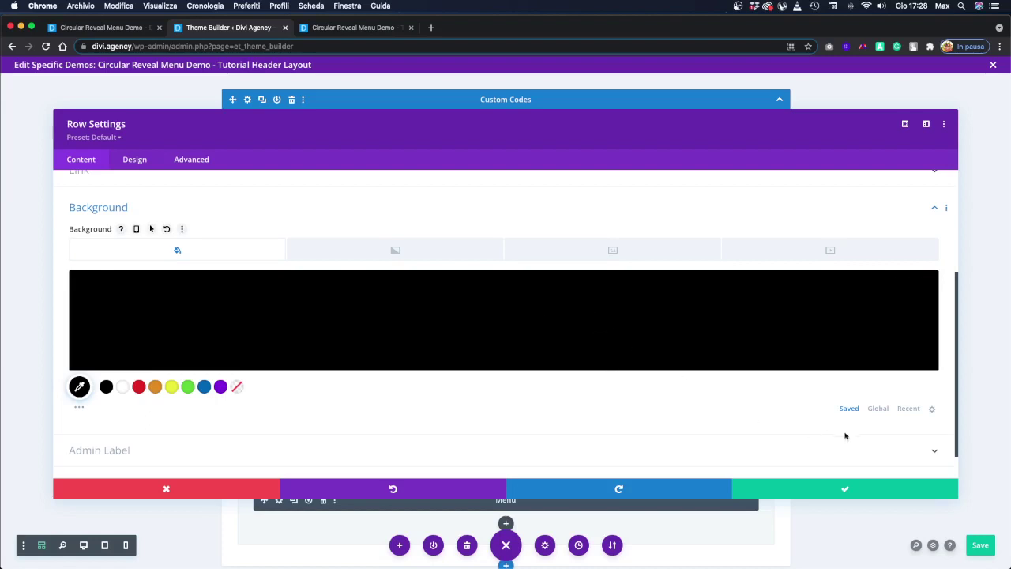
left_click(839, 490)
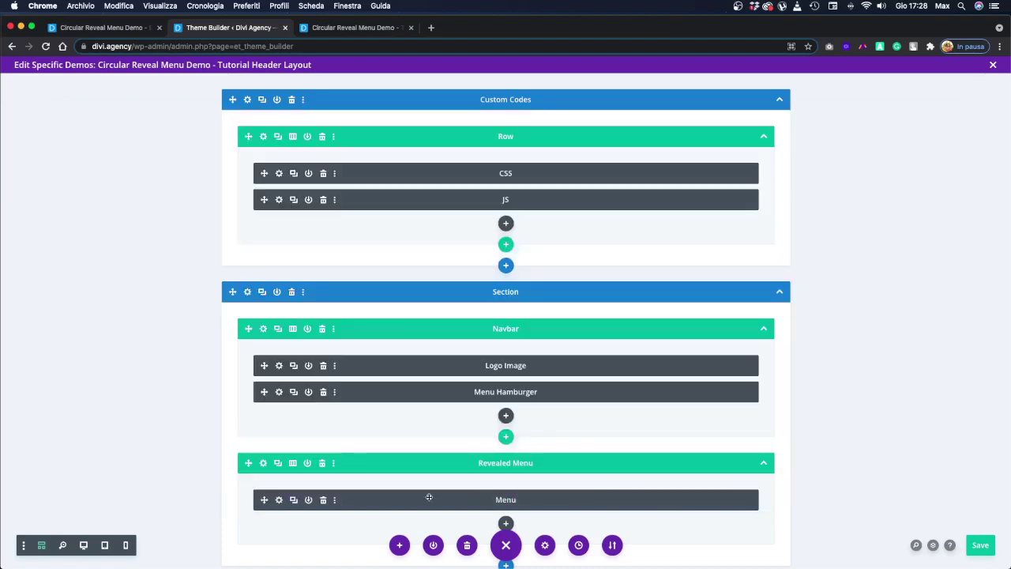
left_click(279, 500)
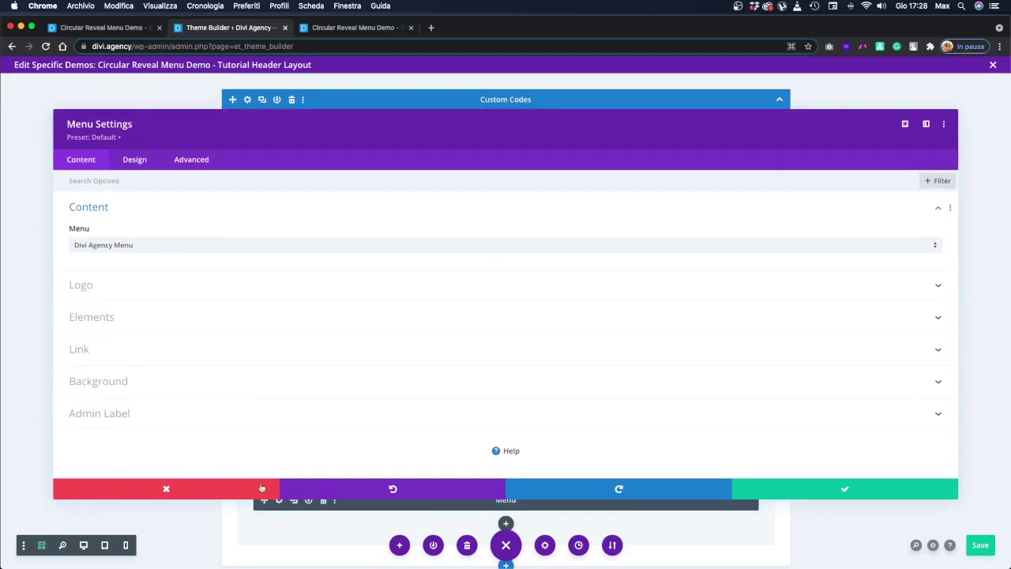
left_click(150, 247)
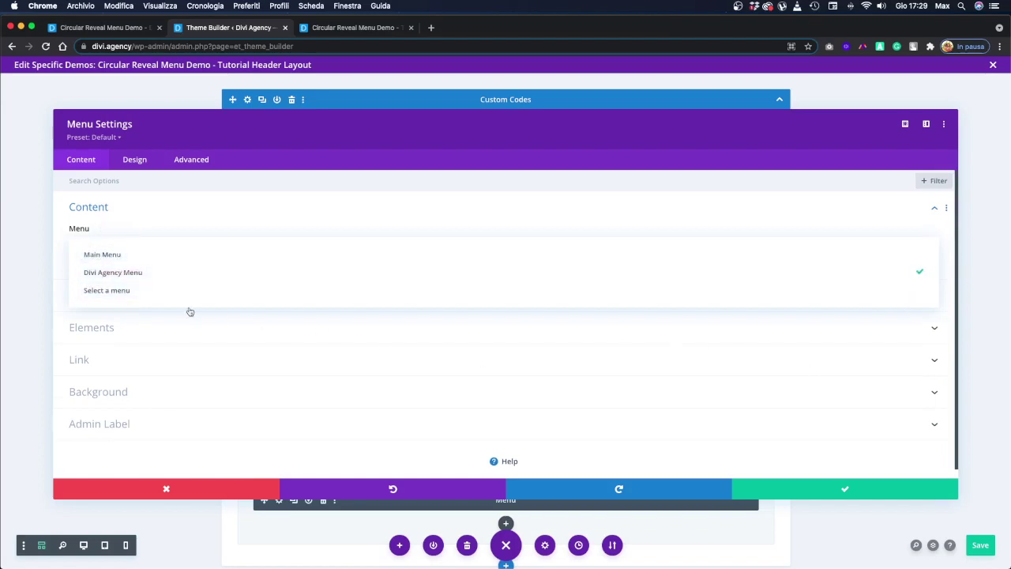
left_click(189, 274)
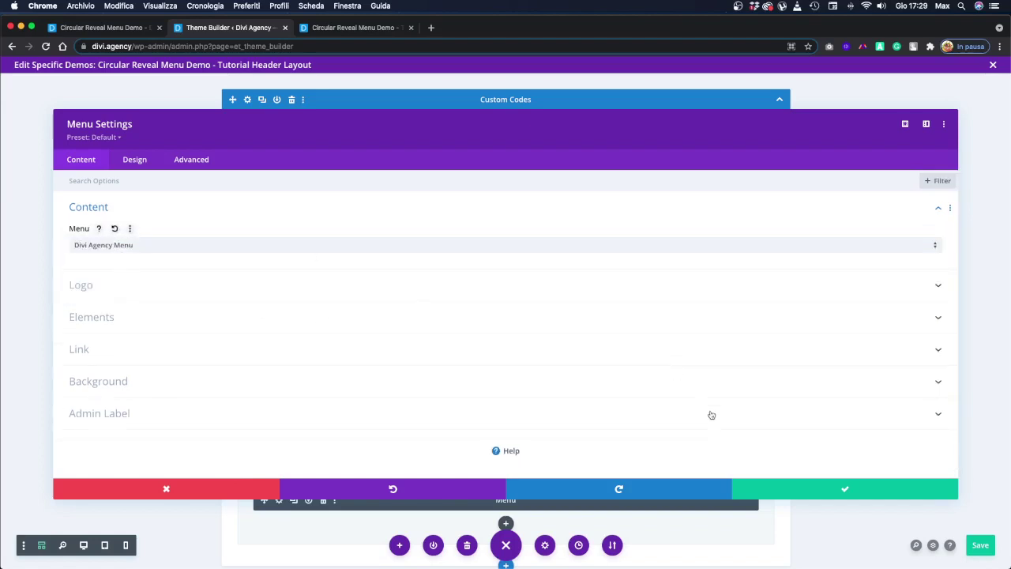
left_click(791, 490)
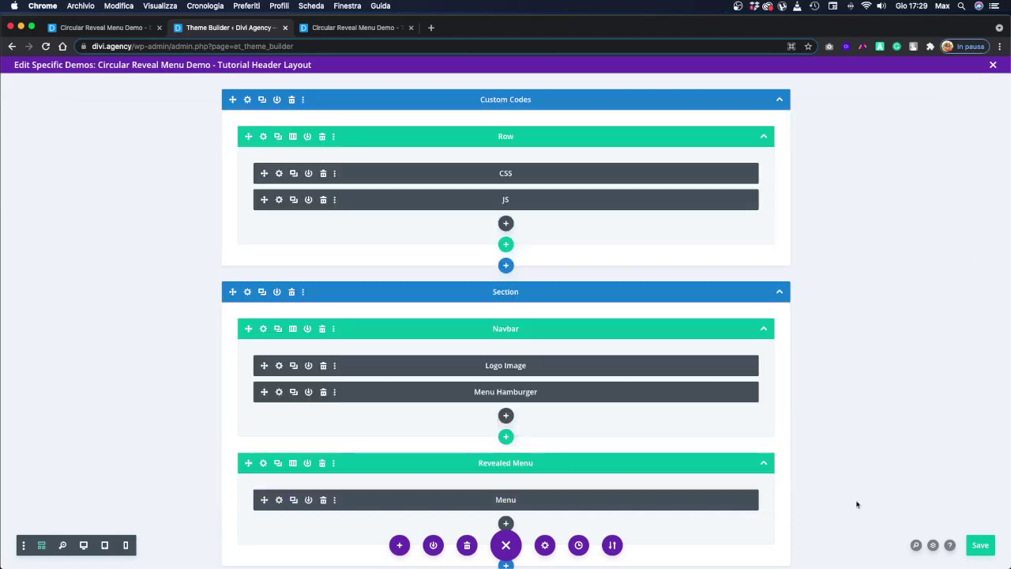
- Save the header layout and Theme Builder changes, then reload the tutorial demo page
left_click(987, 544)
left_click(994, 66)
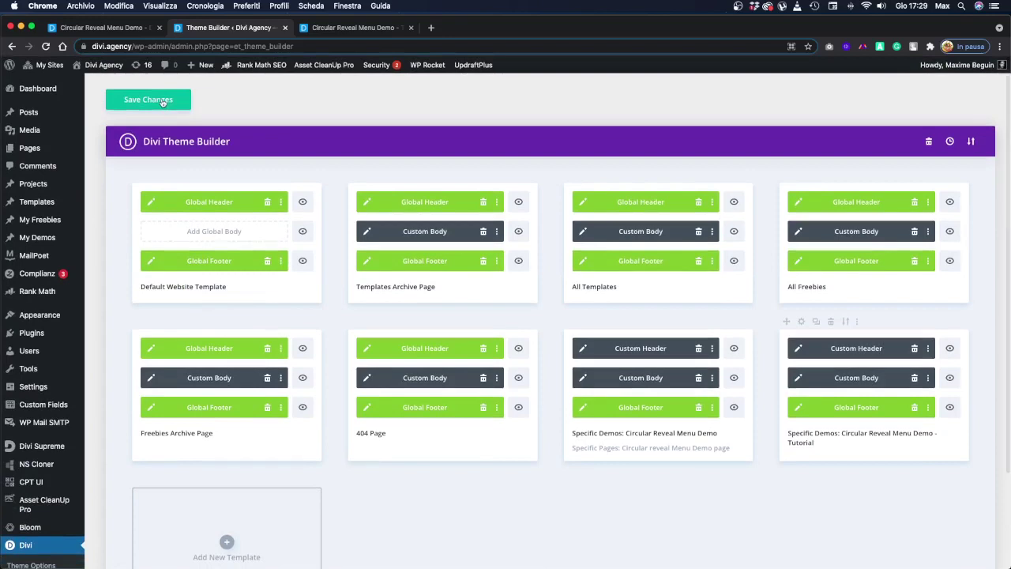
left_click(162, 101)
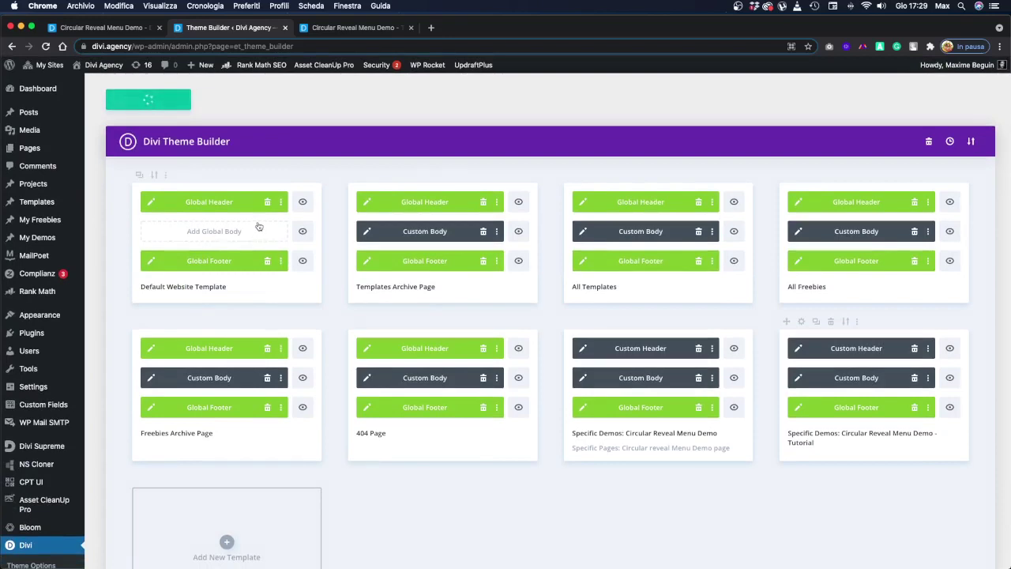
left_click(356, 30)
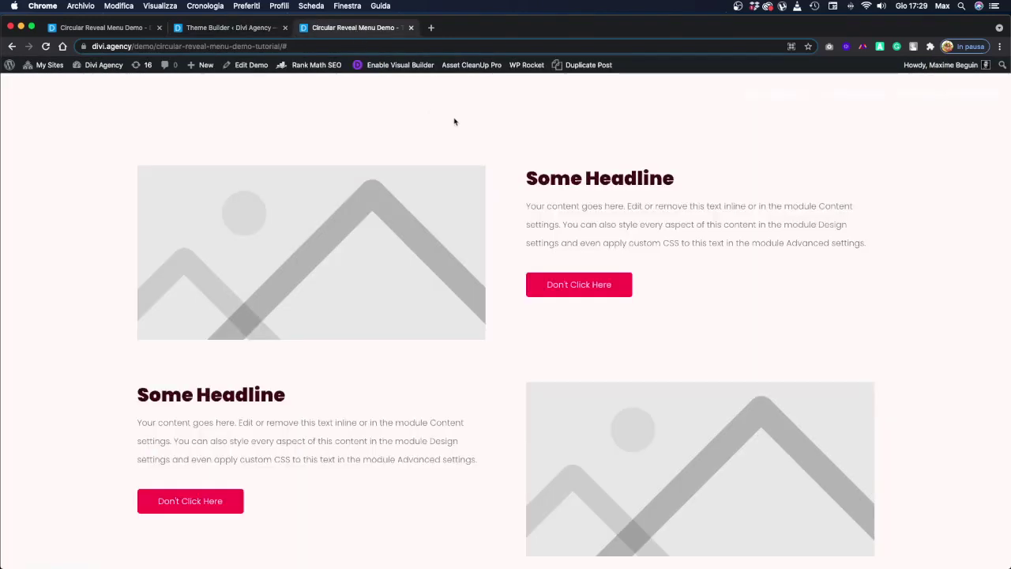
key("super+r")
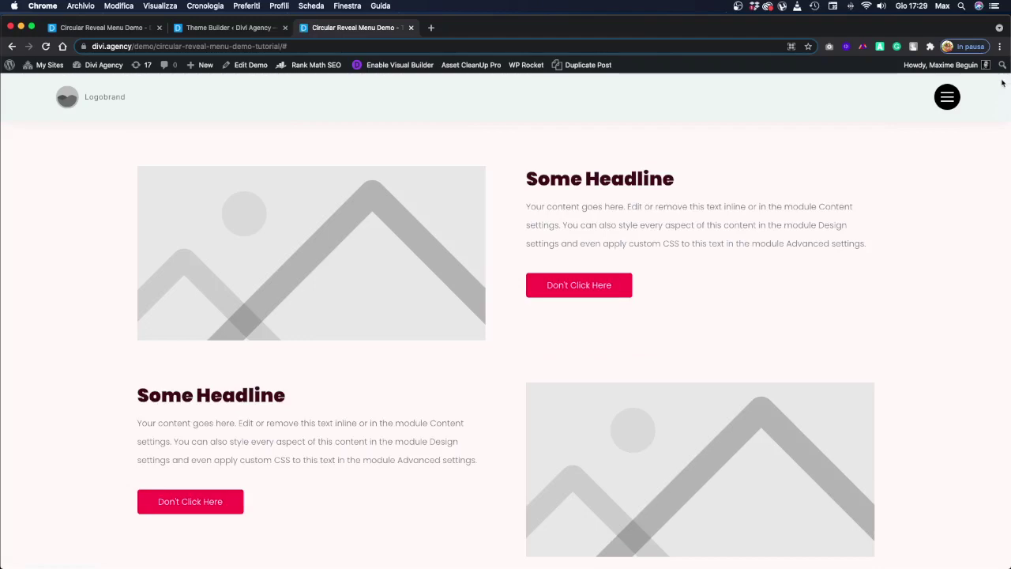
- Open and close the new header's black circular-reveal menu twice on the live demo page
scroll(105, 142, "down", 10)
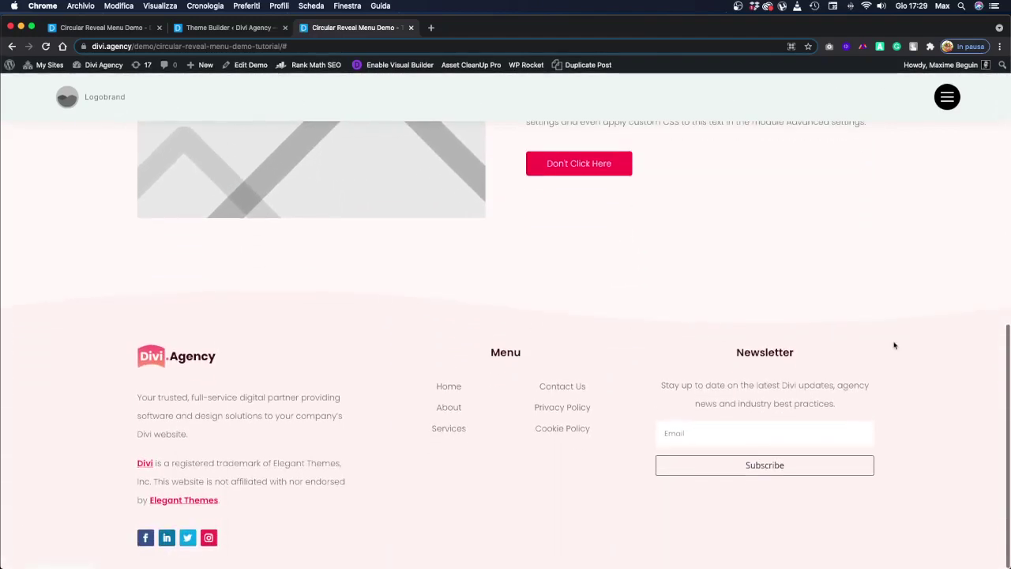
scroll(798, 307, "up", 5)
scroll(799, 307, "up", 3)
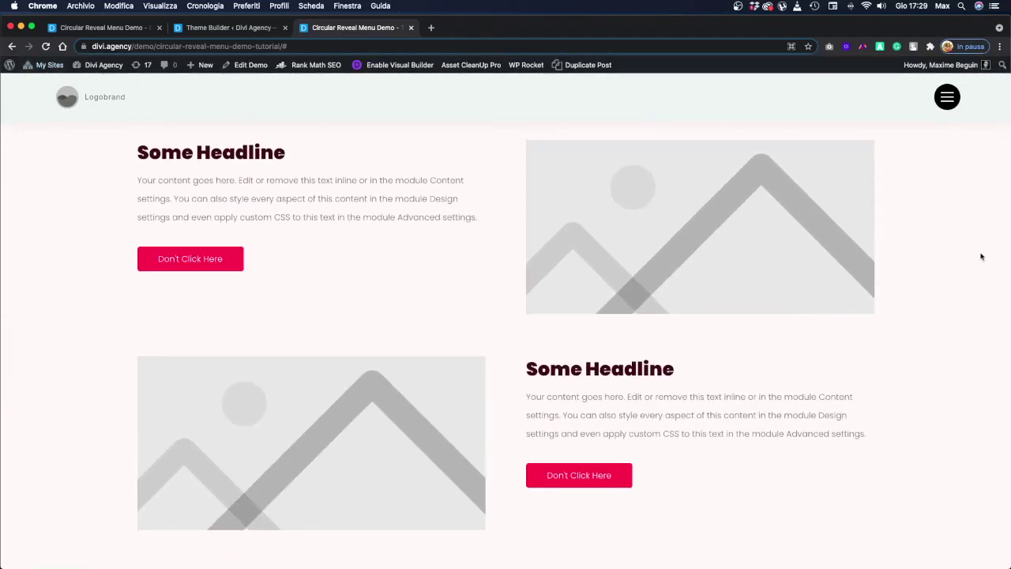
scroll(980, 256, "up", 3)
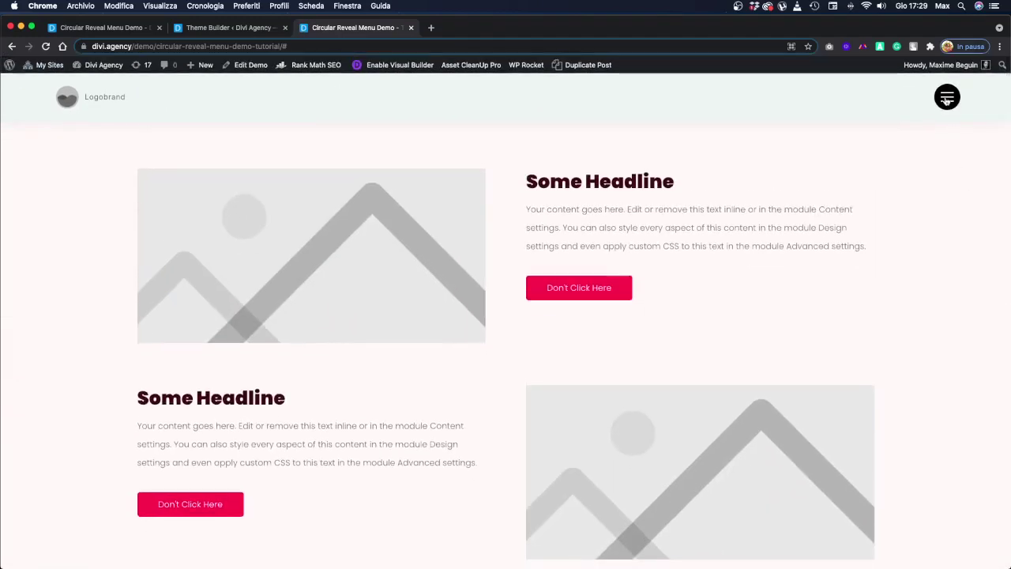
left_click(948, 98)
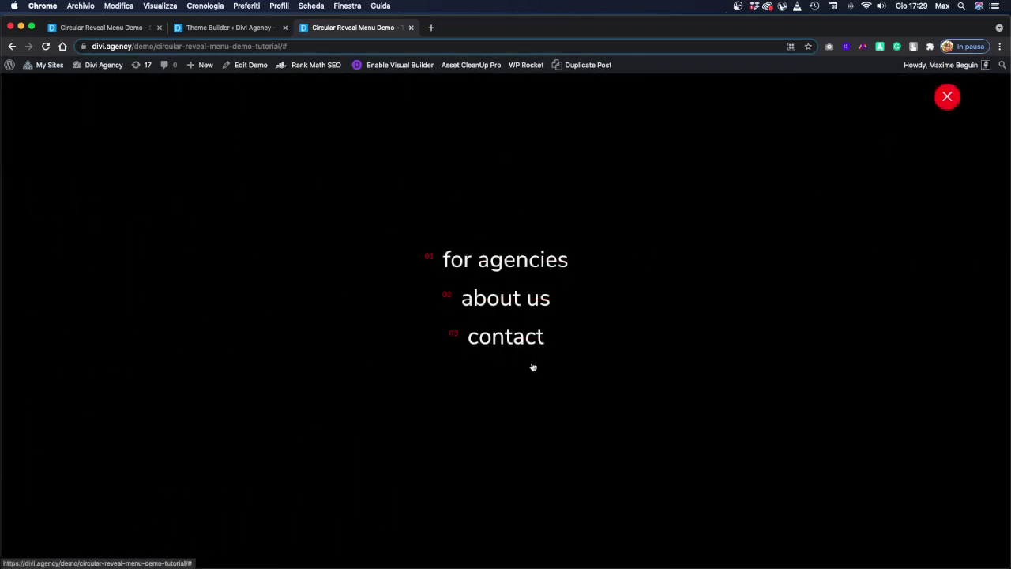
left_click(948, 98)
scroll(870, 154, "down", 10)
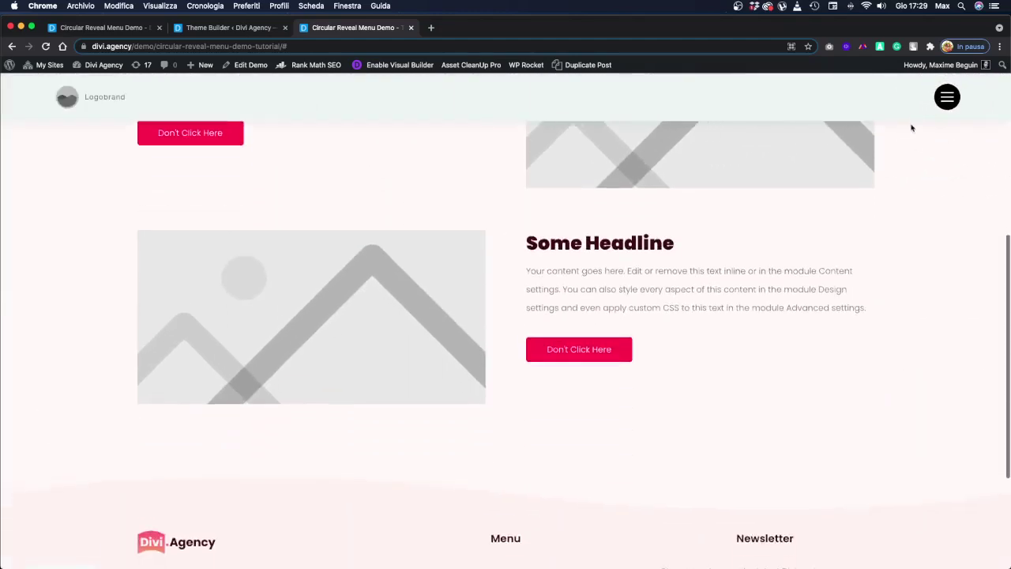
left_click(948, 97)
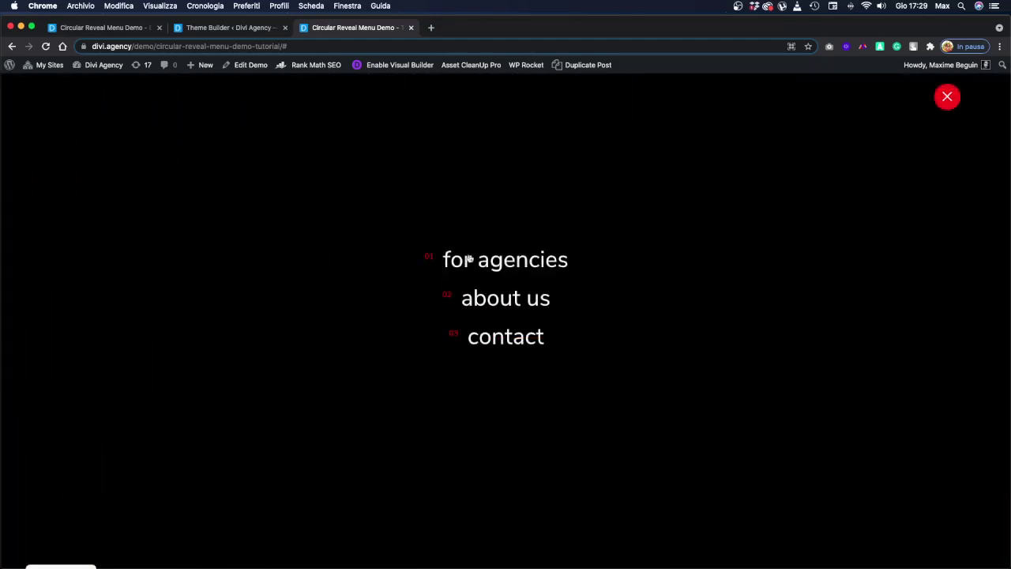
left_click(950, 97)
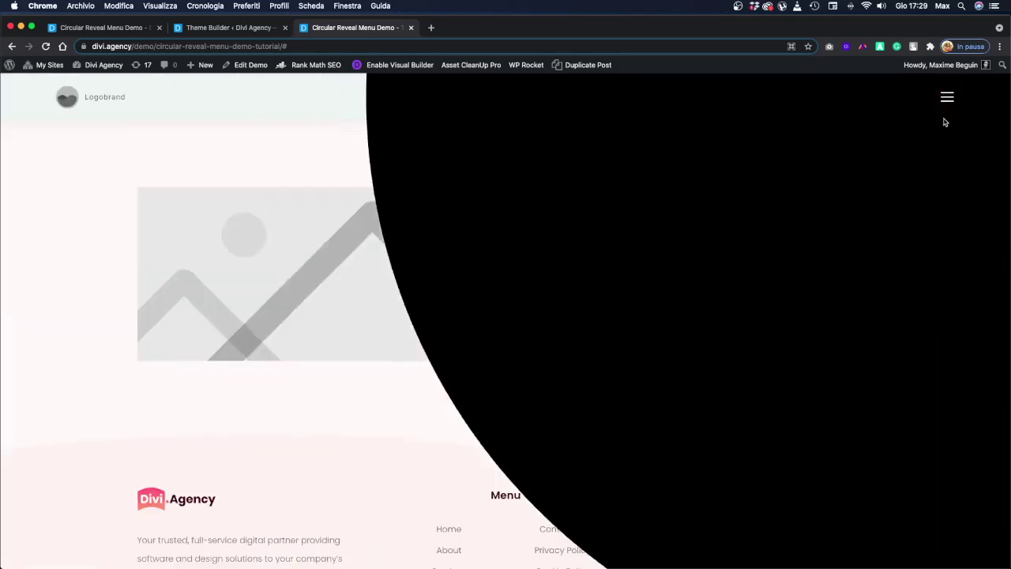
scroll(921, 199, "up", 5)
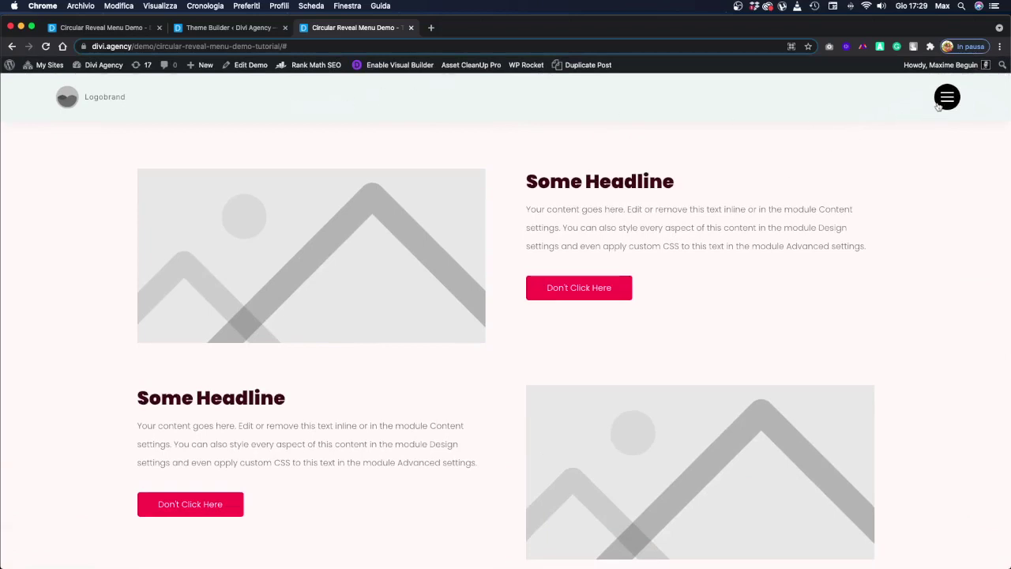
- Reopen the tutorial template's custom header in wireframe view and open the CSS code module's settings
left_click(193, 30)
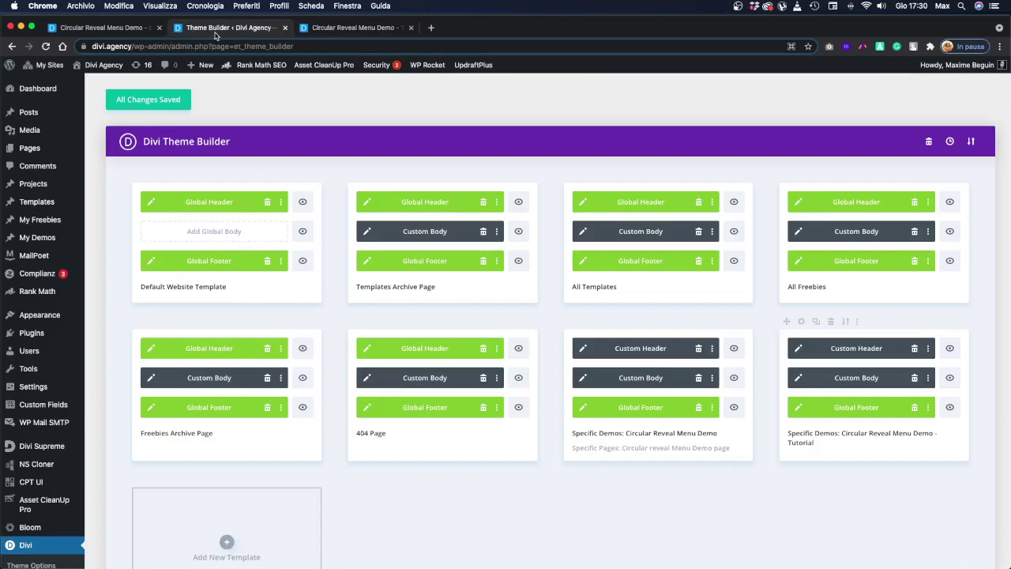
scroll(469, 219, "down", 2)
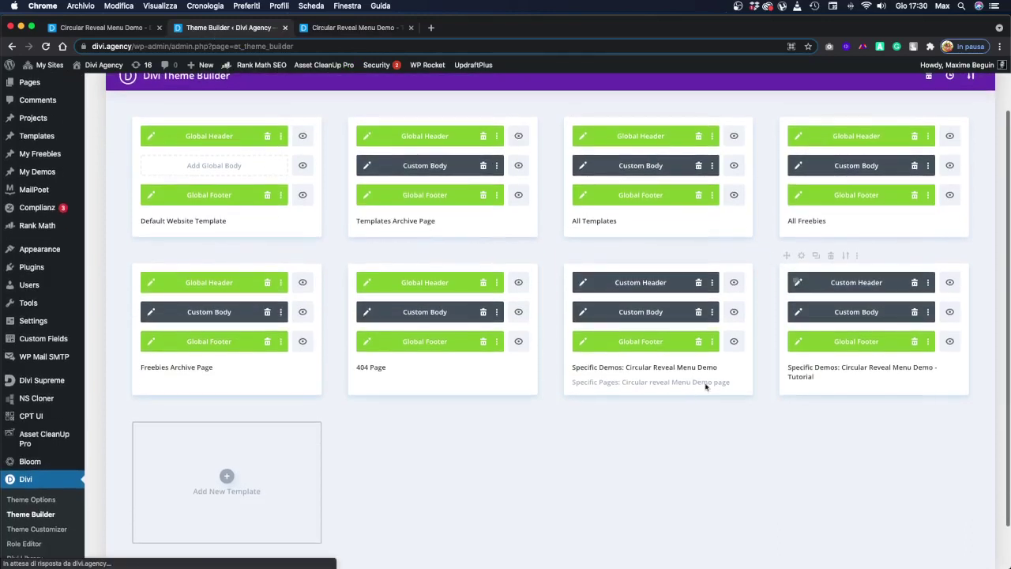
left_click(857, 281)
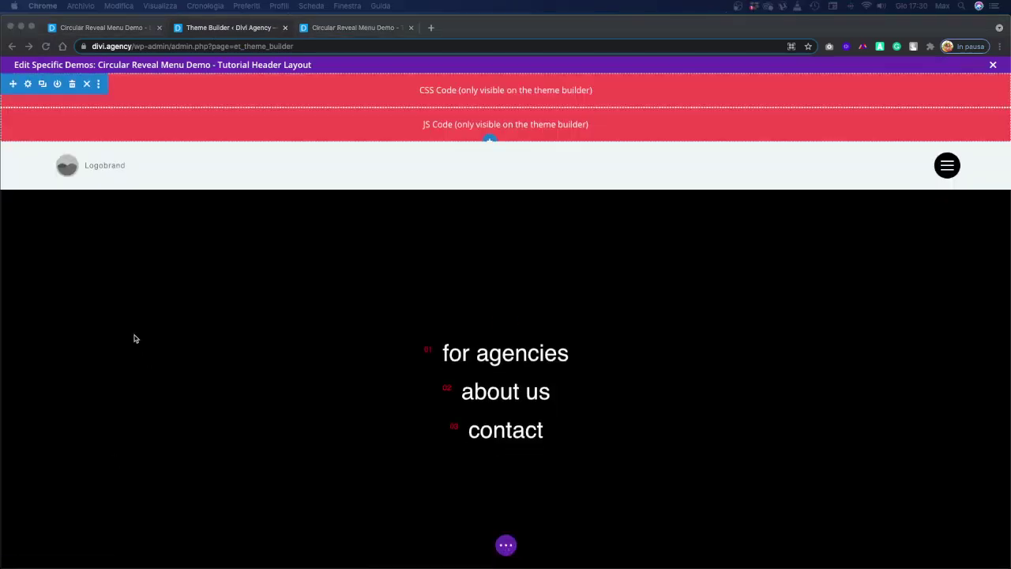
left_click(497, 544)
left_click(516, 548)
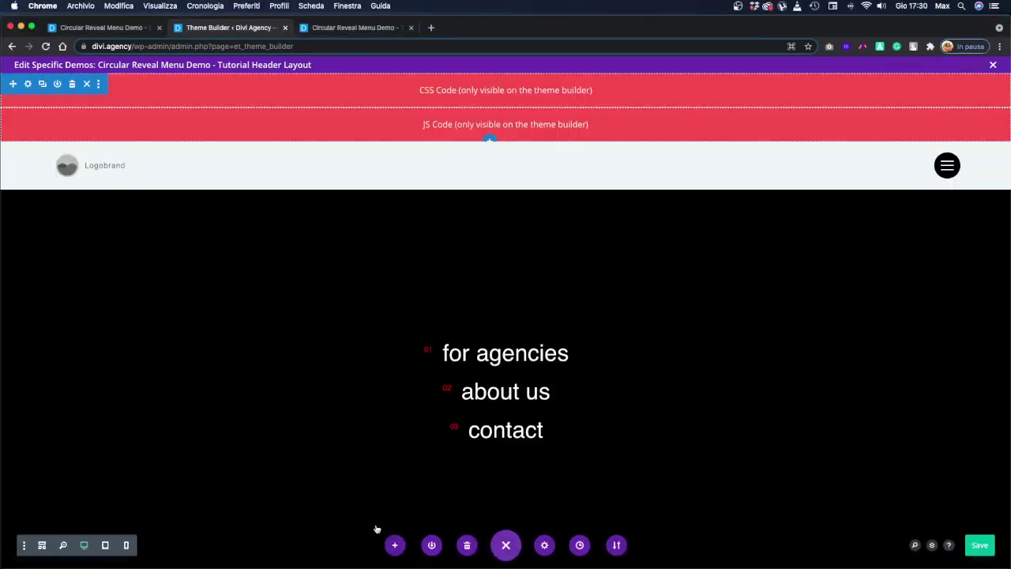
left_click(41, 545)
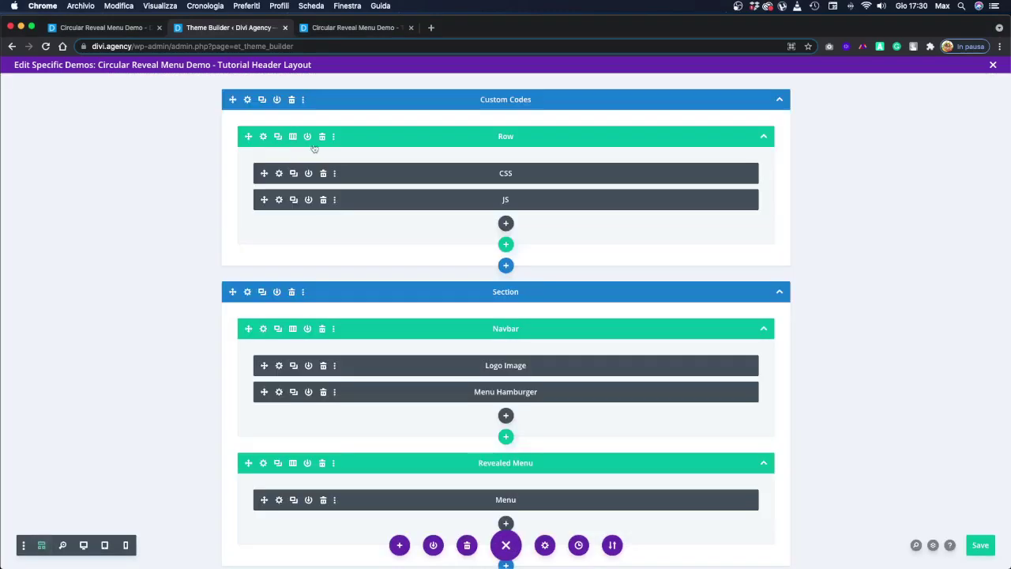
left_click(279, 173)
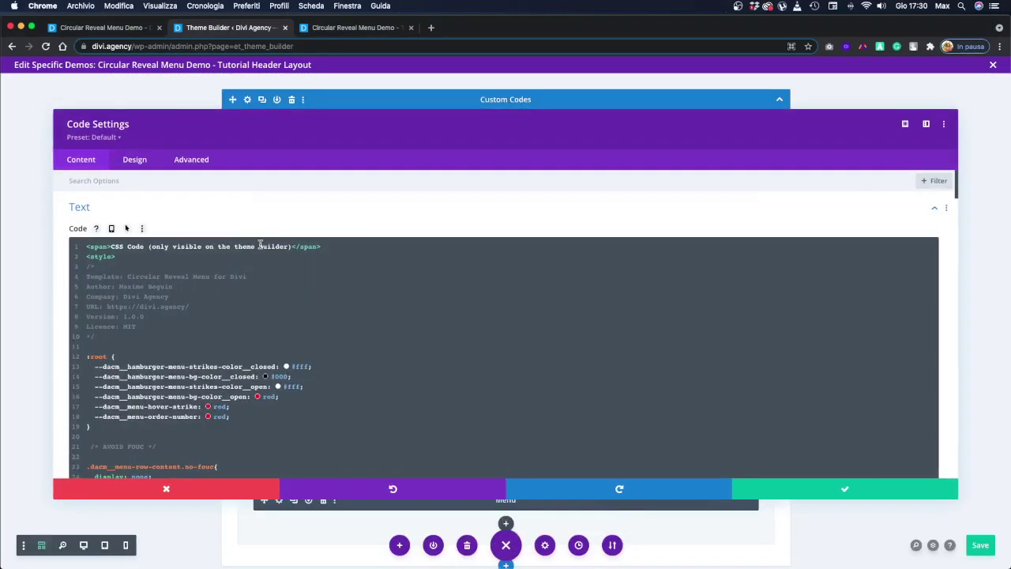
scroll(298, 246, "down", 8)
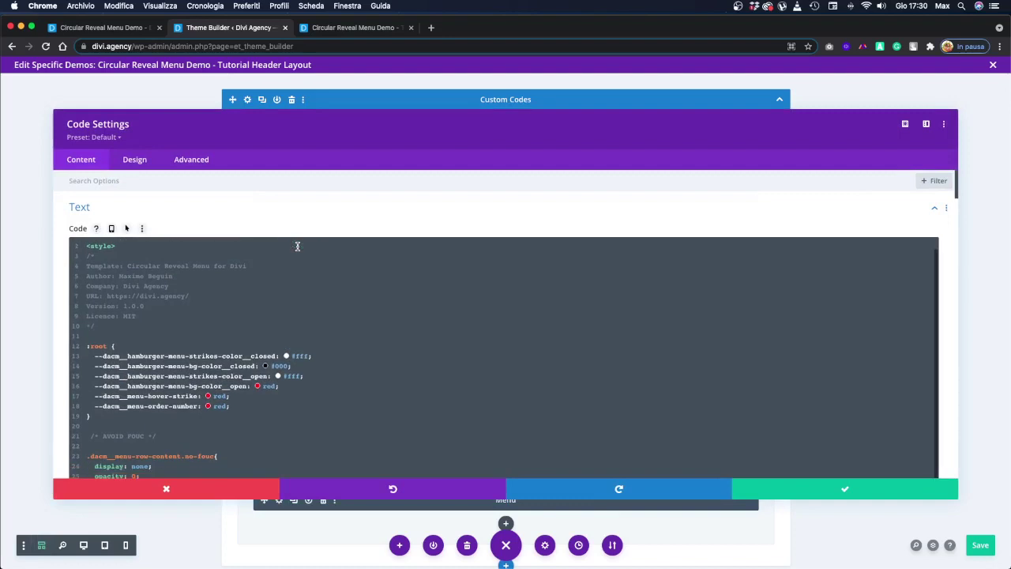
scroll(297, 247, "up", 5)
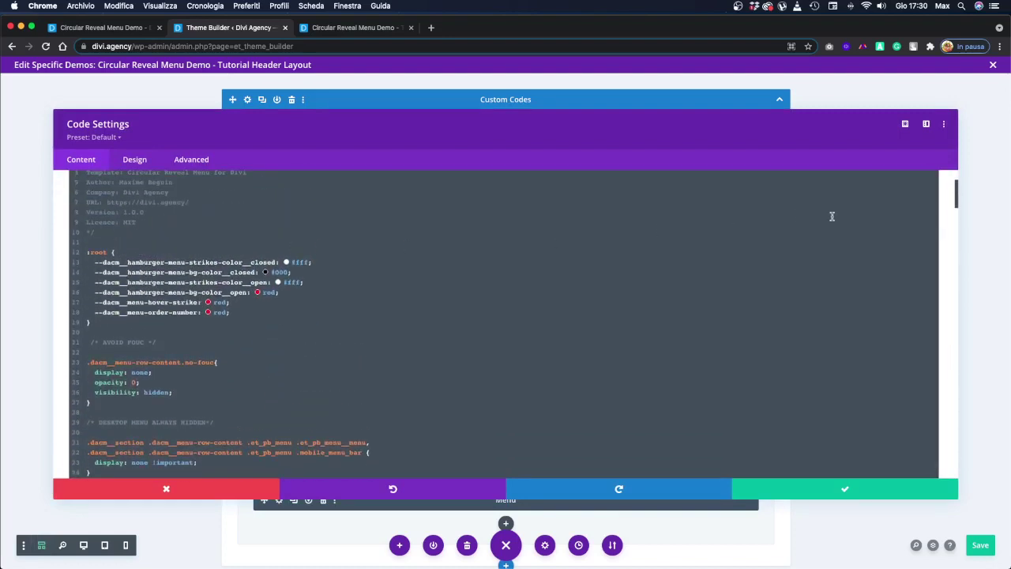
mouse_move(955, 206)
left_mouse_down()
mouse_move(956, 196)
mouse_move(953, 223)
mouse_move(949, 209)
left_mouse_up()
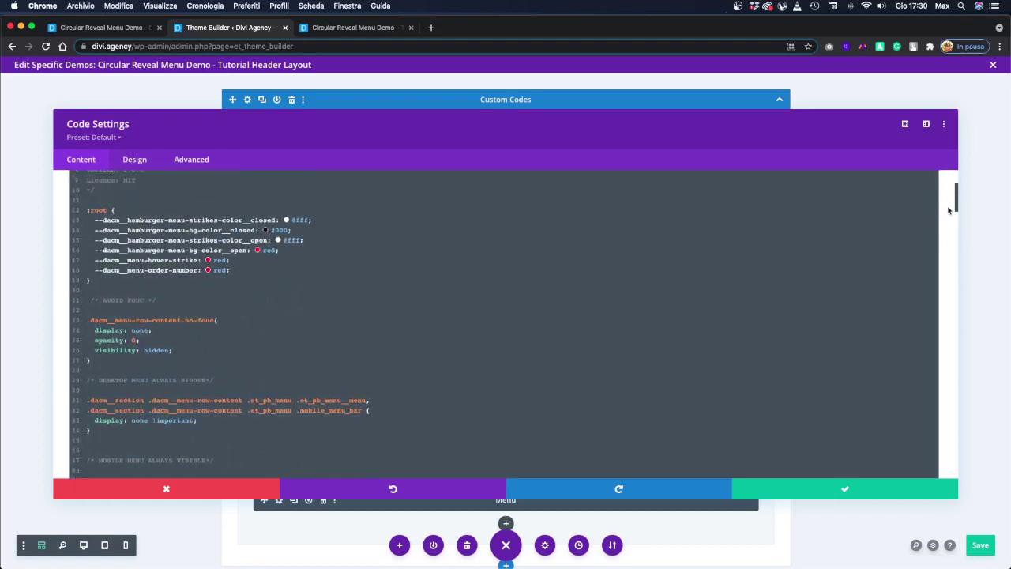
left_click_drag(98, 285, 81, 210)
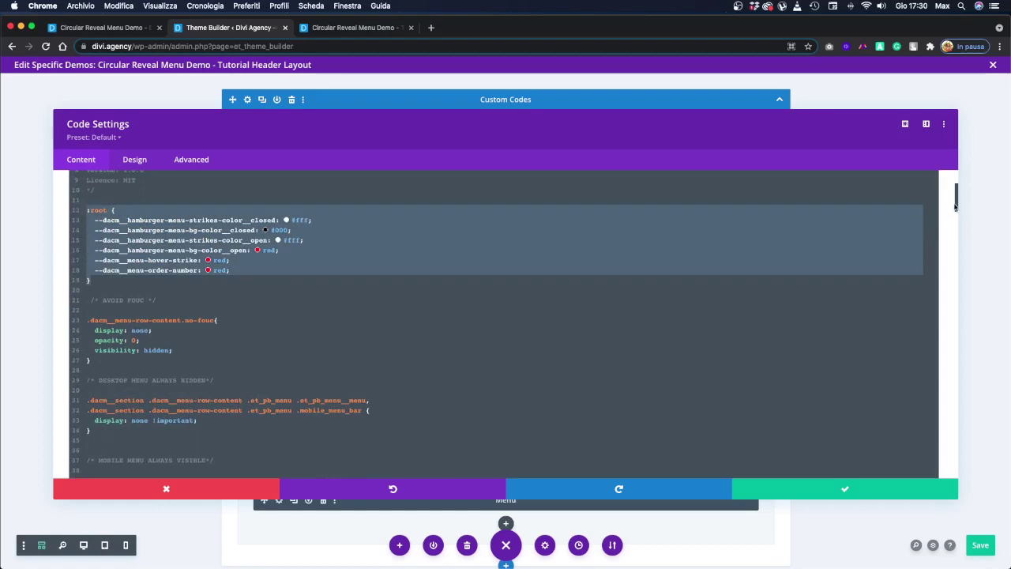
scroll(464, 270, "down", 2)
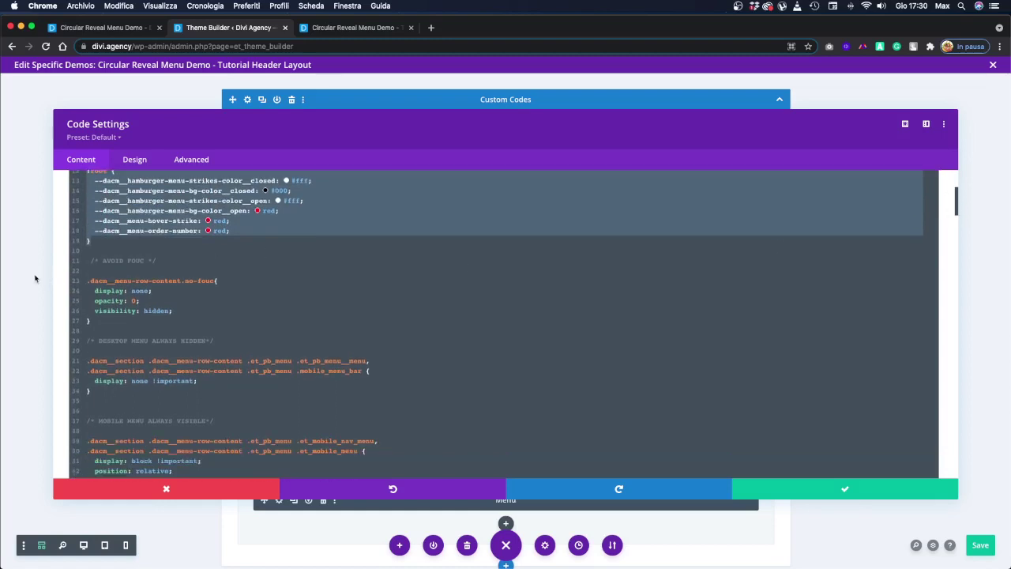
left_click_drag(86, 257, 326, 365)
scroll(326, 366, "down", 3)
scroll(326, 366, "down", 20)
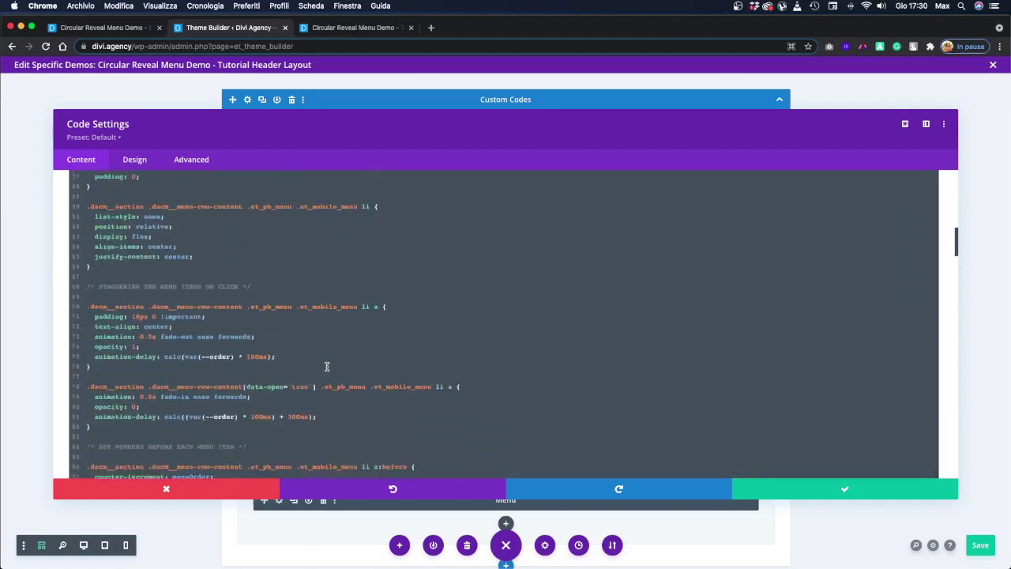
scroll(327, 366, "down", 14)
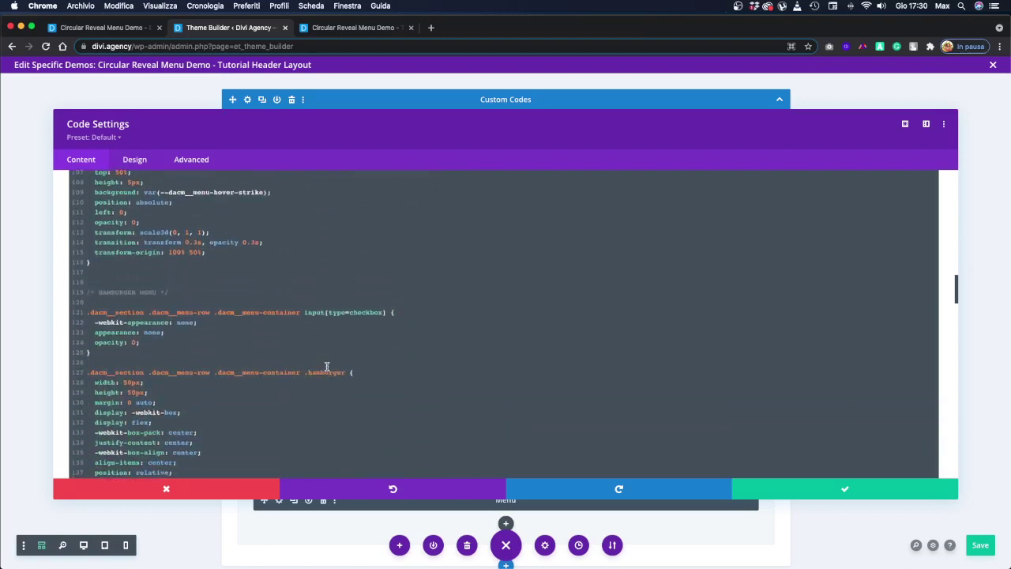
scroll(327, 366, "down", 16)
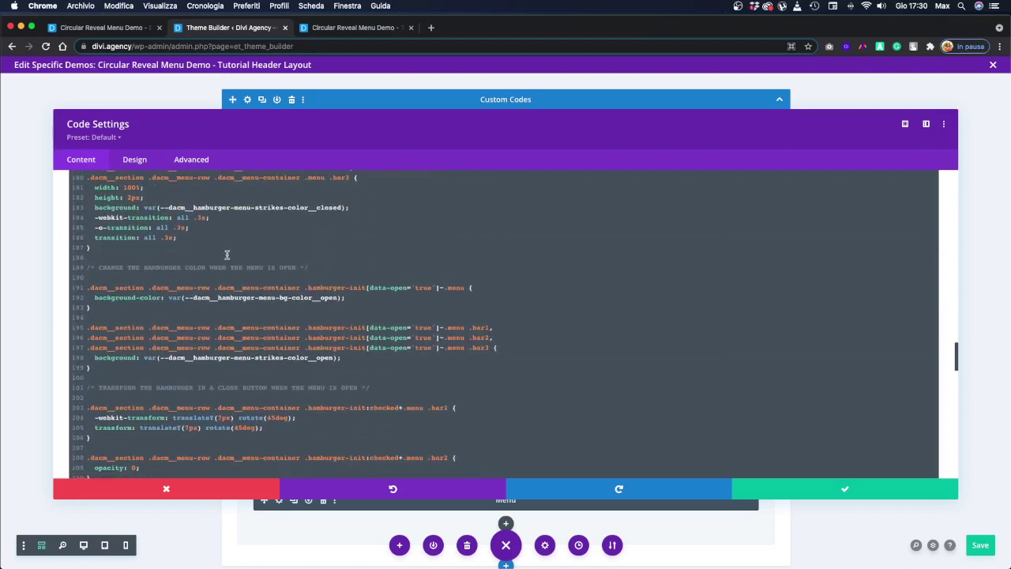
left_click(90, 247)
scroll(168, 256, "down", 10)
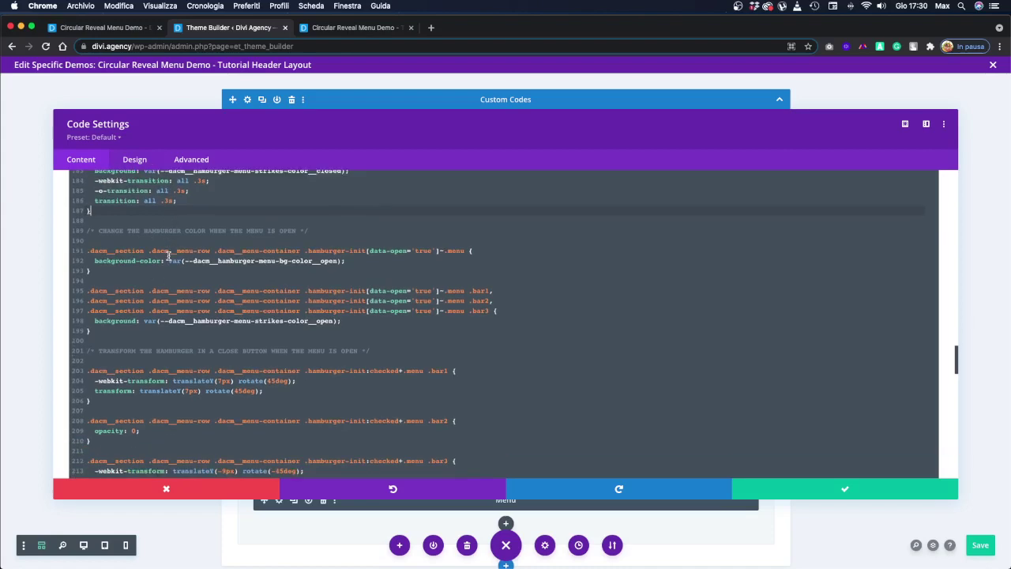
scroll(167, 256, "down", 10)
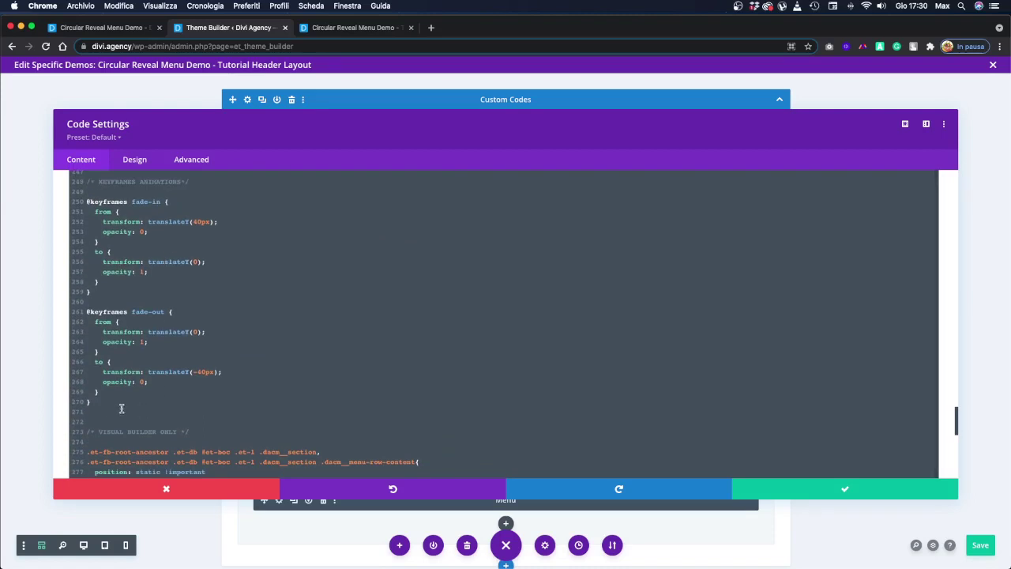
left_click_drag(96, 401, 105, 370)
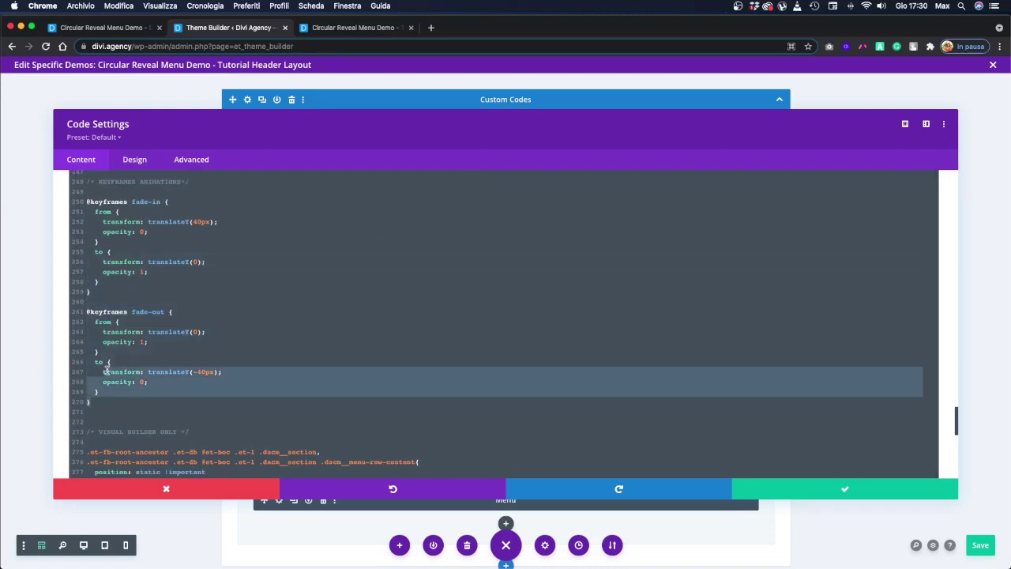
- Highlight the fade-in and fade-out keyframe animation names in the header CSS
double_click(135, 202)
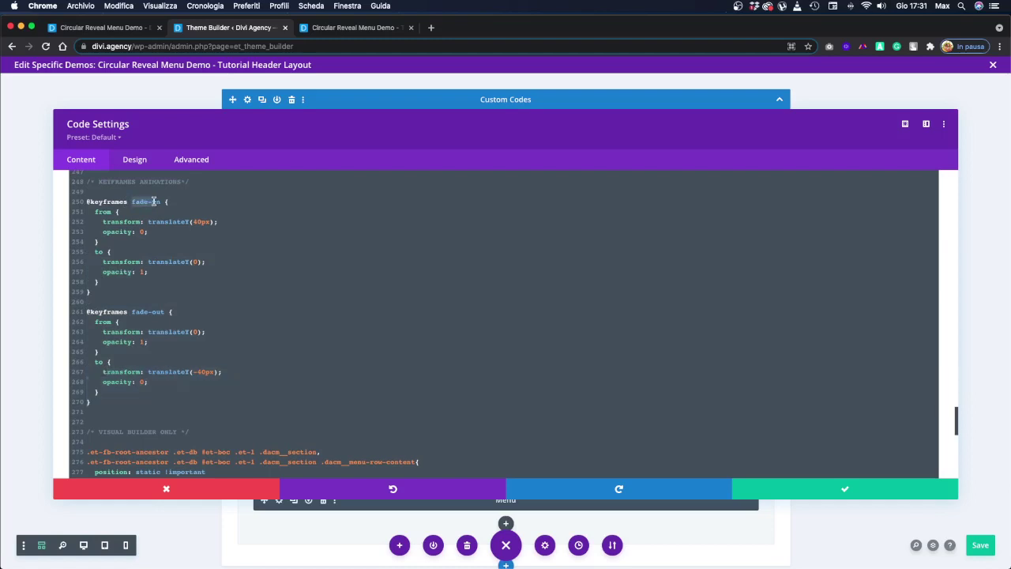
double_click(155, 312)
scroll(158, 306, "down", 1)
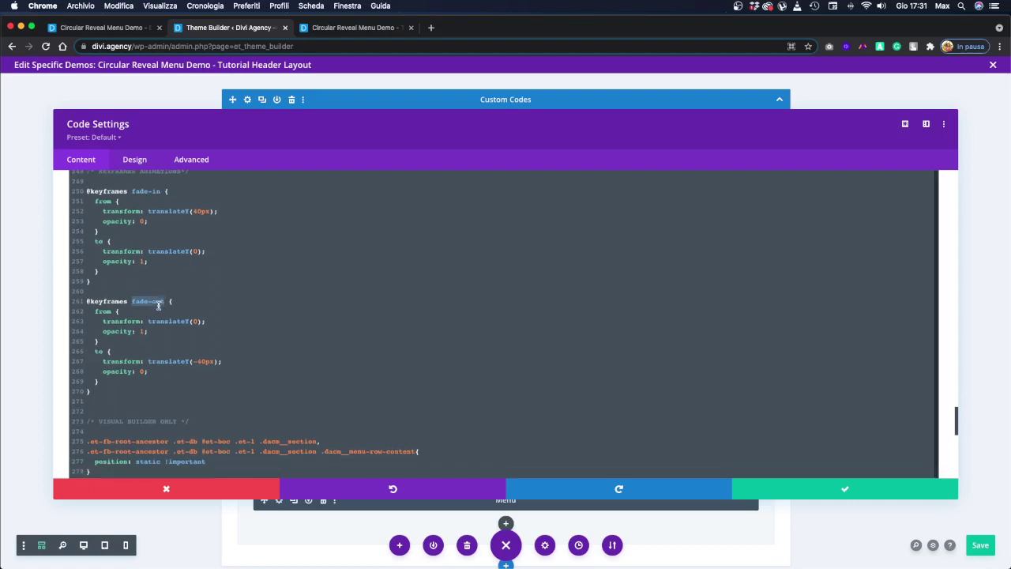
scroll(158, 306, "down", 5)
scroll(142, 228, "down", 3)
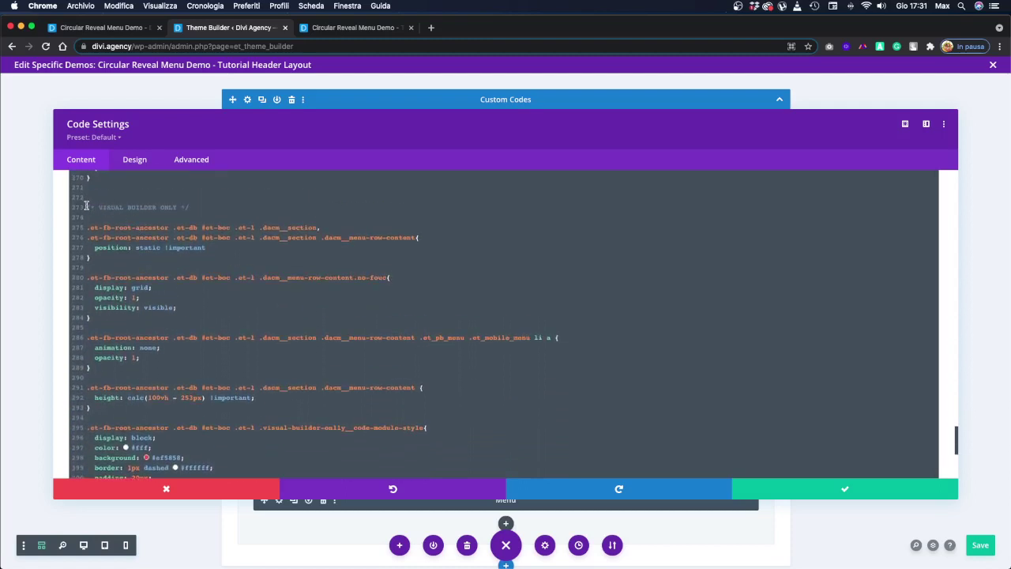
- Highlight the Visual Builder Only CSS rules, then switch to the desktop preview
left_click_drag(86, 207, 270, 484)
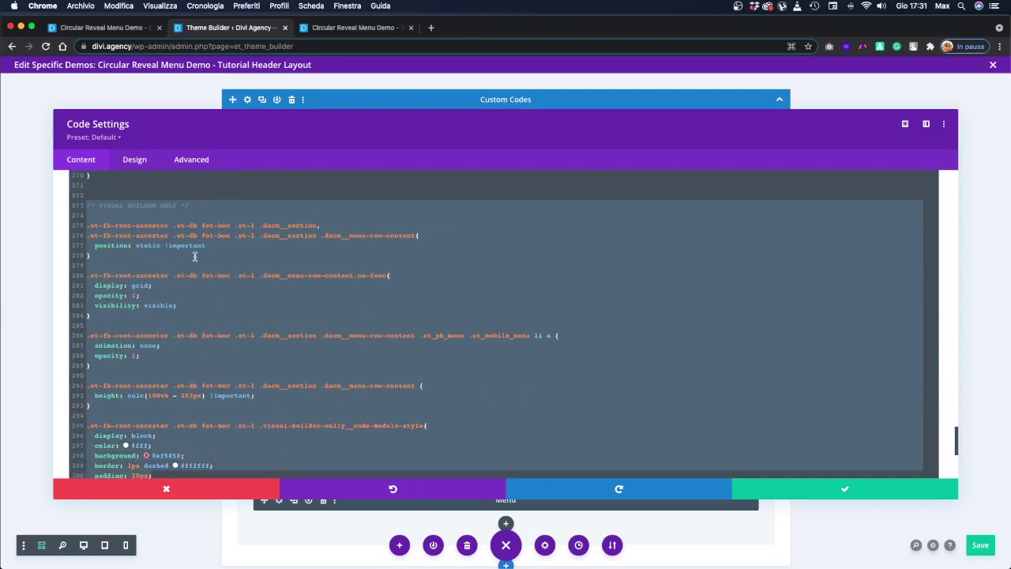
left_click(254, 290)
scroll(229, 317, "down", 4)
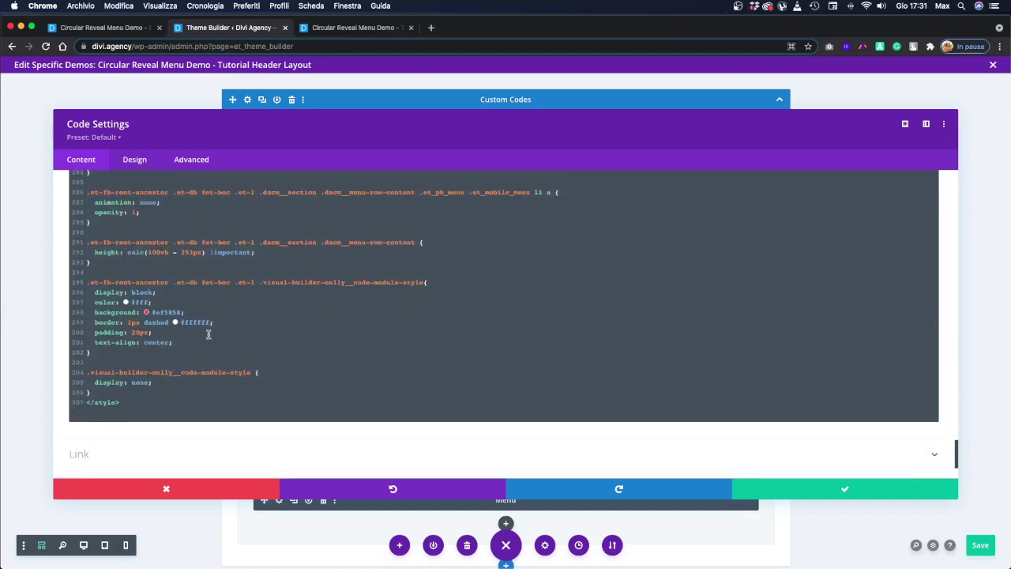
left_click(84, 546)
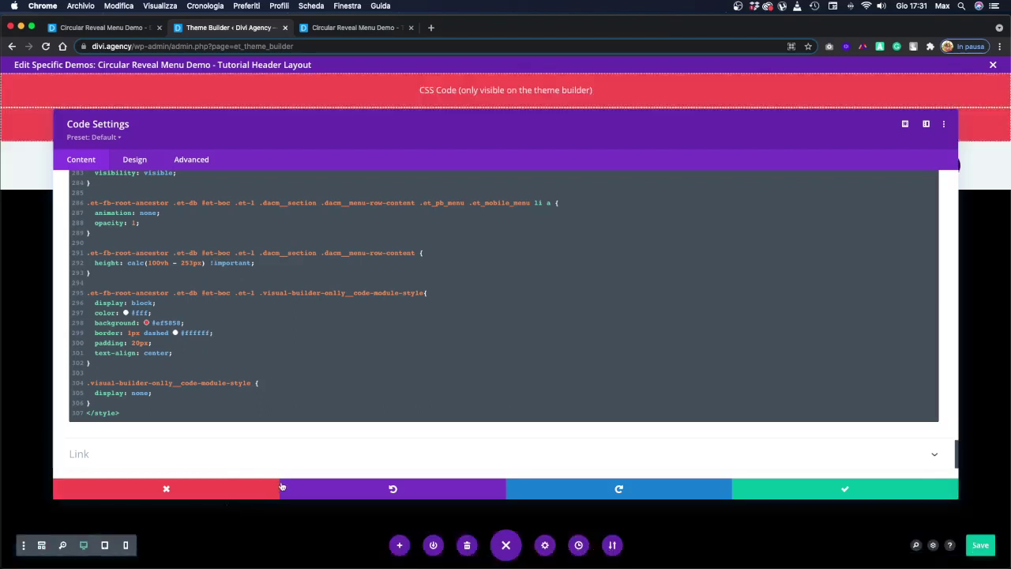
- Confirm the CSS Code Settings with the green check and return to the wireframe outline
left_click(858, 494)
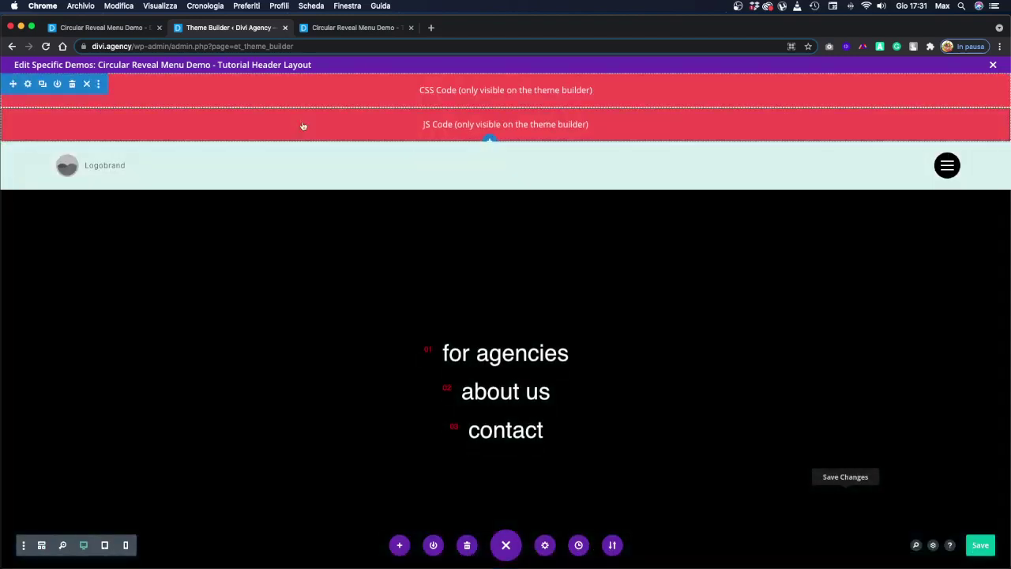
scroll(616, 204, "down", 1)
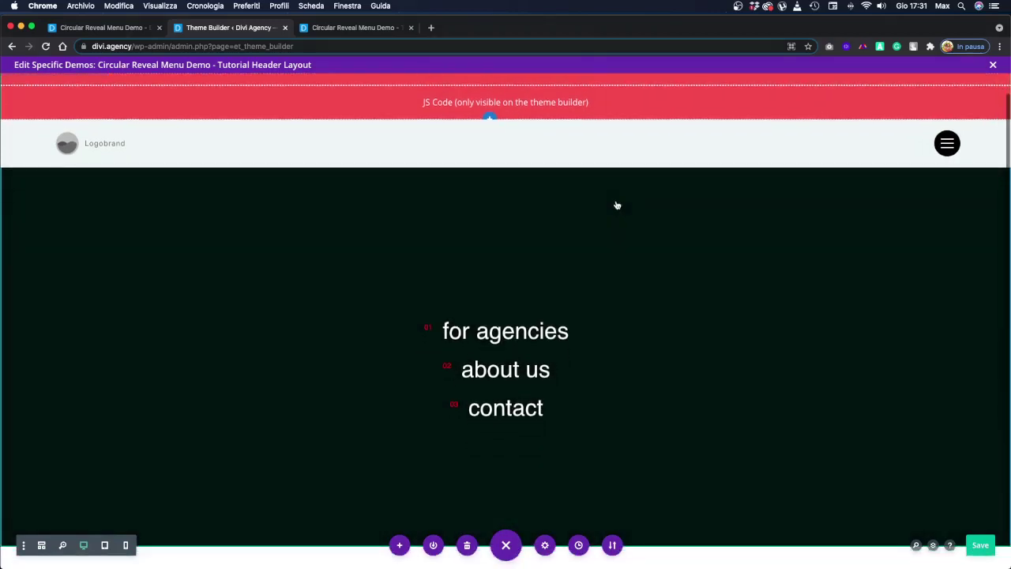
scroll(617, 206, "up", 1)
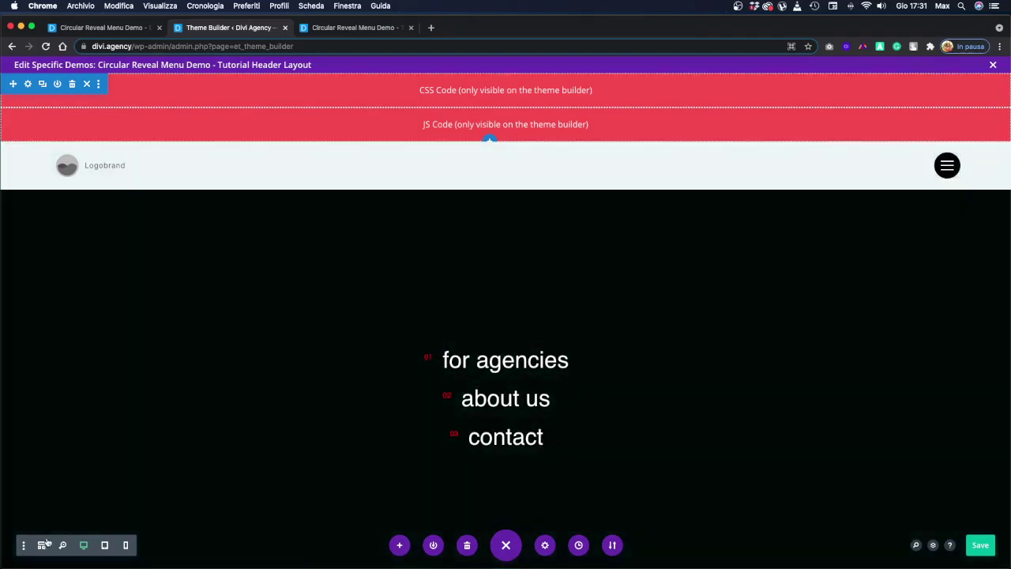
left_click(41, 546)
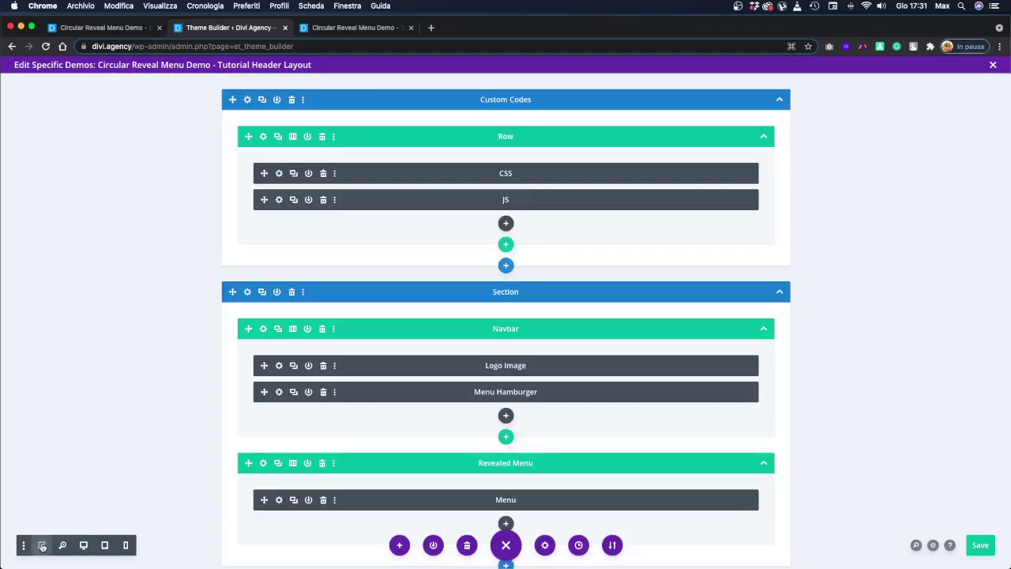
- Reopen the CSS module, highlight the :root colour variables, then go to the live demo page
left_click(280, 198)
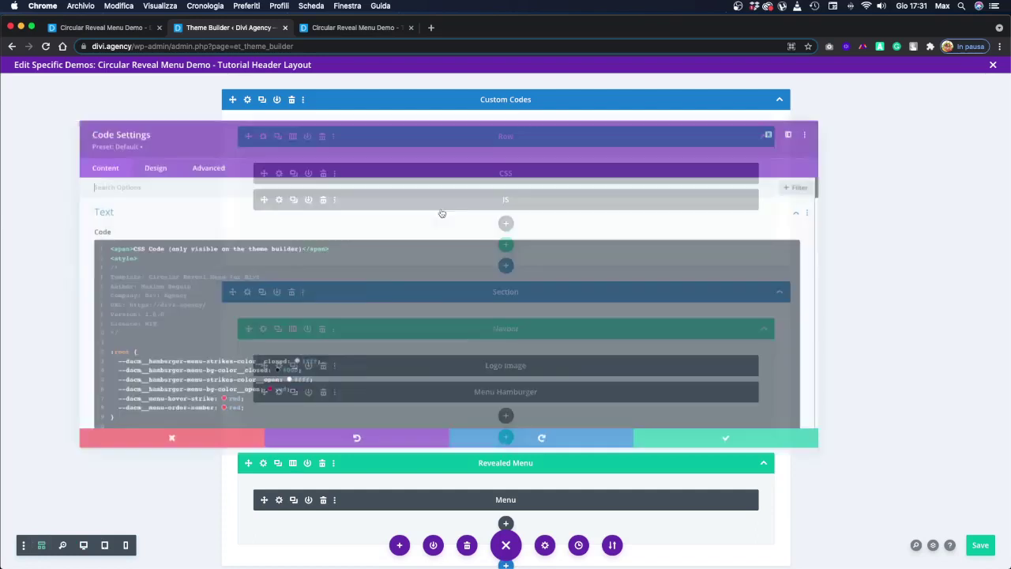
scroll(348, 300, "down", 2)
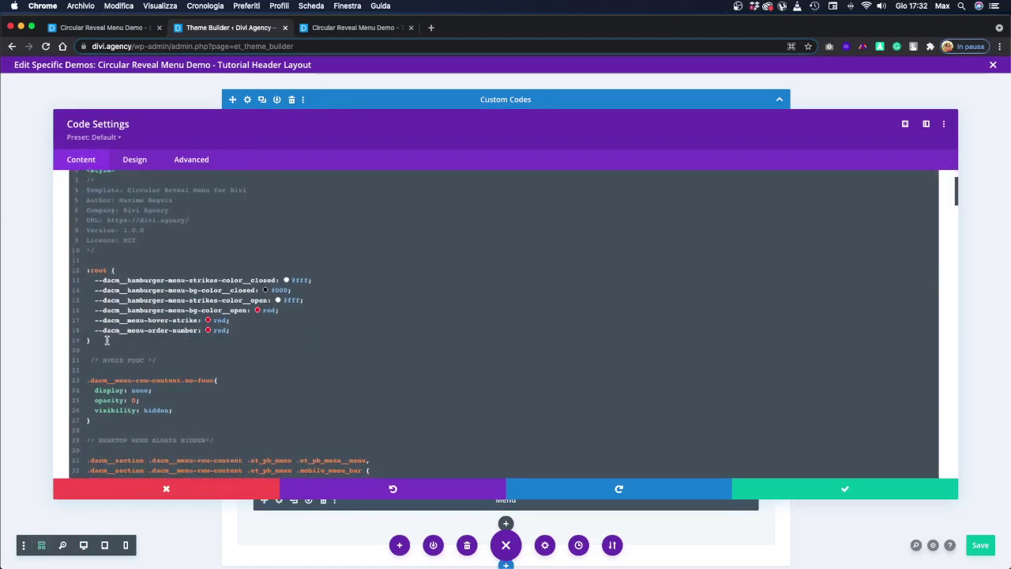
left_click_drag(107, 340, 85, 273)
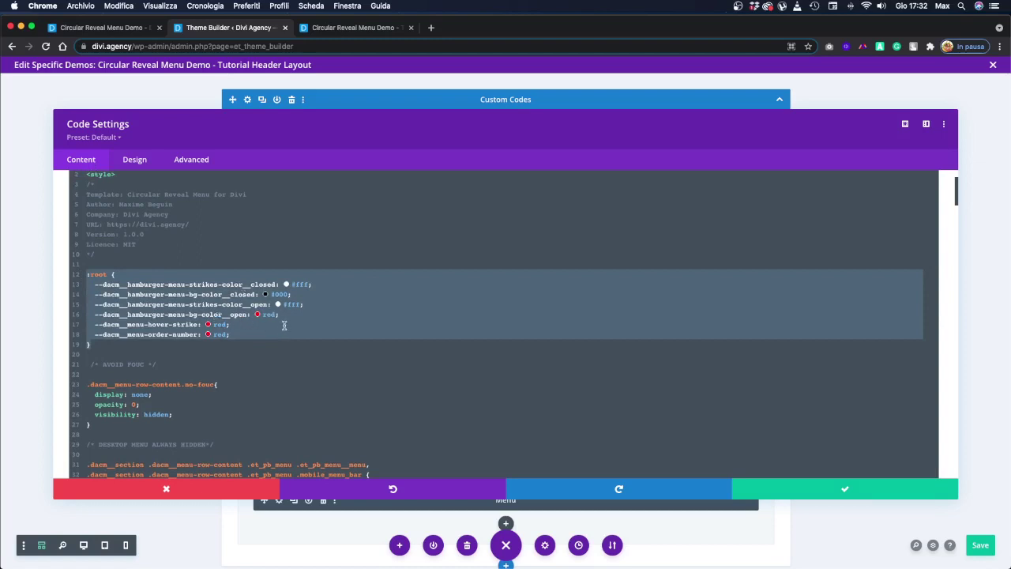
left_click(244, 335)
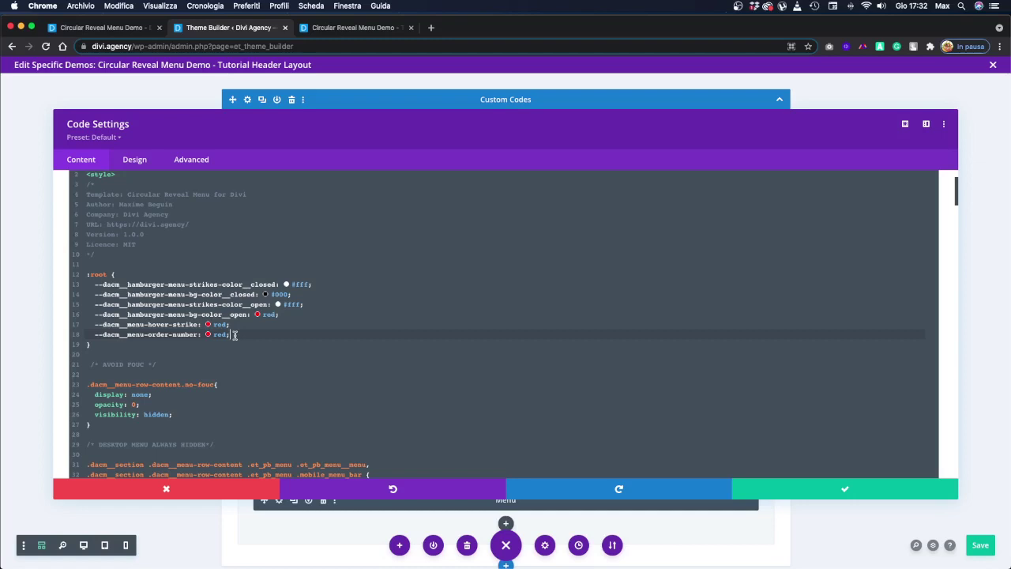
scroll(205, 316, "up", 1)
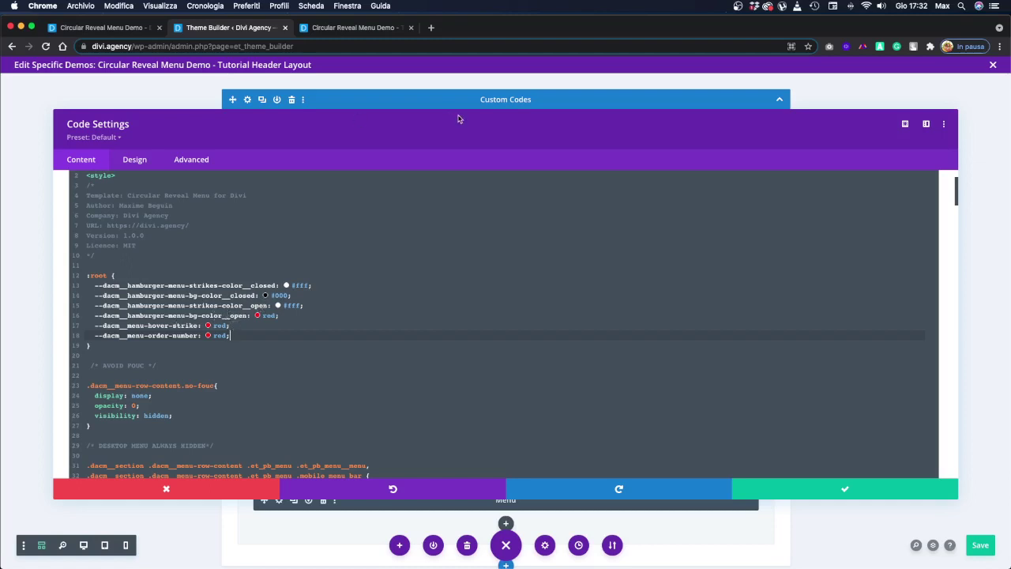
left_click(365, 30)
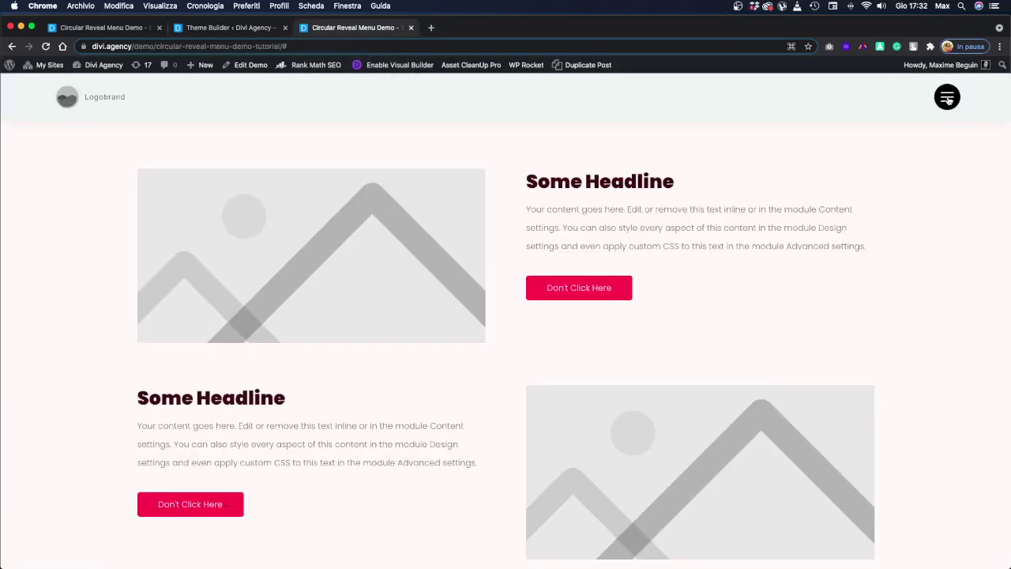
- Open and close the circular-reveal menu on the live demo page twice to preview it
scroll(949, 103, "down", 1)
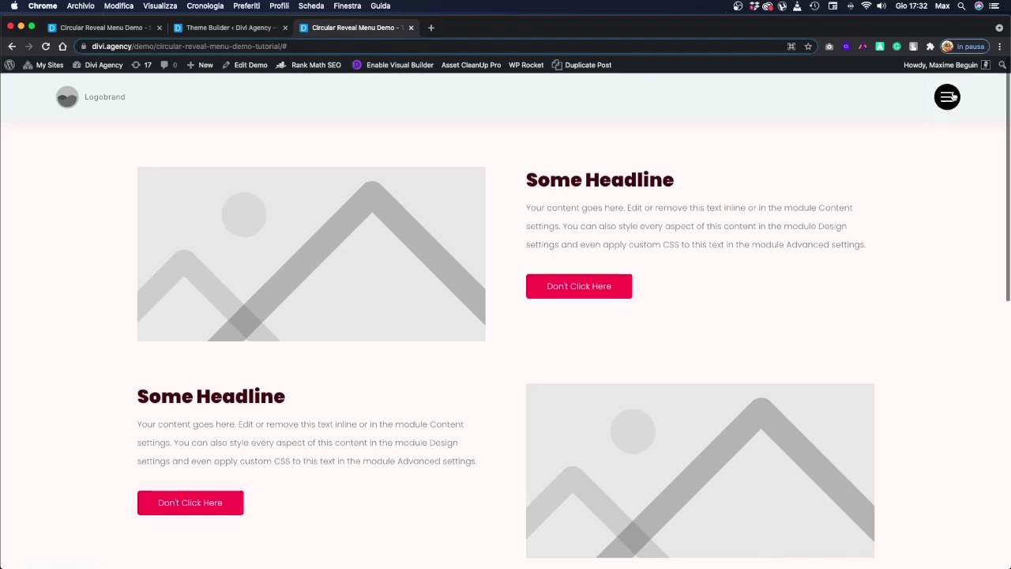
left_click(948, 98)
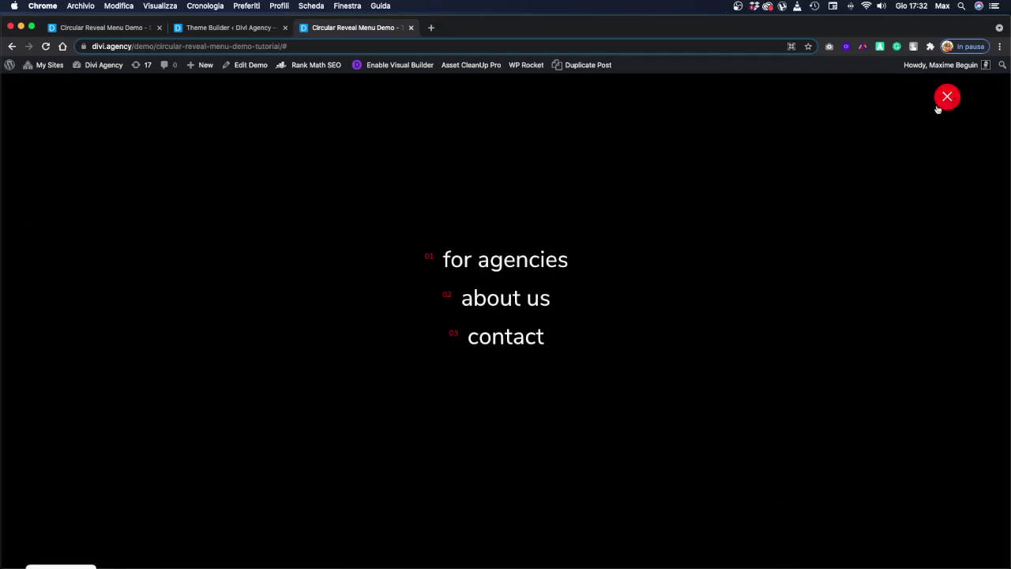
left_click(948, 98)
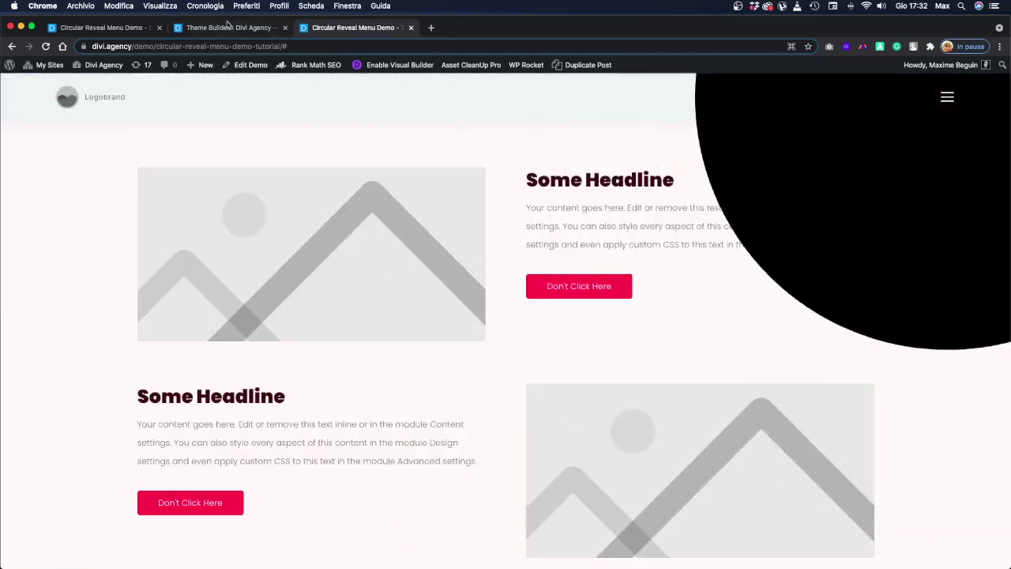
left_click(230, 27)
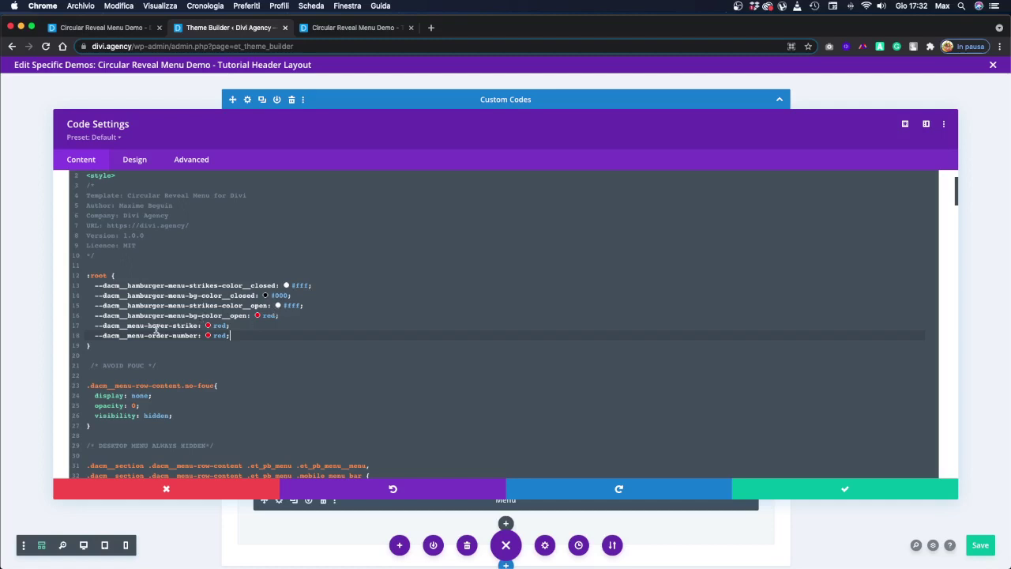
left_click(360, 27)
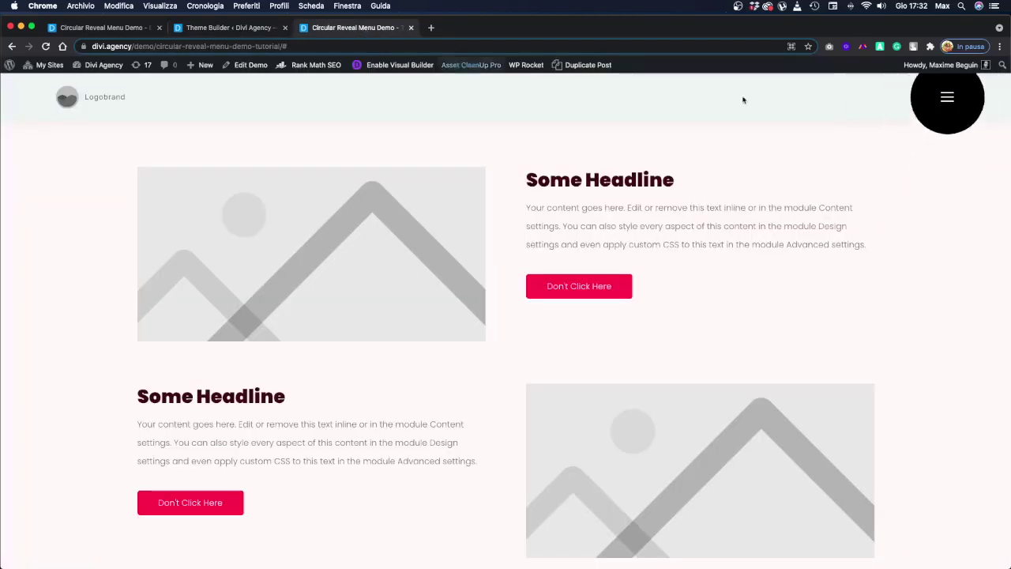
left_click(947, 98)
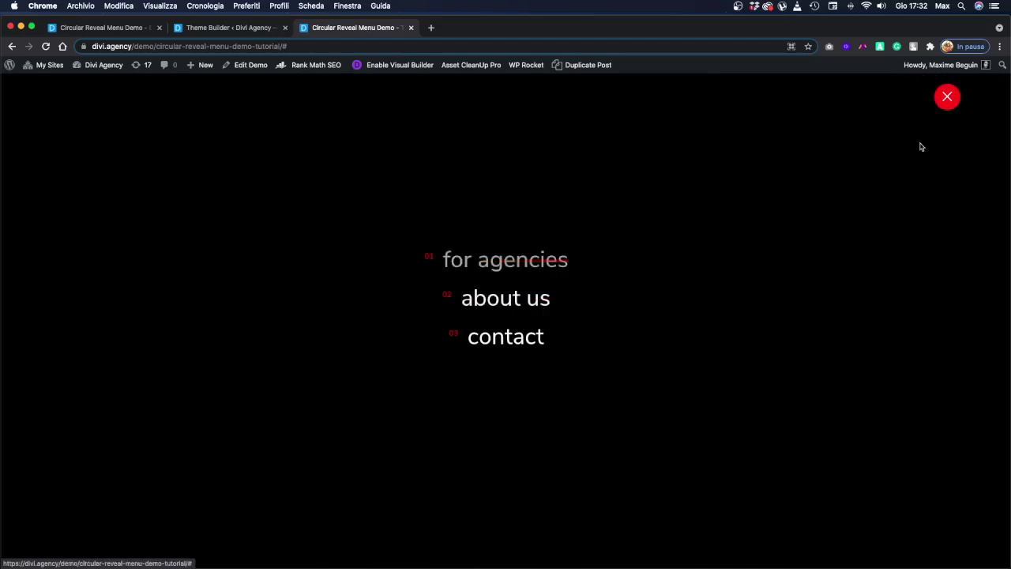
left_click(948, 97)
left_click(237, 28)
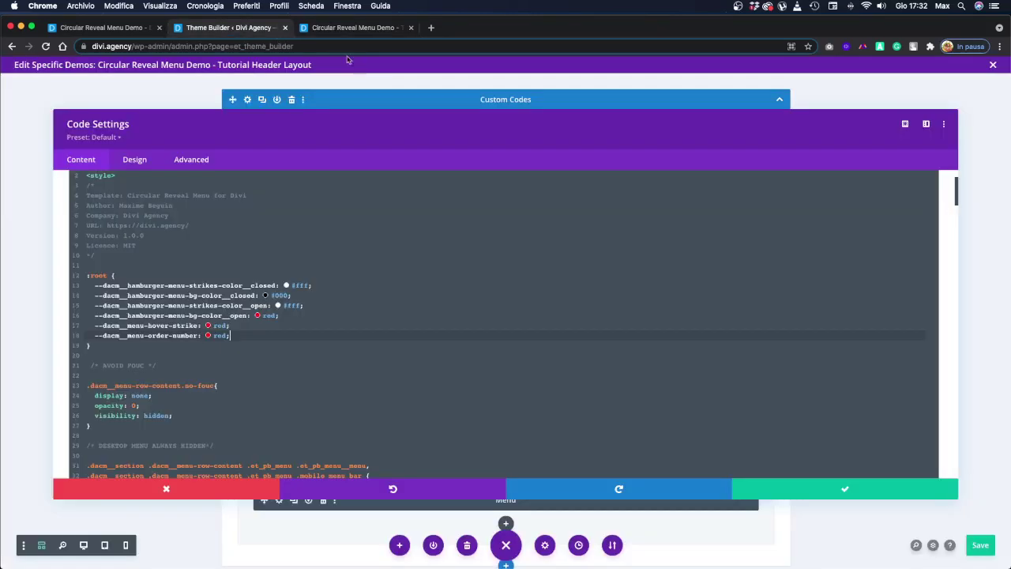
- Highlight --dacm__menu-order-number on line 18 and preview the red-numbered menu on the demo page again
left_click_drag(148, 336, 198, 331)
left_click(340, 28)
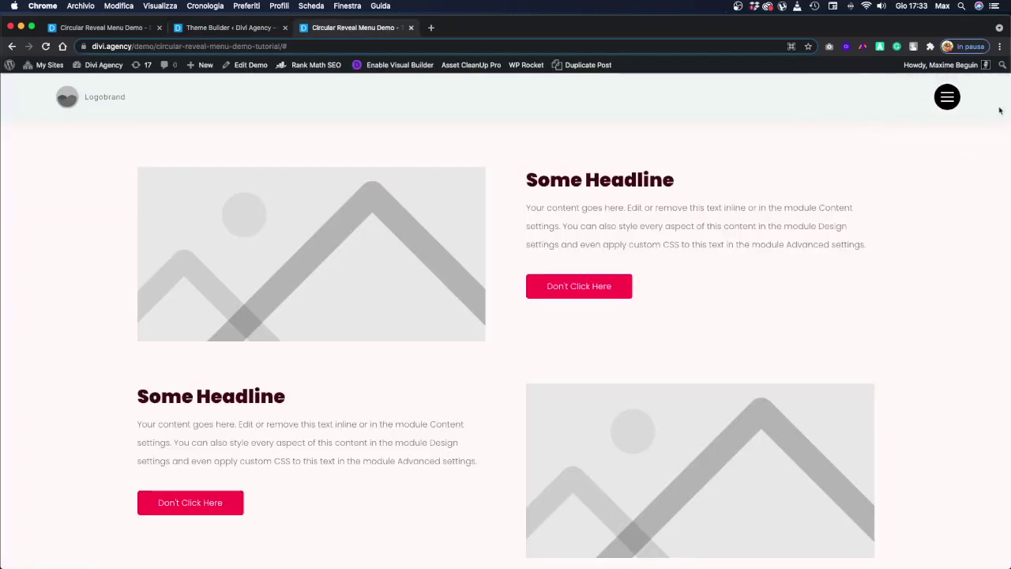
left_click(949, 97)
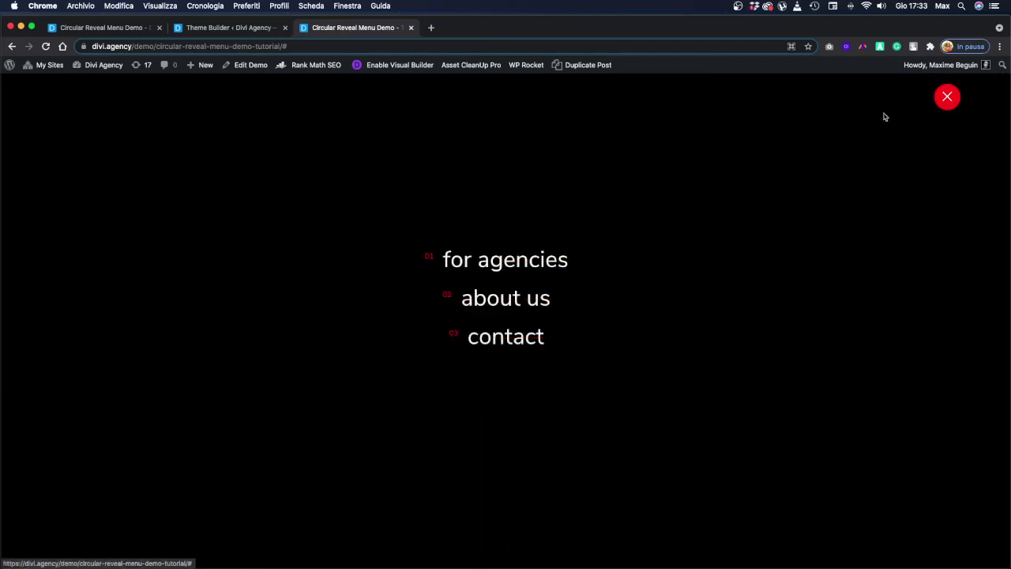
left_click(946, 97)
left_click(230, 28)
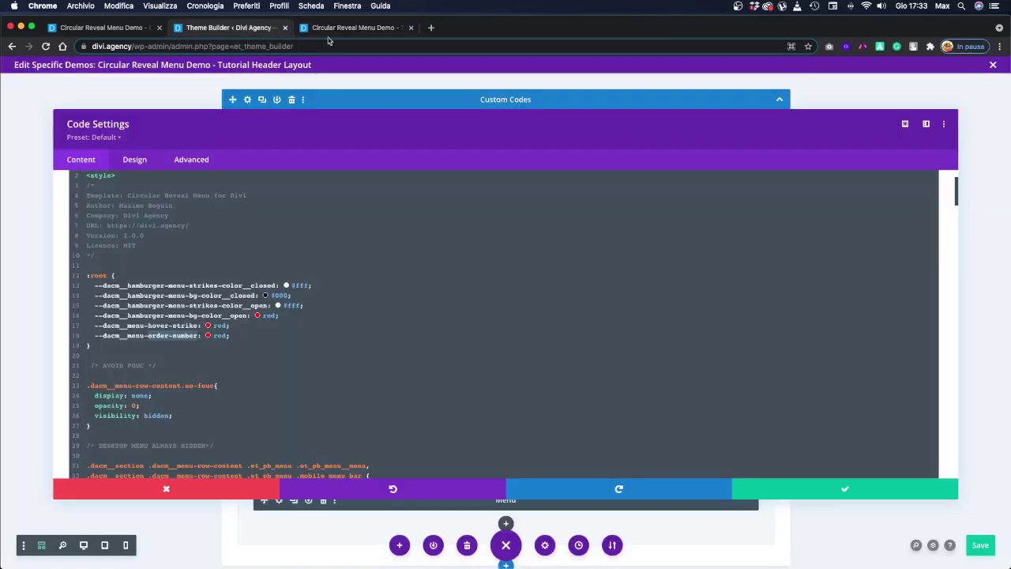
- Change the open-hamburger background on line 16 from red to orange and save the layout
scroll(401, 355, "down", 10)
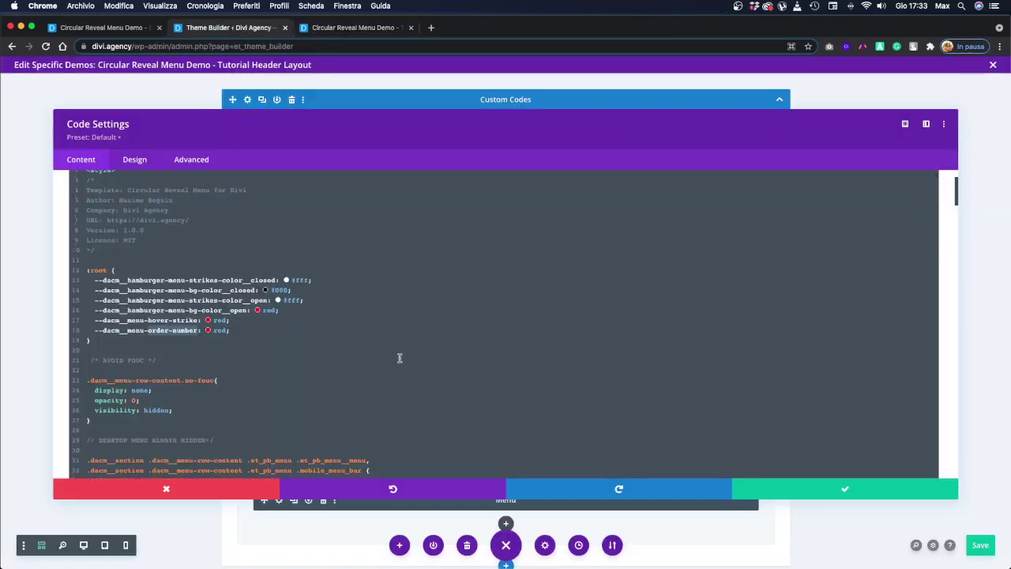
scroll(399, 358, "up", 8)
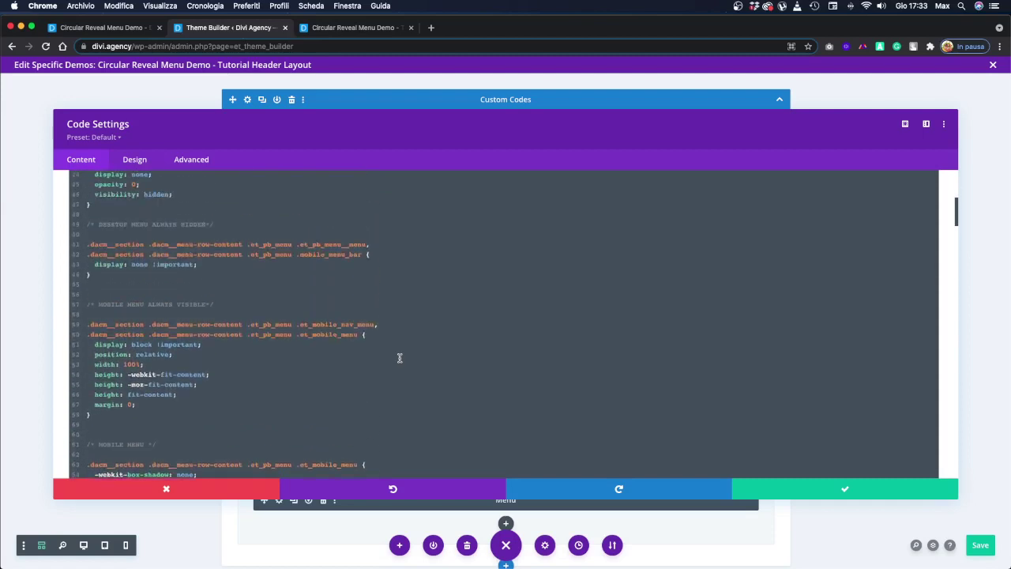
scroll(390, 358, "up", 1)
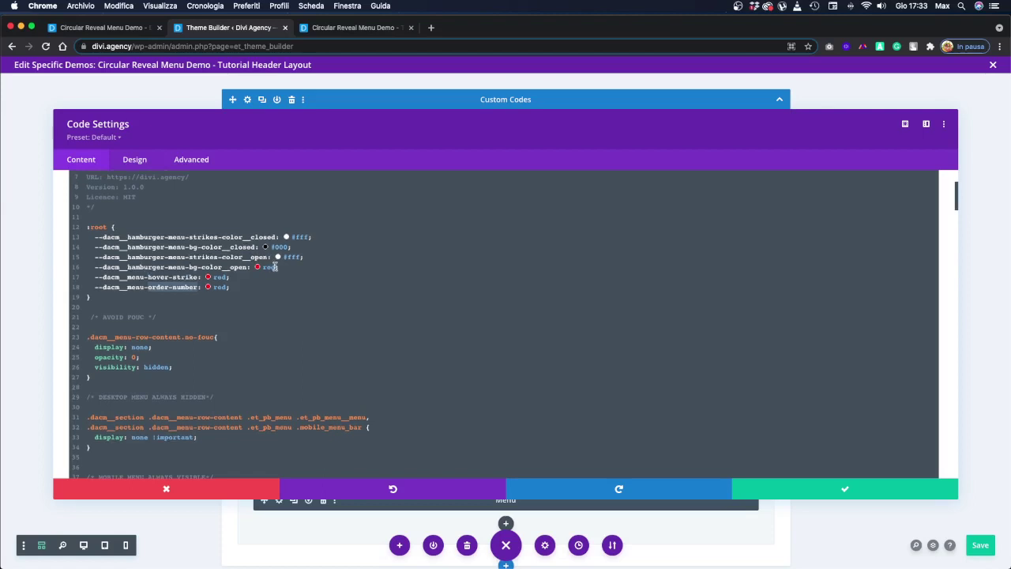
left_click_drag(275, 268, 260, 269)
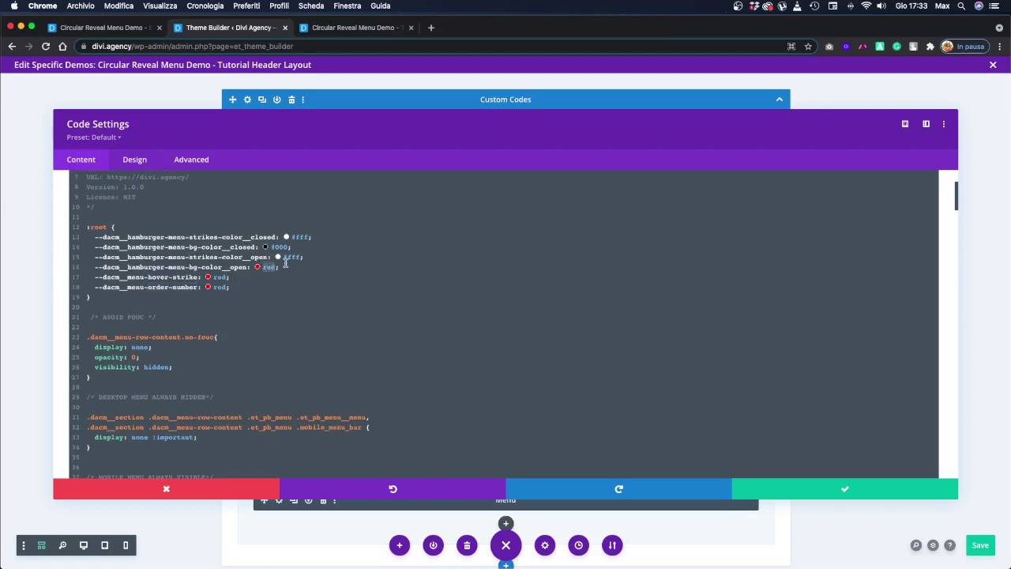
type("orange")
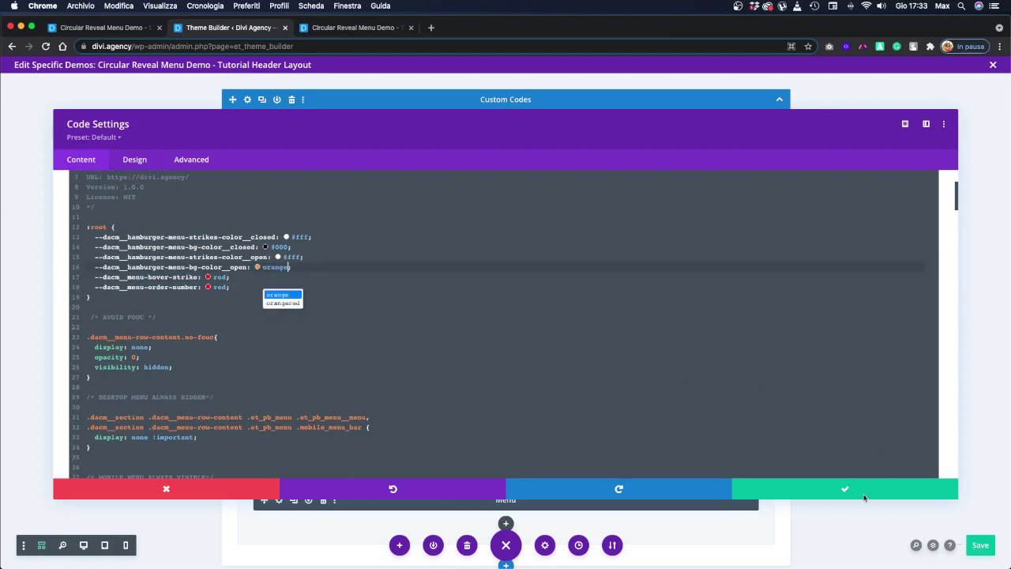
key("super+s")
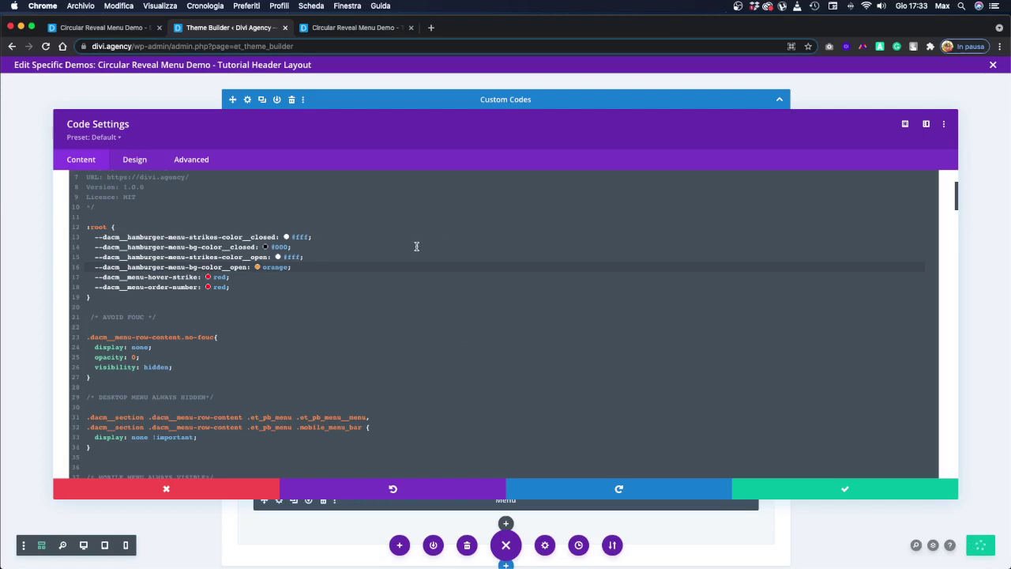
- Reload the demo page and open the menu to confirm the orange close icon
left_click(360, 29)
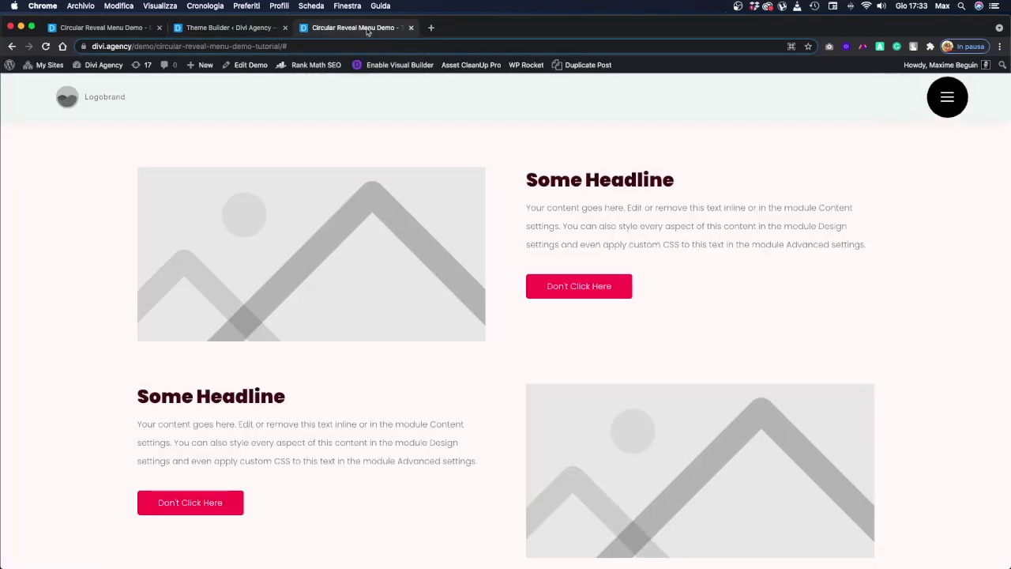
left_click(46, 46)
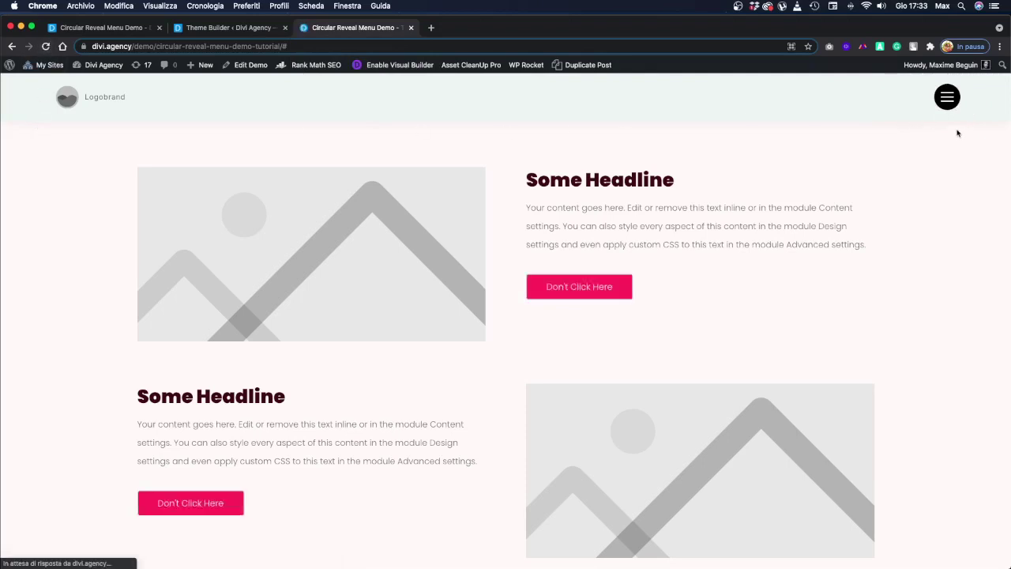
left_click(953, 105)
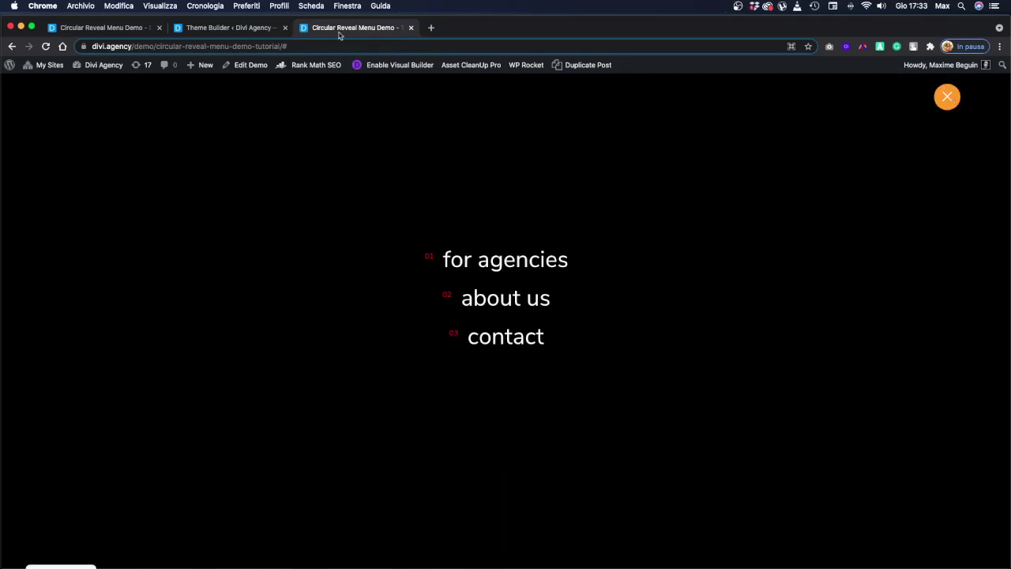
left_click(230, 28)
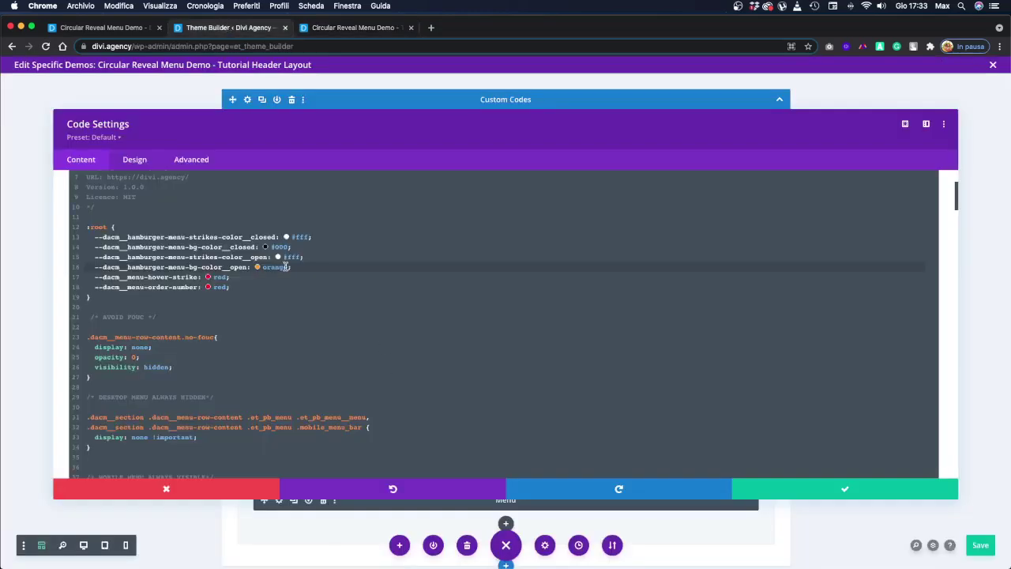
- Set line 16 back to red and change the order-number colour on line 18 to green
left_click_drag(289, 267, 265, 267)
type("red")
left_click(230, 287)
key("BackSpace")
key("BackSpace")
key("BackSpace")
key("BackSpace")
type("gr")
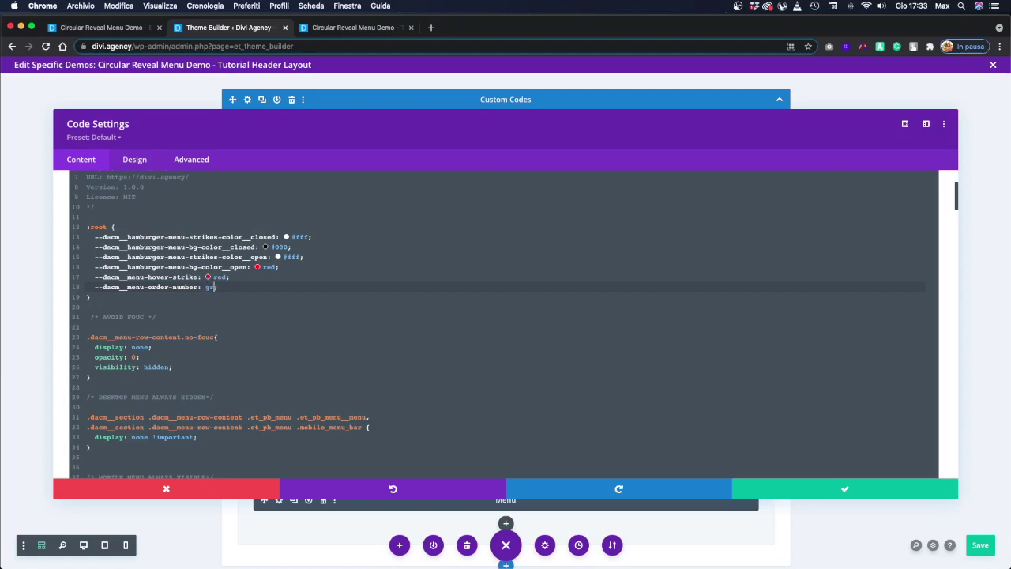
type("een")
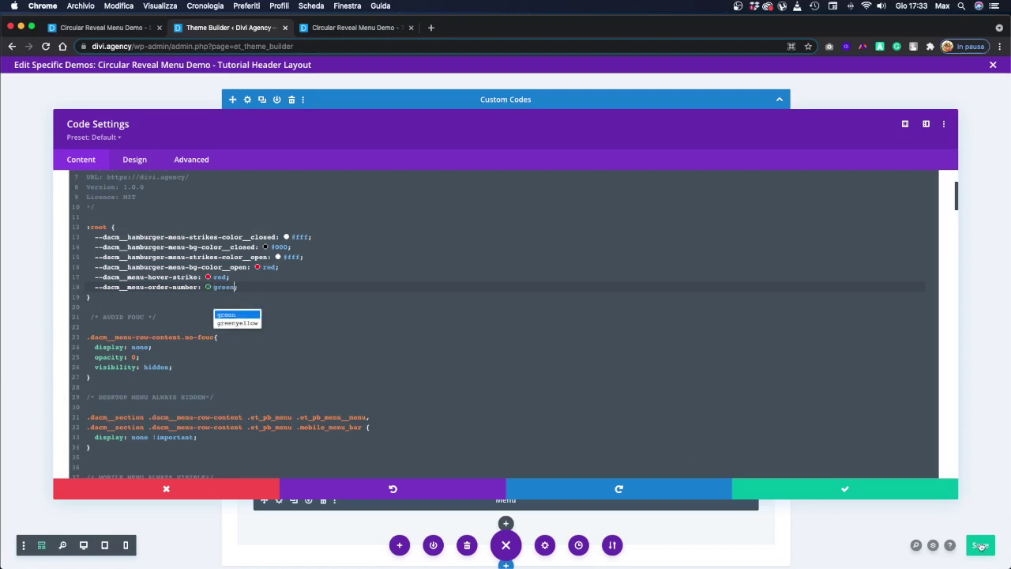
type(";")
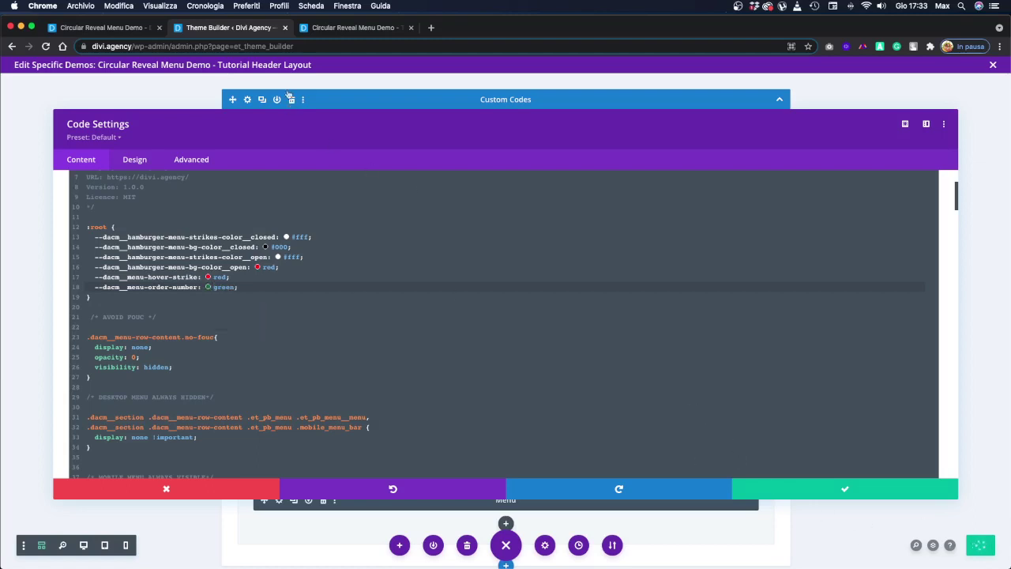
- Reload the demo page and open the menu to check the green order numbers
left_click(360, 28)
key("super+r")
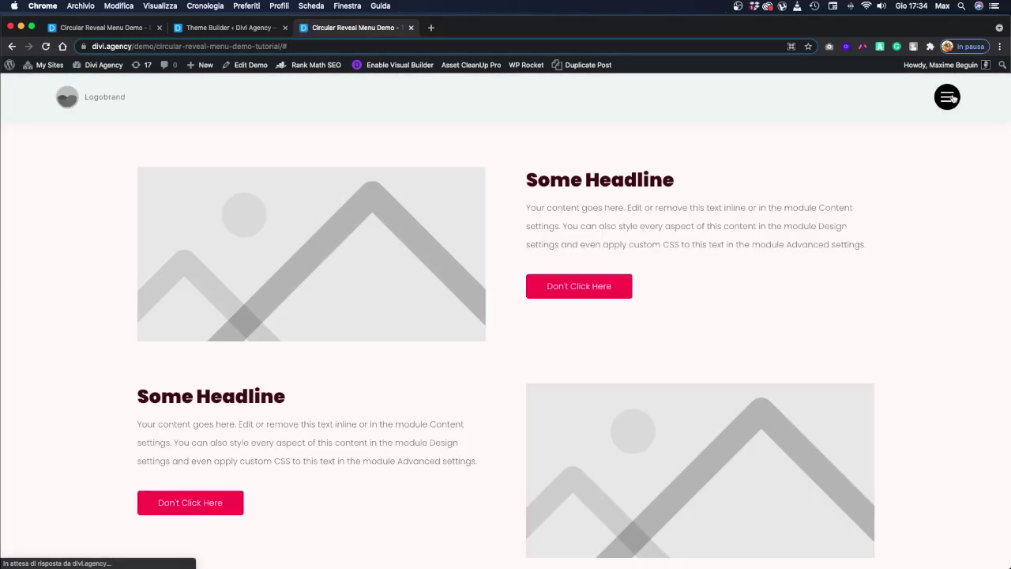
left_click(950, 98)
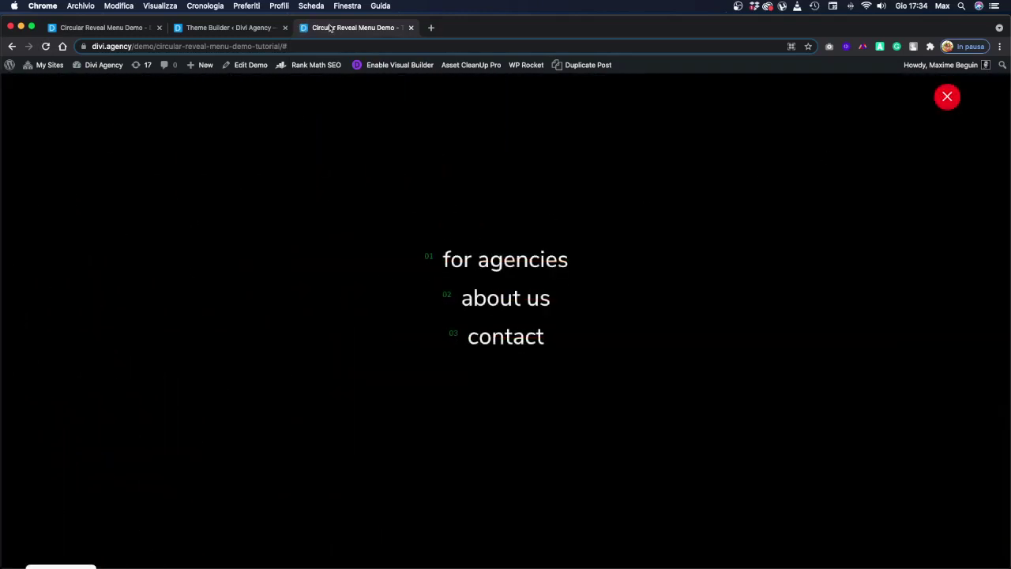
left_click(229, 28)
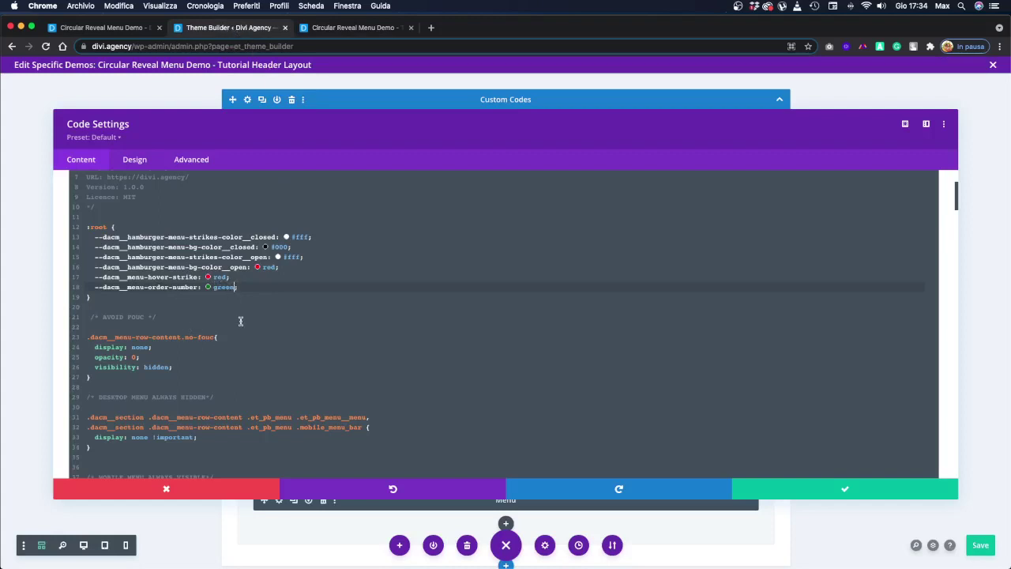
- Change line 18's order-number colour from green back to red and select the :root variables block
key("BackSpace")
key("BackSpace")
key("BackSpace")
type("d;")
left_click(298, 301)
left_click_drag(86, 298, 75, 230)
- Scroll down the header CSS to the rules hiding the desktop menu and showing the mobile one
scroll(340, 303, "down", 5)
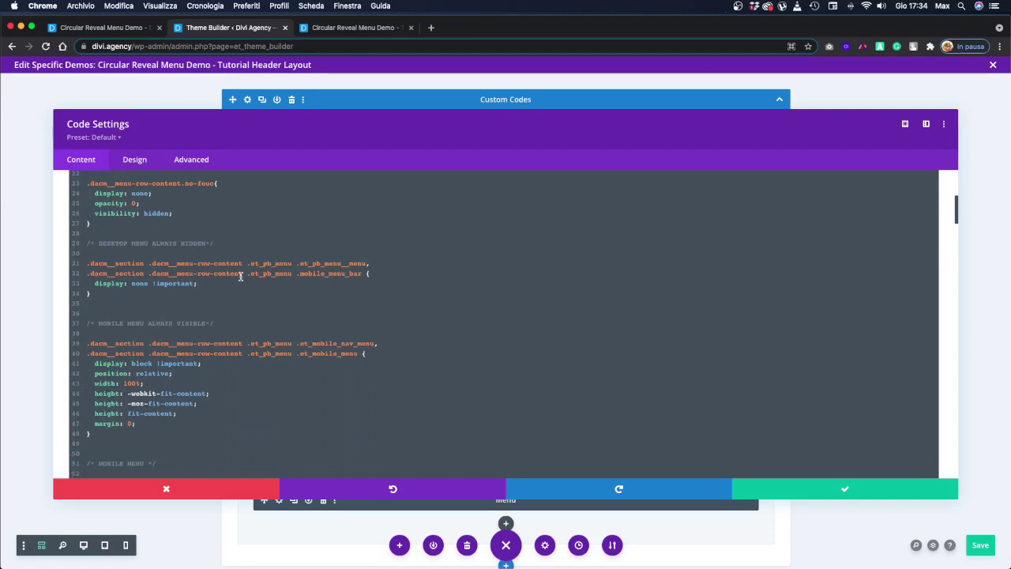
scroll(230, 290, "down", 3)
scroll(230, 290, "down", 6)
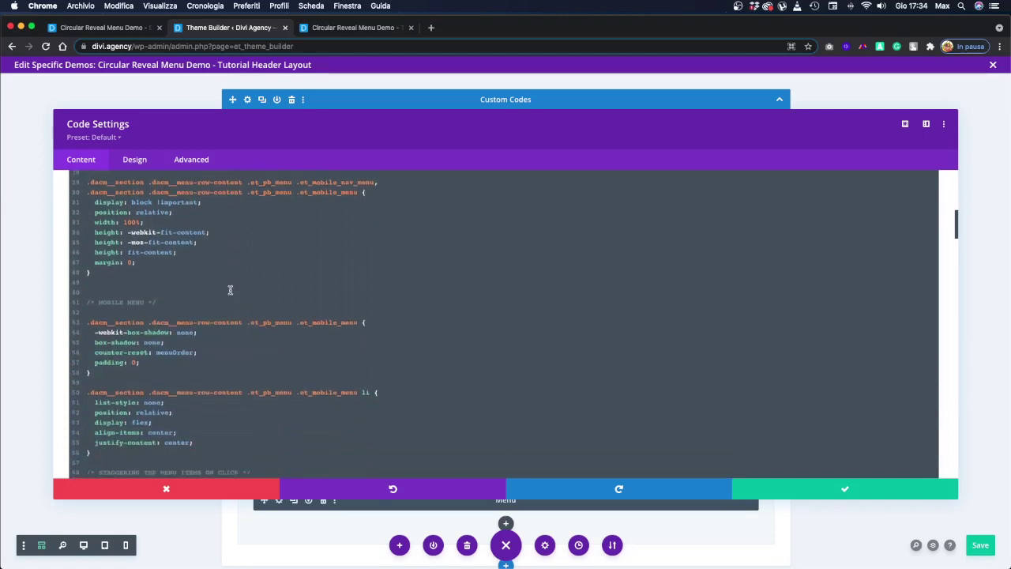
scroll(230, 290, "down", 2)
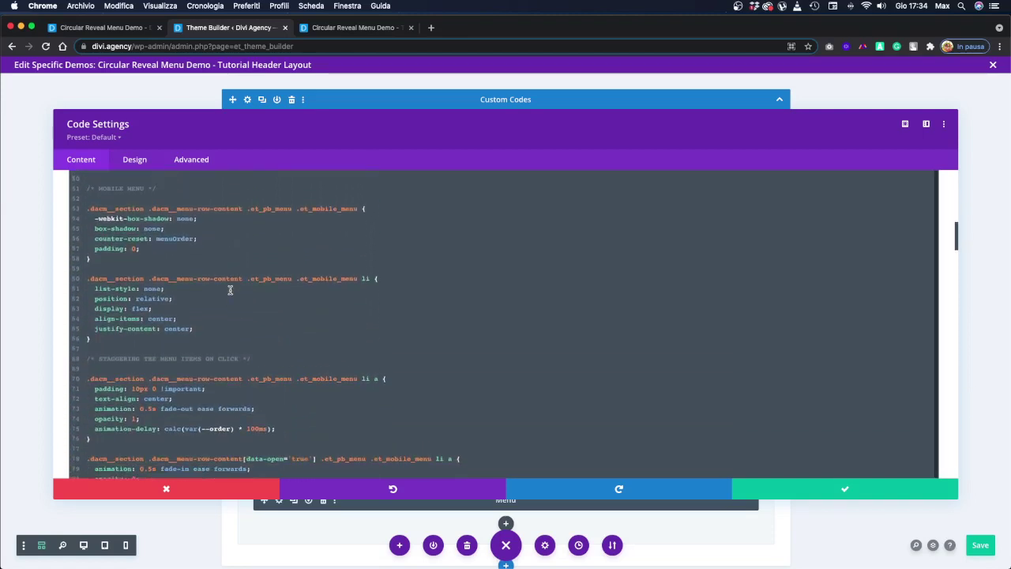
scroll(229, 290, "up", 6)
scroll(230, 290, "down", 3)
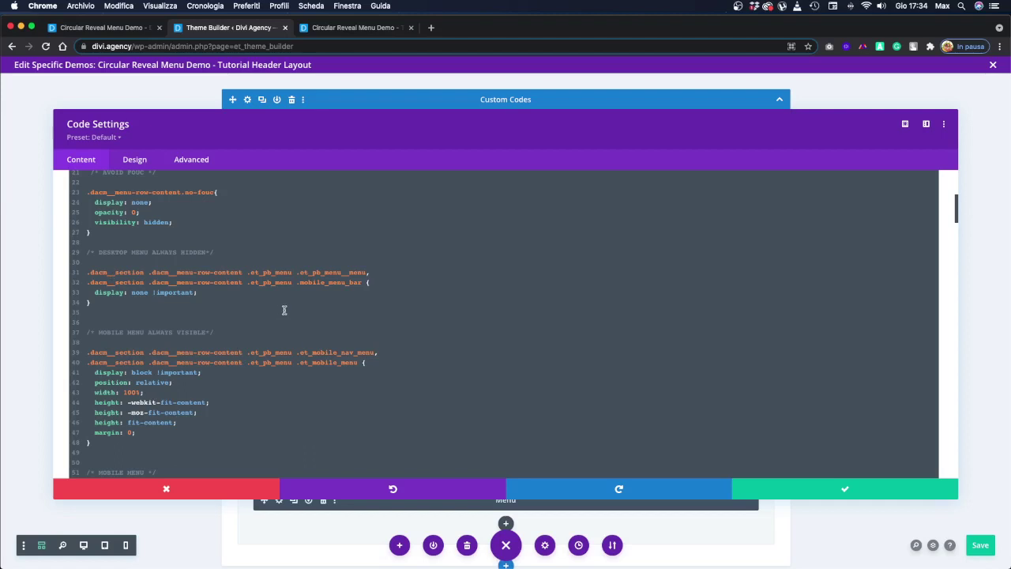
- Close and reopen the circular menu on the live demo page to test it
left_click(355, 27)
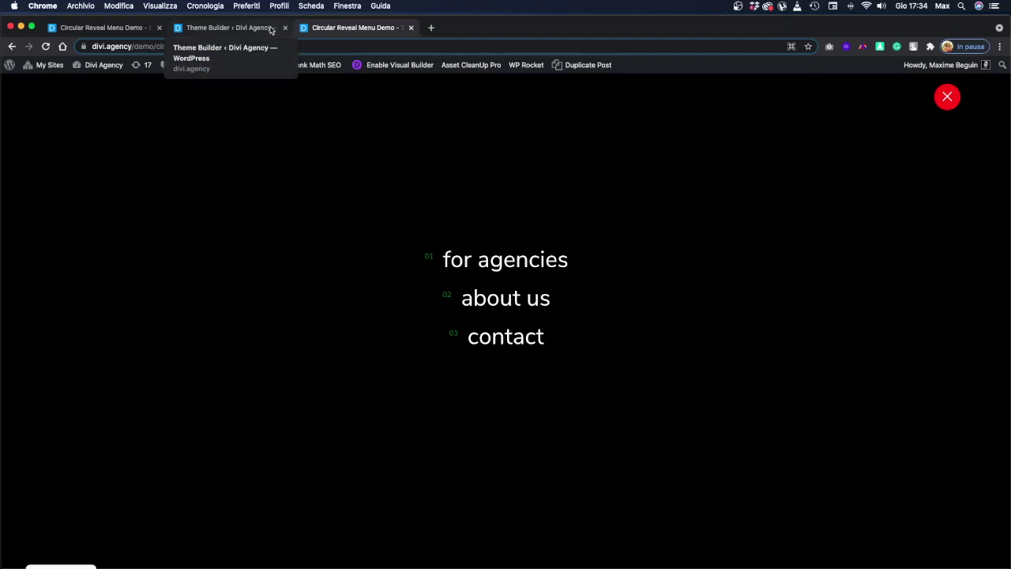
left_click(948, 97)
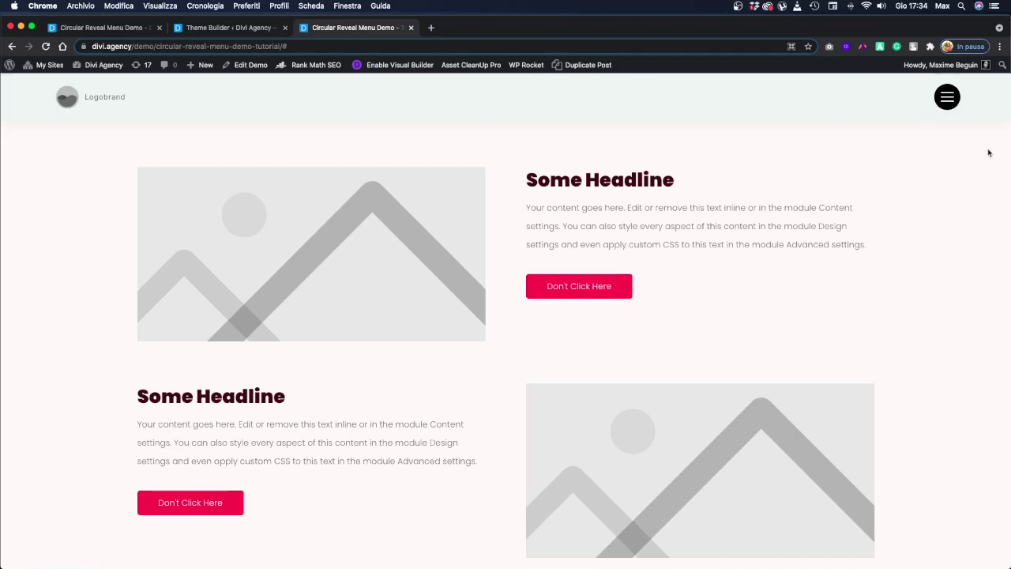
left_click(946, 97)
left_click(947, 97)
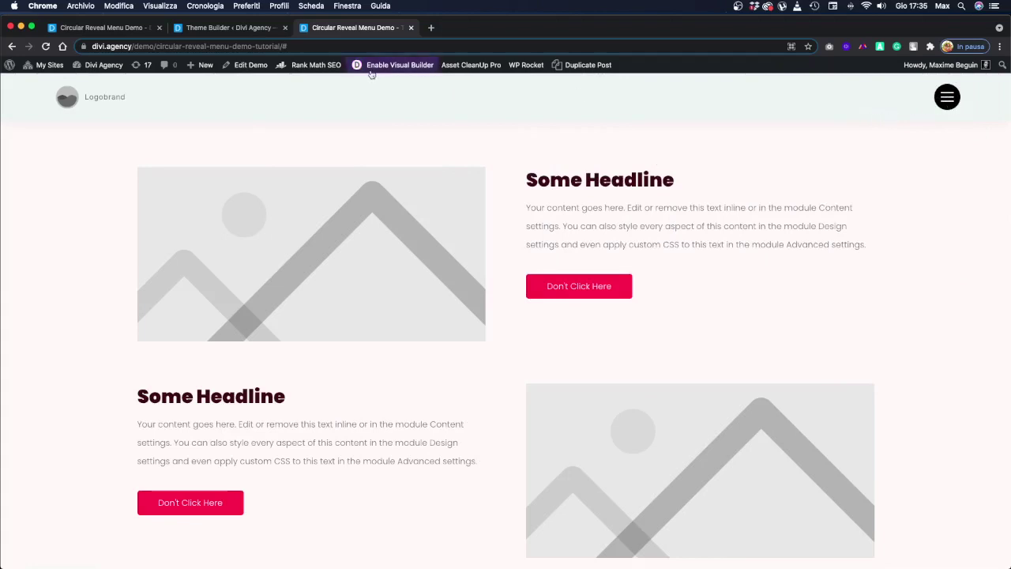
left_click(239, 28)
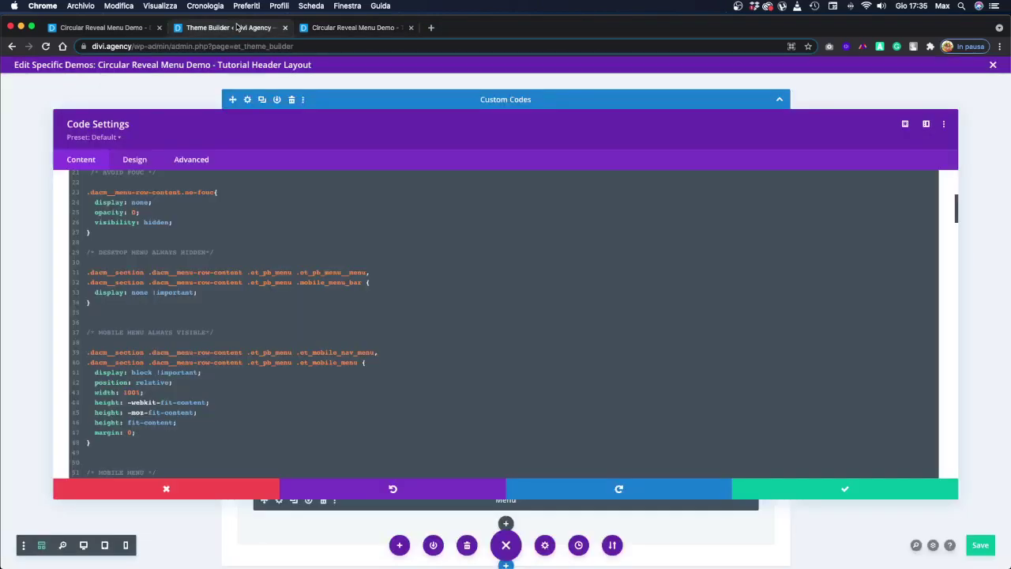
- Close the code settings, review the Menu module's Dropdown Menu colours in its Design tab, and save
left_click(798, 493)
left_click(278, 501)
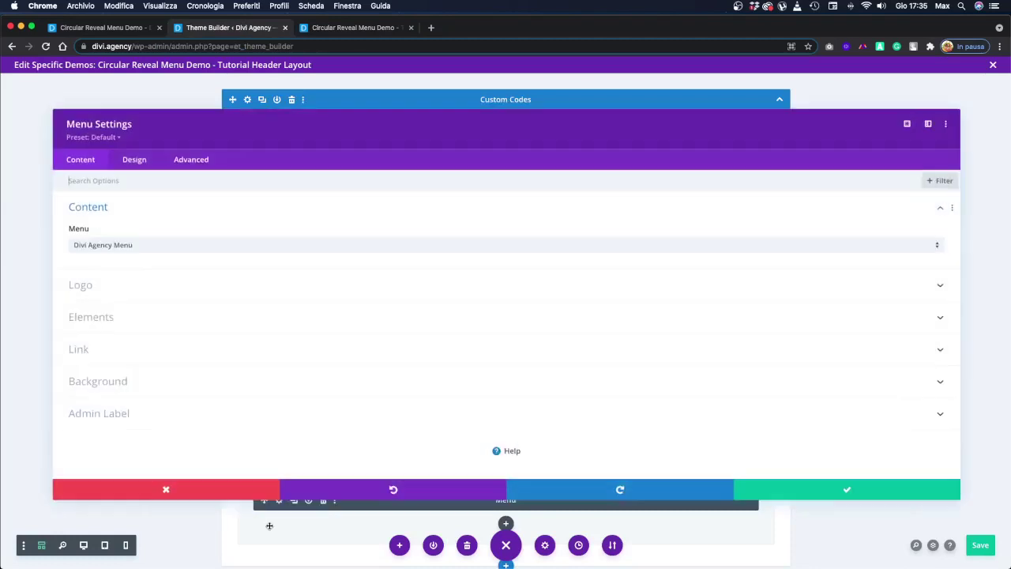
left_click(131, 161)
left_click(132, 271)
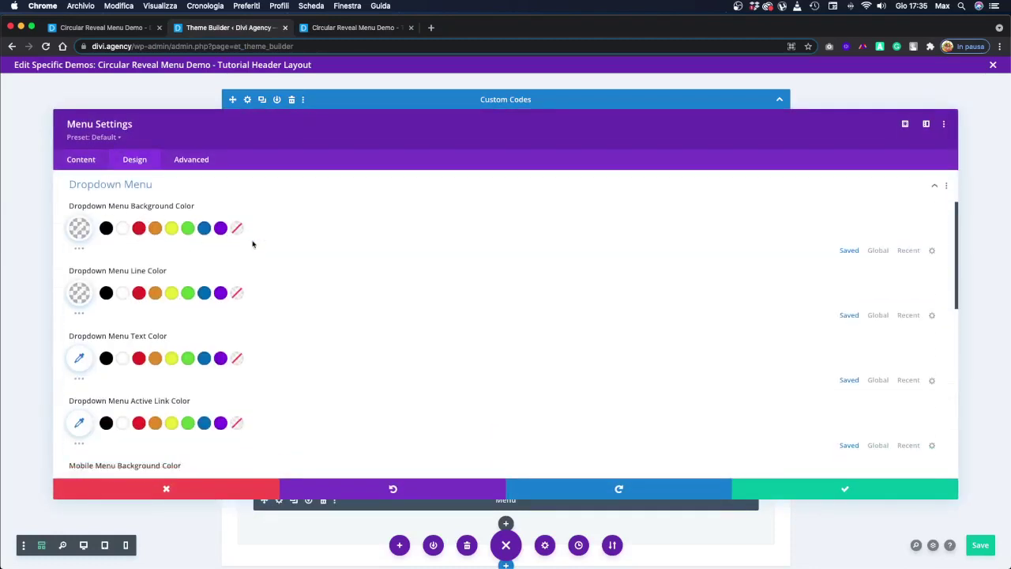
scroll(325, 248, "down", 2)
scroll(324, 249, "down", 5)
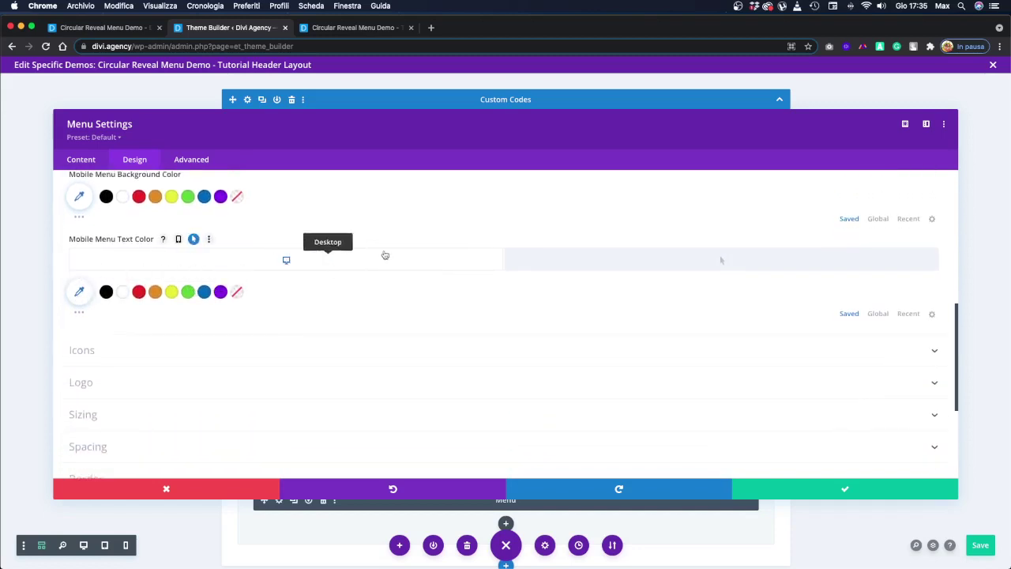
scroll(182, 265, "up", 2)
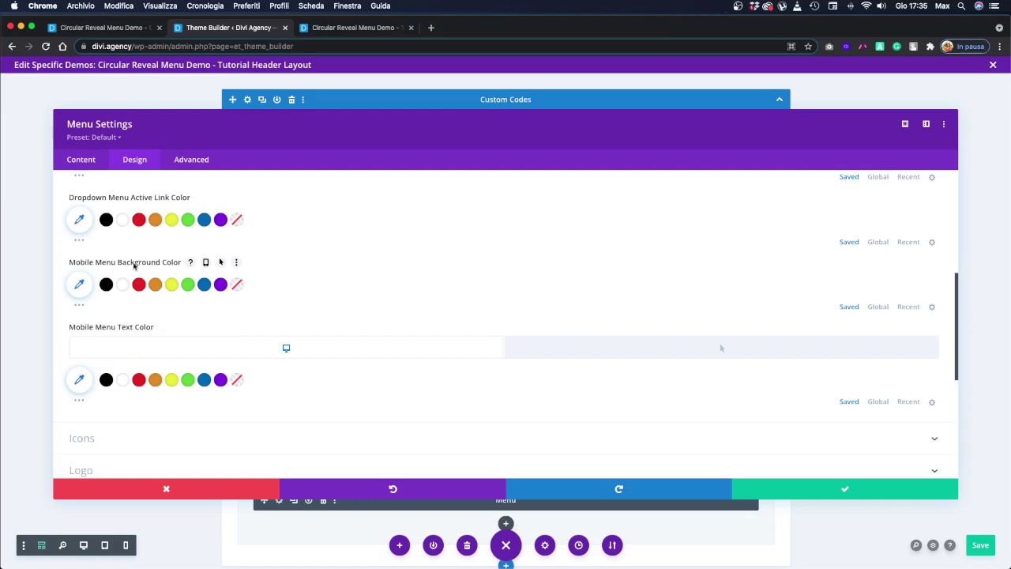
scroll(134, 267, "up", 6)
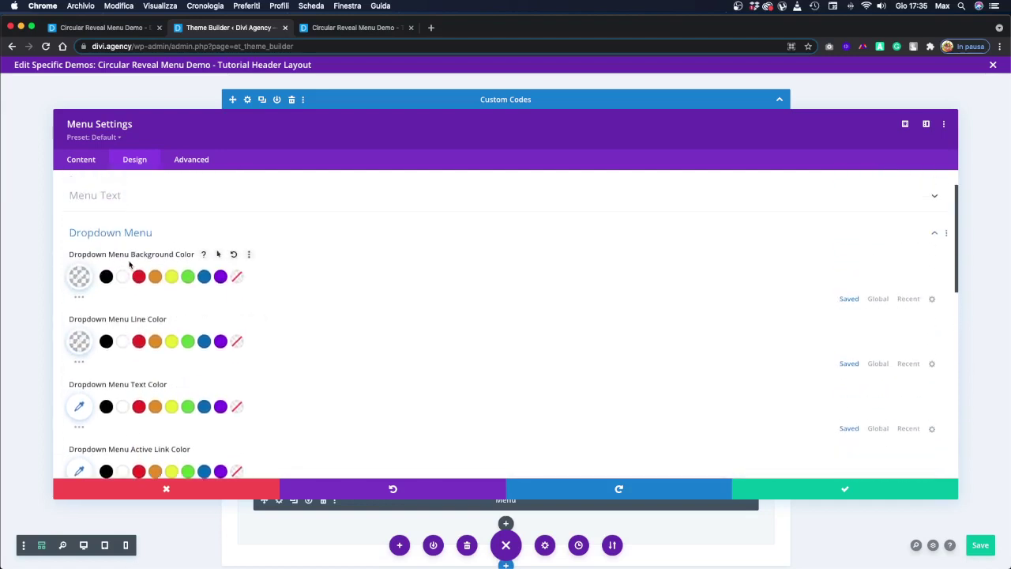
scroll(111, 262, "down", 1)
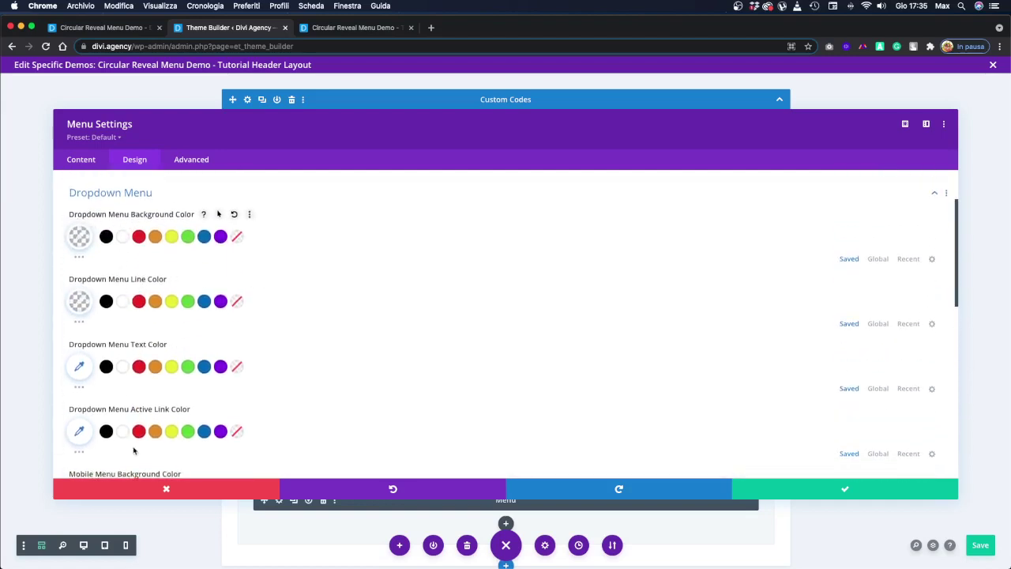
left_click(780, 488)
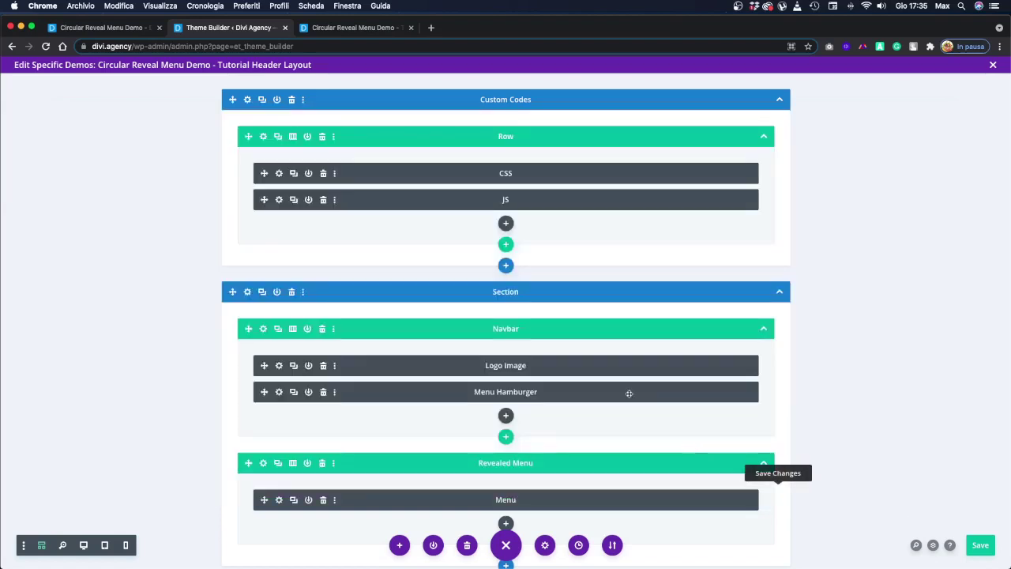
- Open the CSS code module's settings and scroll to the STAGGERING THE MENU ITEMS ON CLICK block
left_click(279, 173)
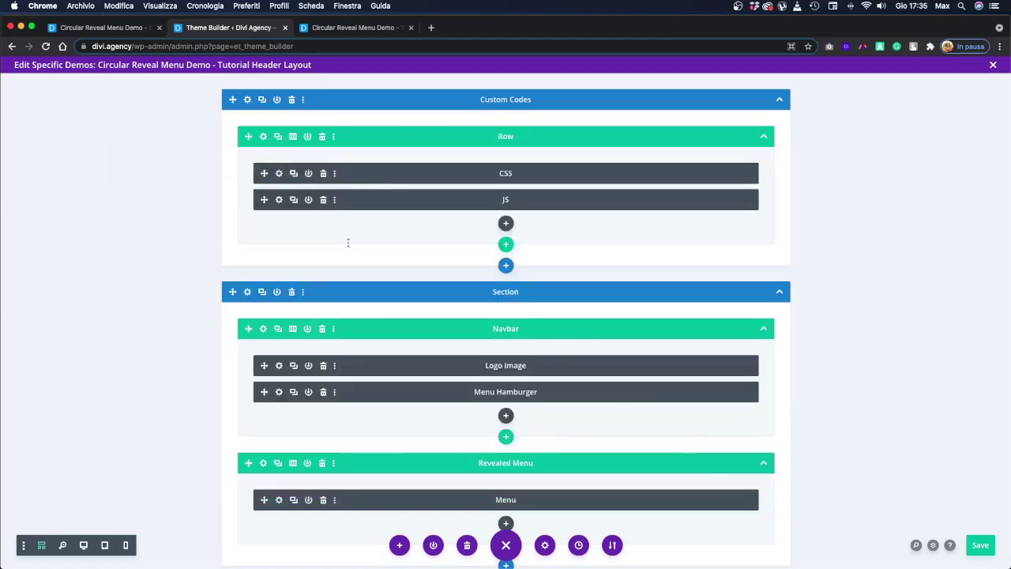
scroll(363, 257, "down", 10)
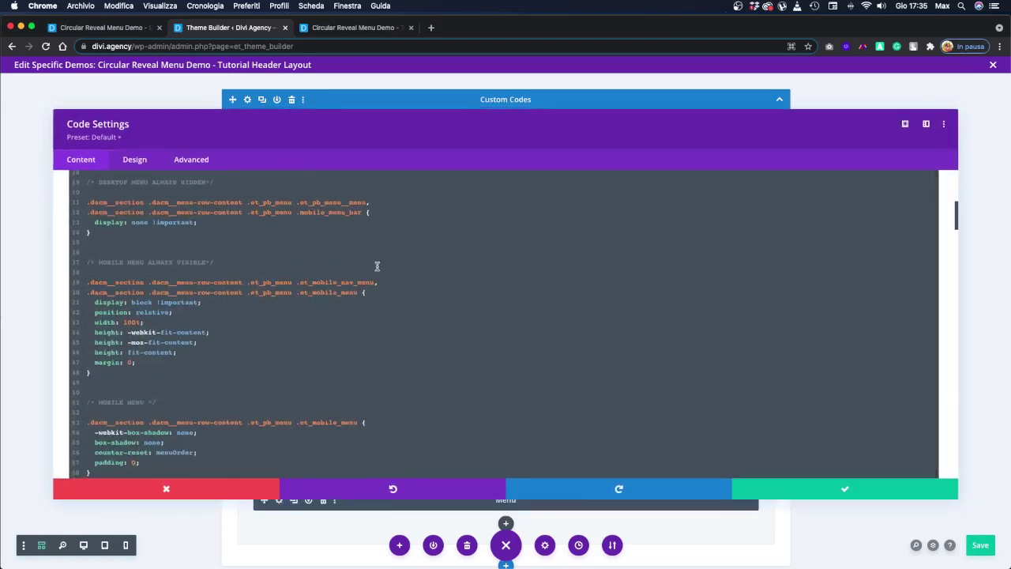
scroll(377, 266, "down", 2)
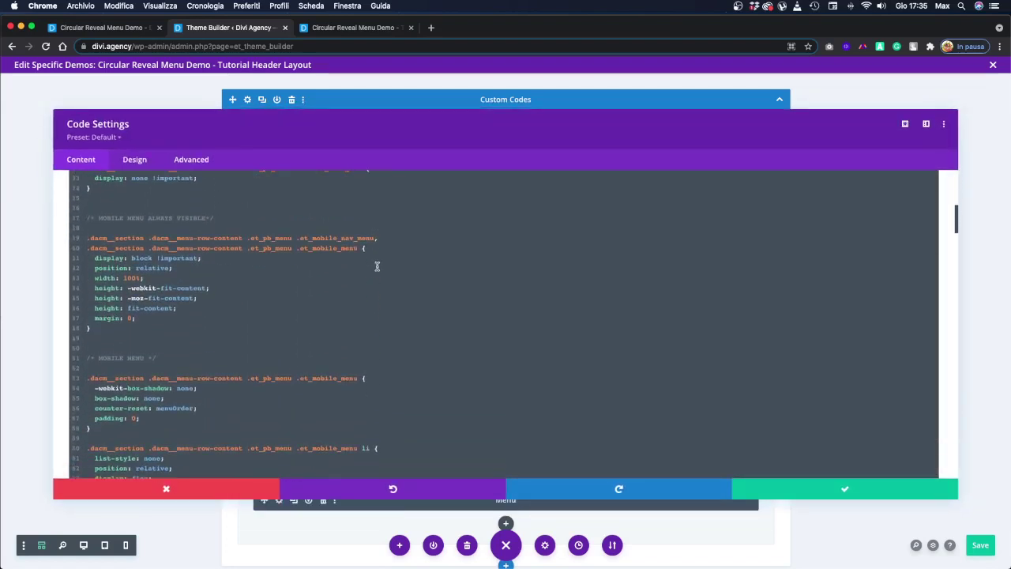
scroll(377, 266, "down", 5)
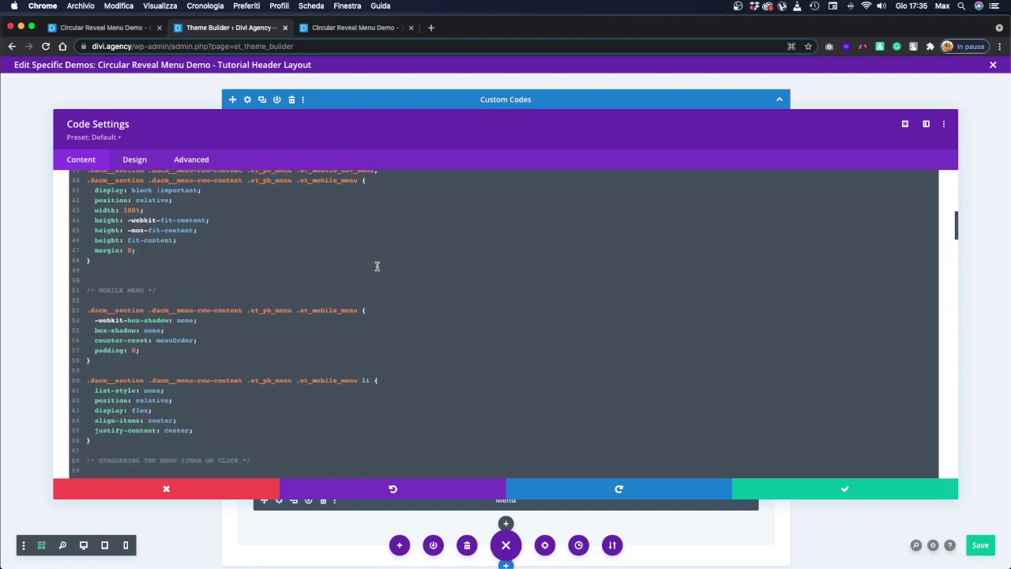
scroll(377, 267, "down", 6)
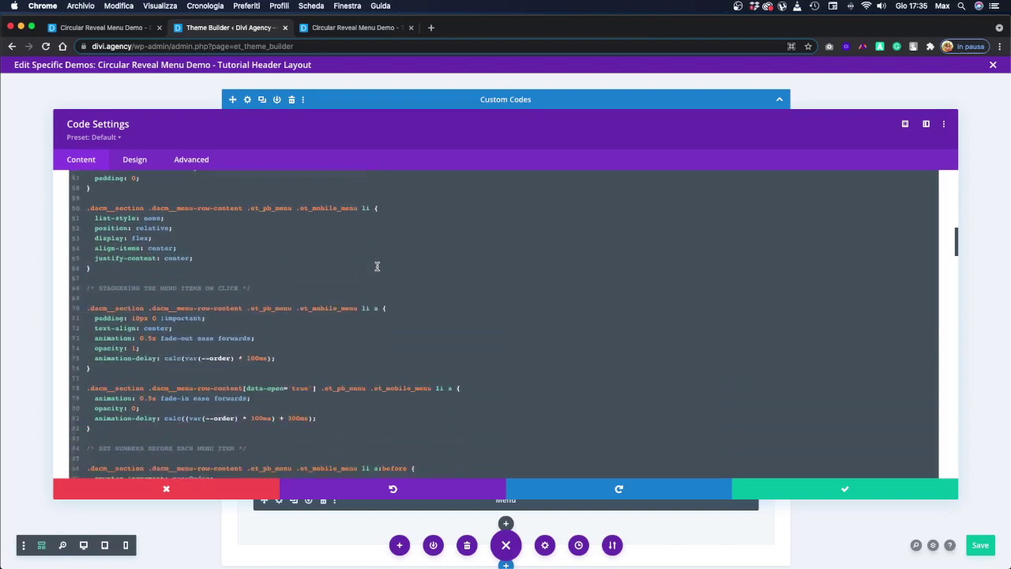
scroll(377, 266, "down", 2)
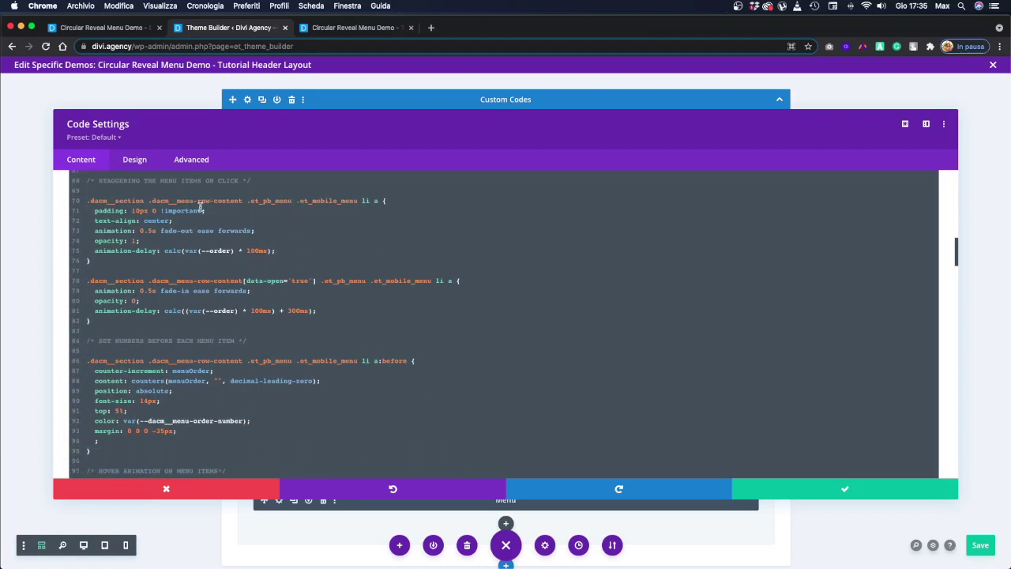
scroll(392, 235, "up", 1)
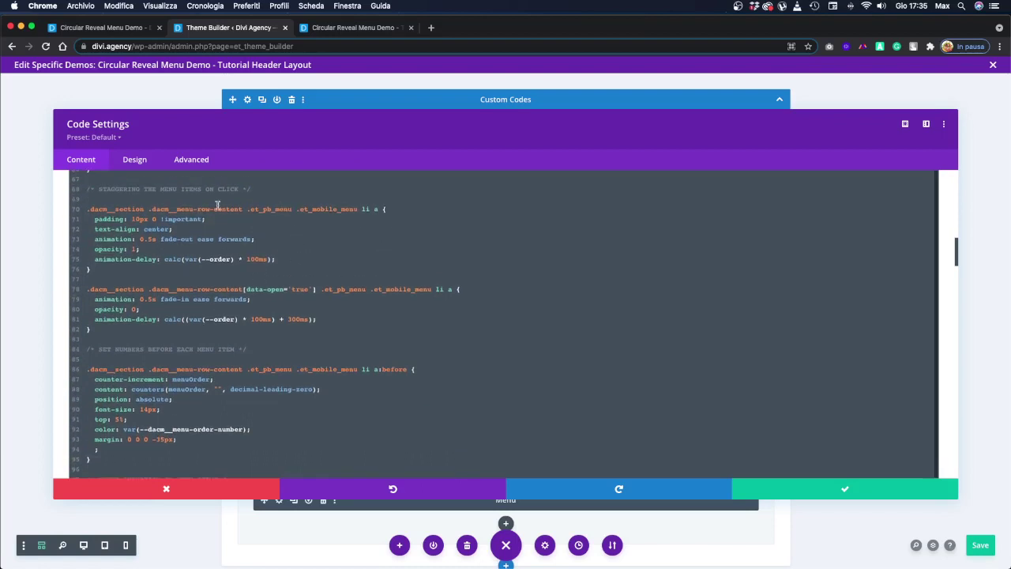
- Highlight the staggering selector on line 70, animation property on line 73 and fade-in on line 79
left_click_drag(88, 209, 377, 209)
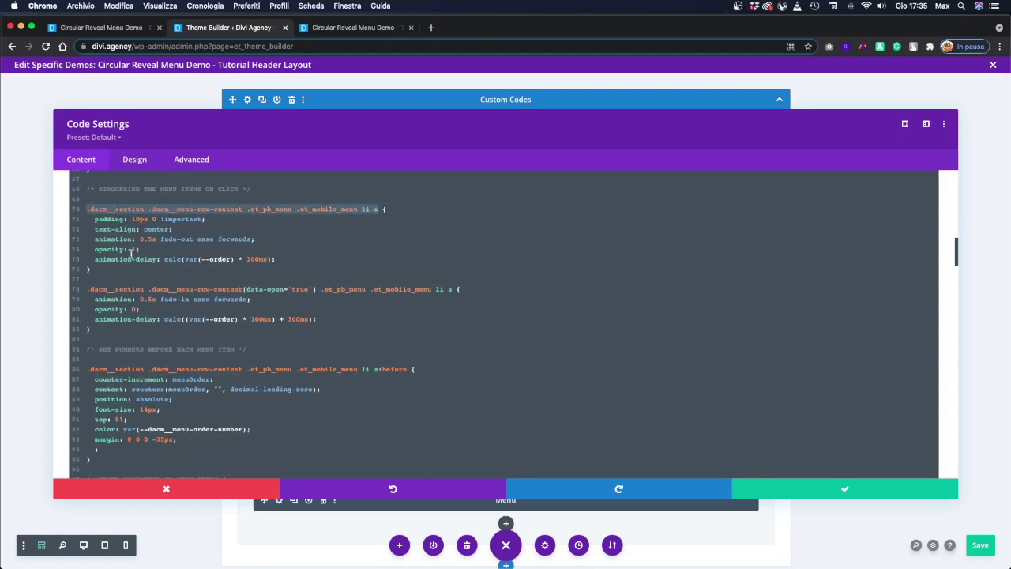
left_click_drag(93, 239, 161, 239)
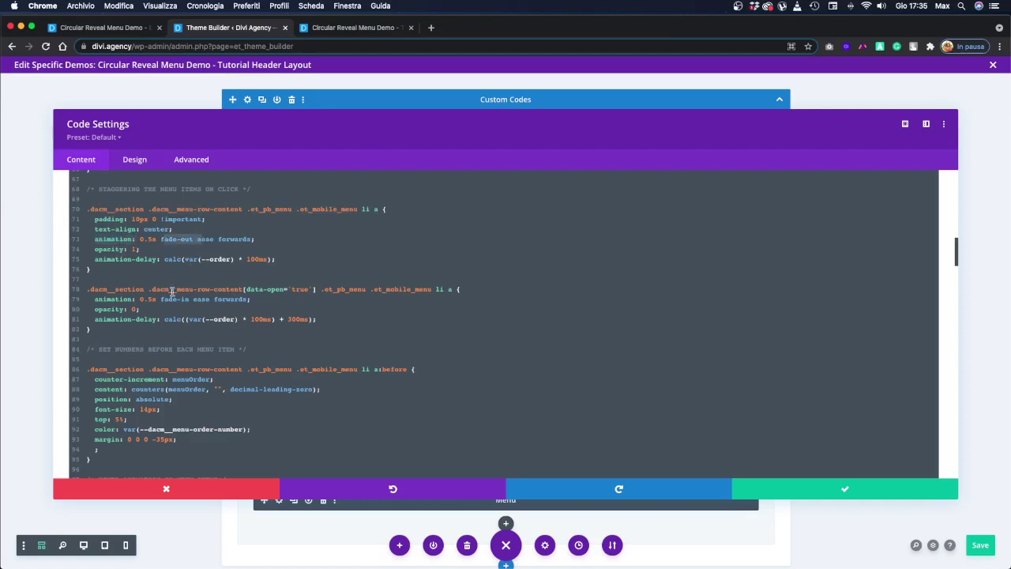
left_click_drag(162, 299, 185, 299)
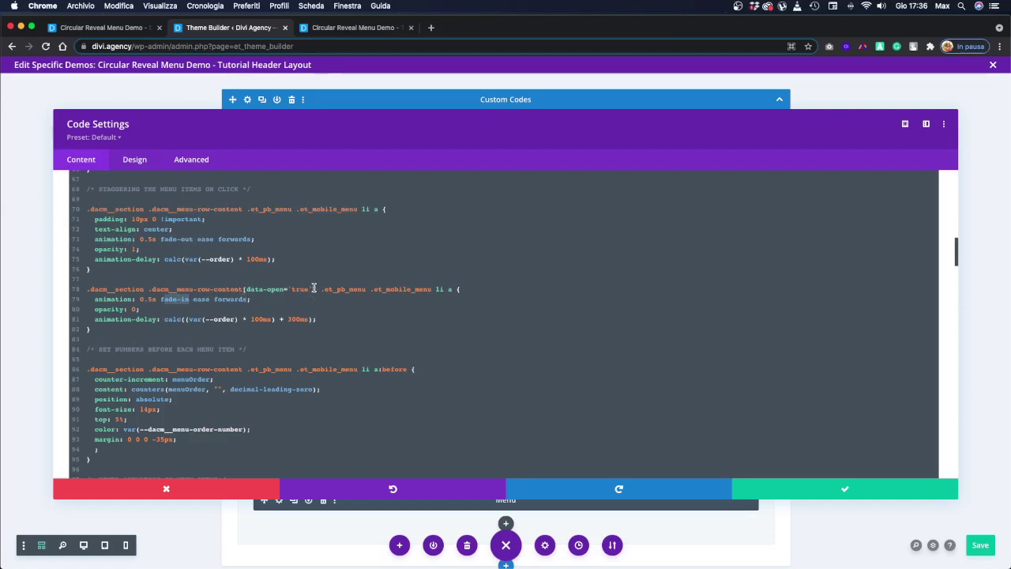
left_click(373, 28)
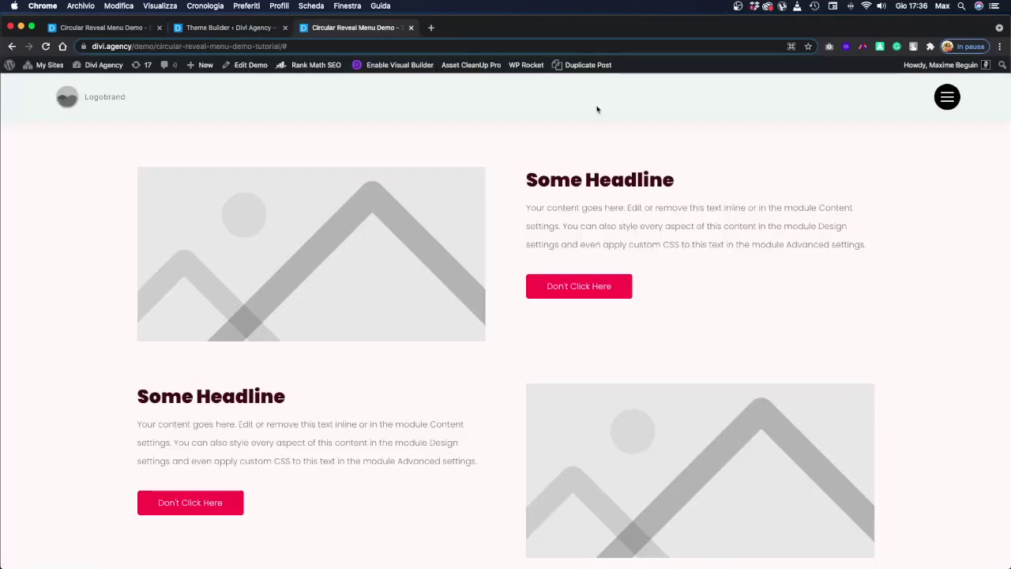
left_click(953, 98)
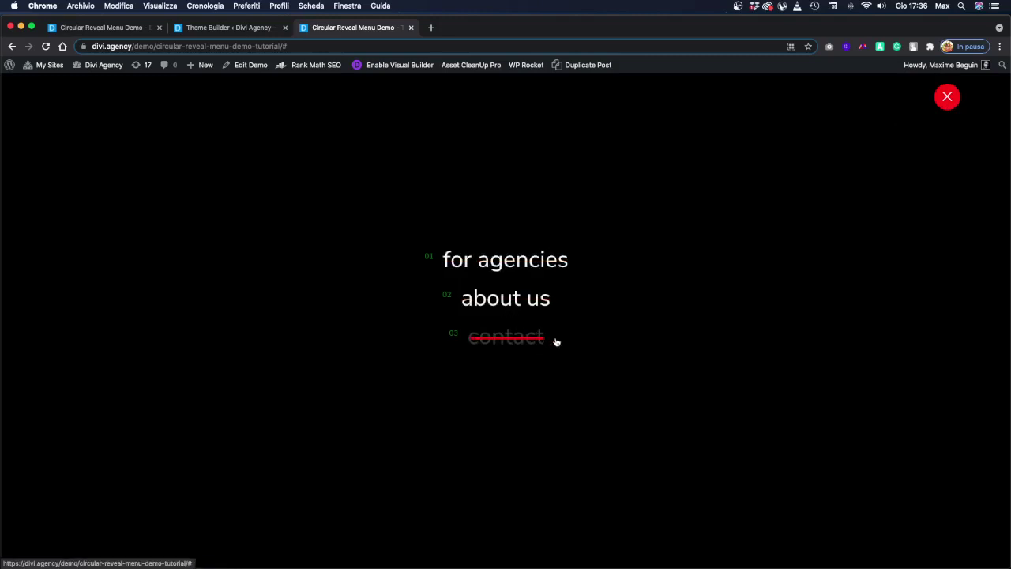
left_click(948, 96)
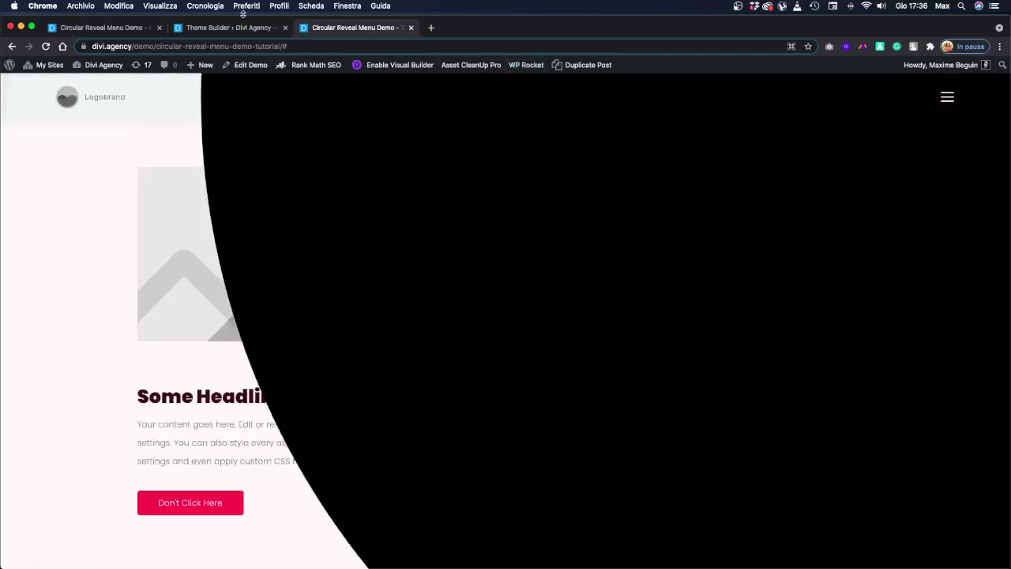
left_click(247, 32)
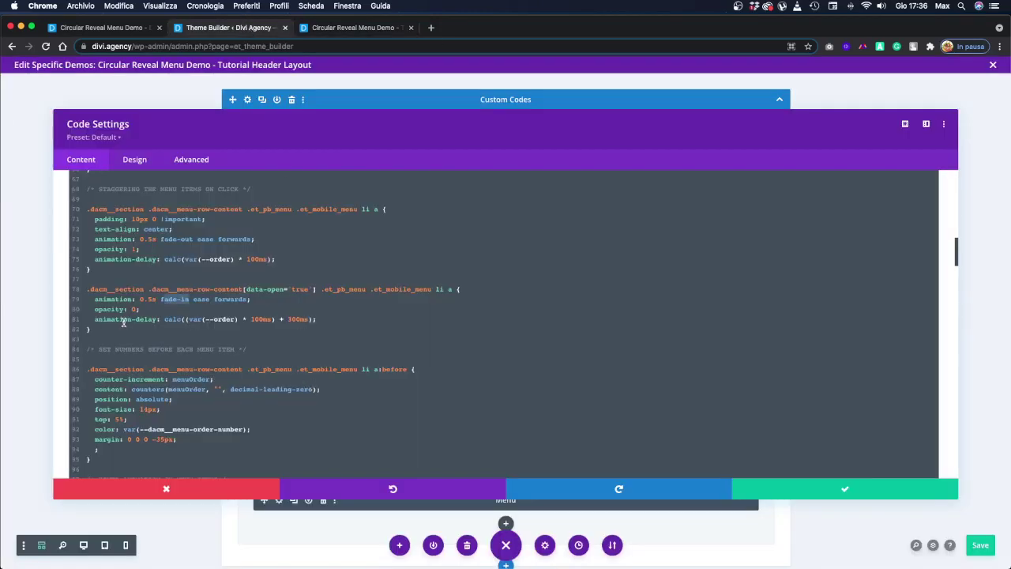
- Highlight --order and 100ms in line 81's animation-delay, then open the circular menu on the demo page
left_click(164, 320)
left_click_drag(234, 319, 206, 320)
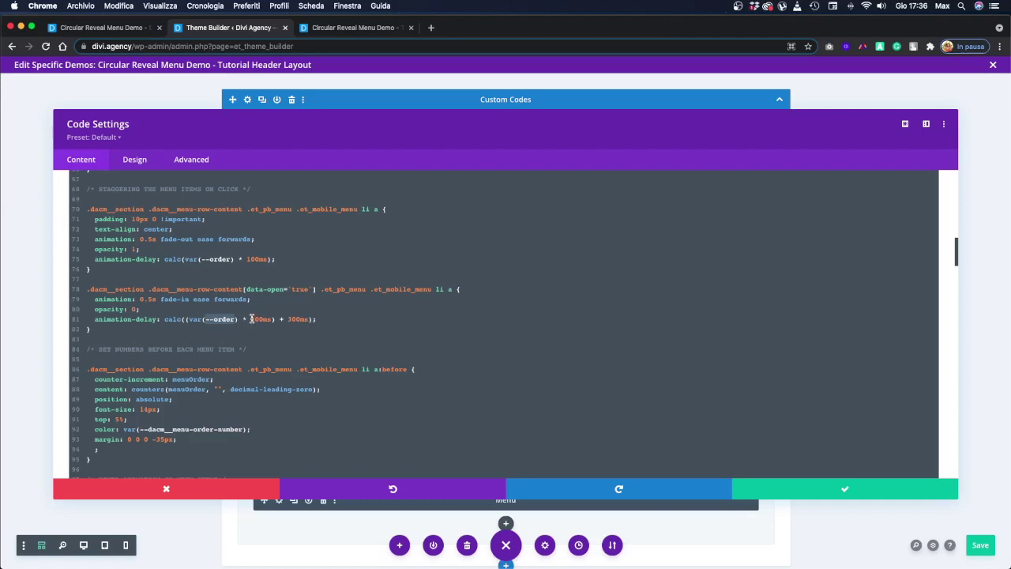
left_click_drag(252, 319, 269, 318)
left_click(362, 28)
left_click(942, 103)
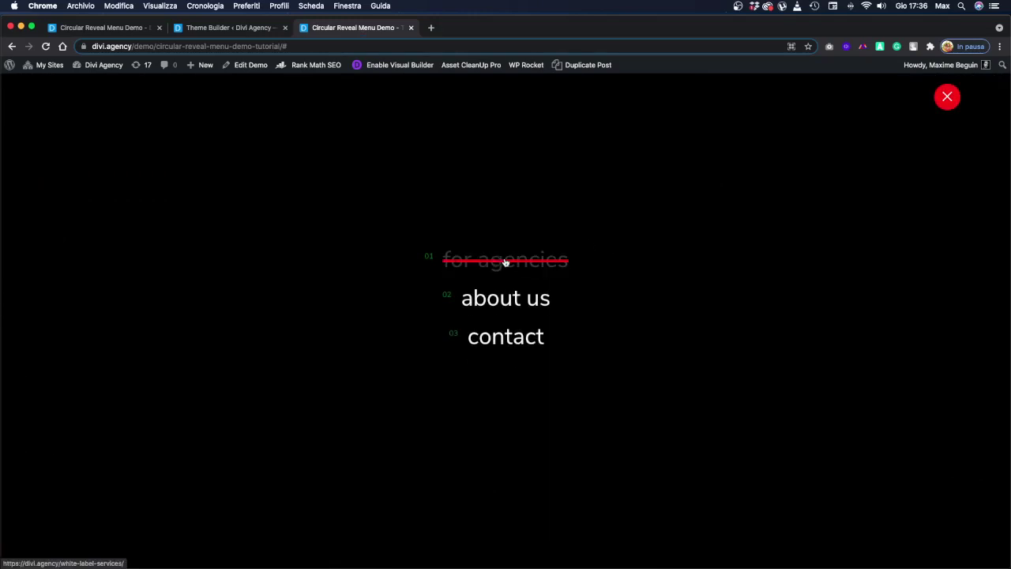
- Inspect the 'for agencies' link via Ispezione and expand the about us and contact list items
right_click(504, 262)
left_click(535, 346)
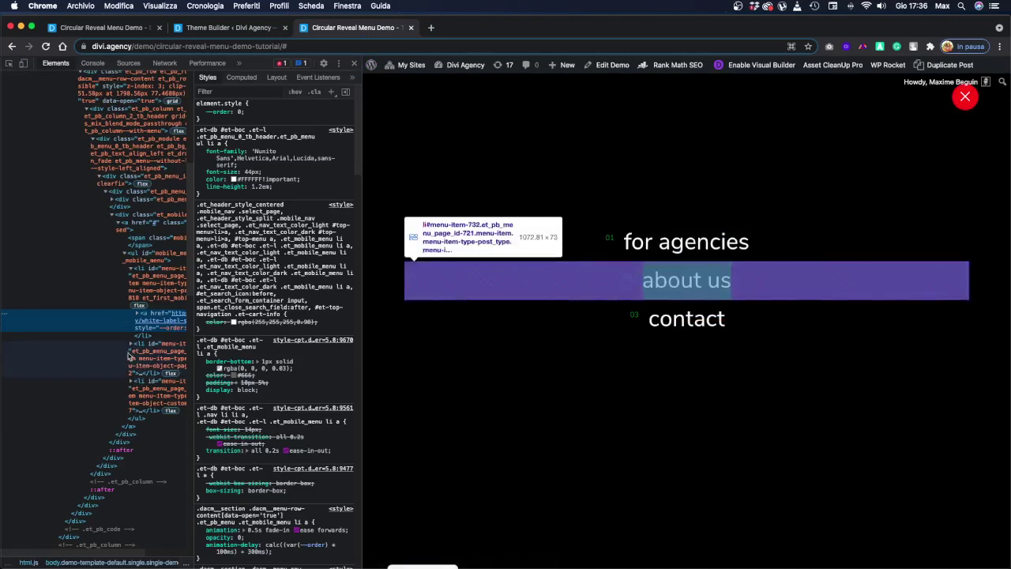
left_click(131, 344)
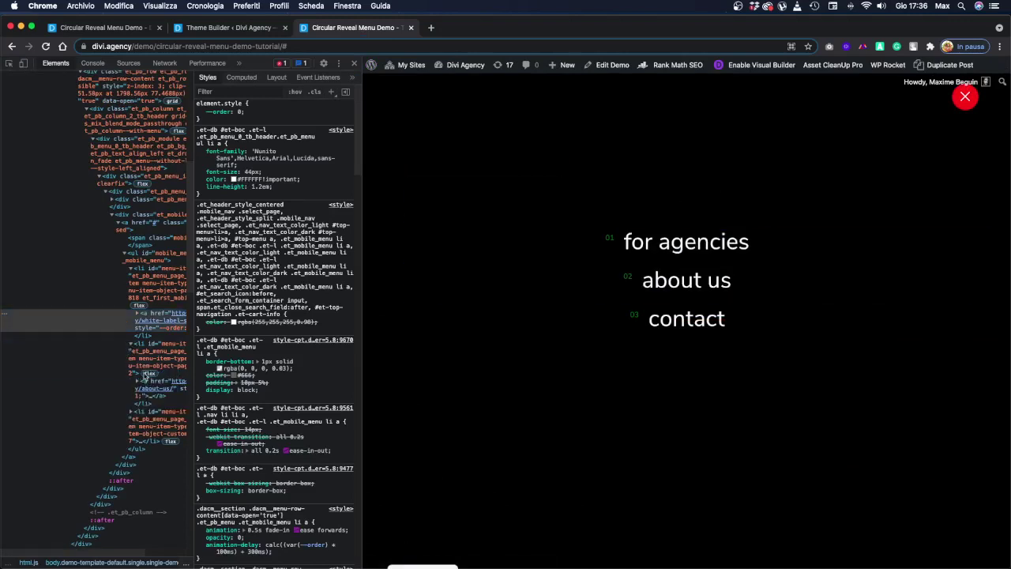
left_click(131, 412)
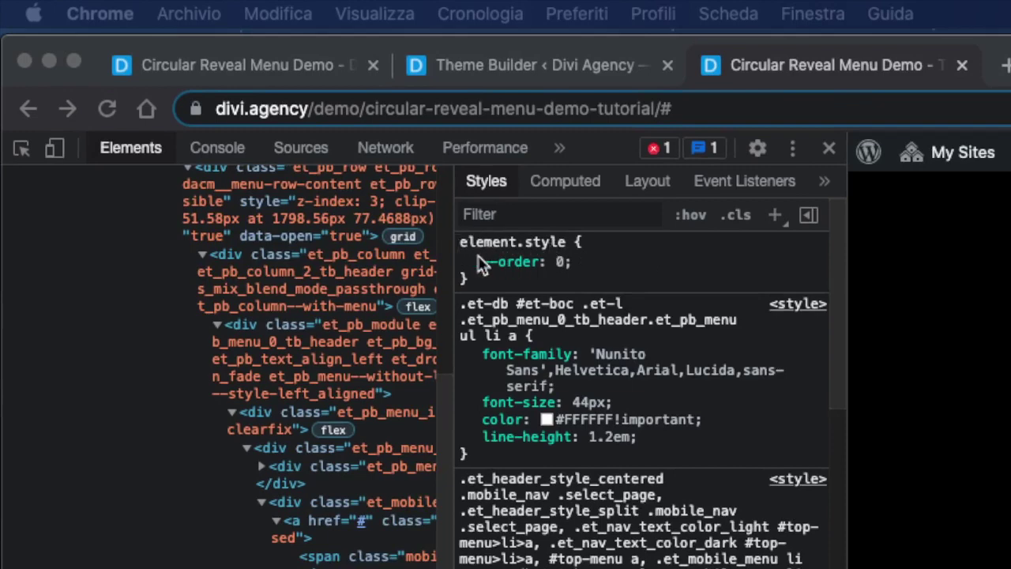
- Point out the 'for agencies' link's inline --order value of 0 in DevTools
left_click(483, 271)
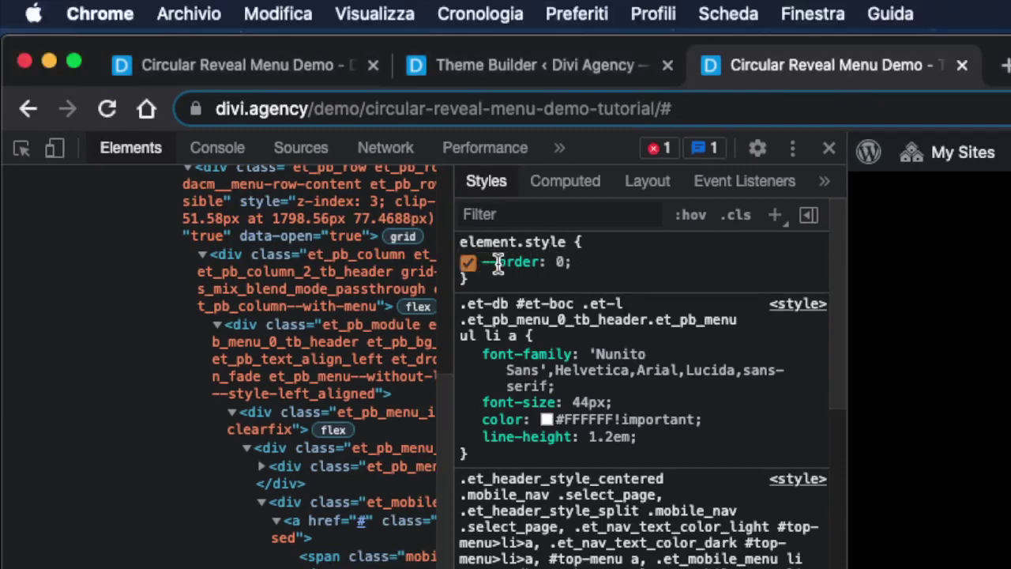
left_click(564, 267)
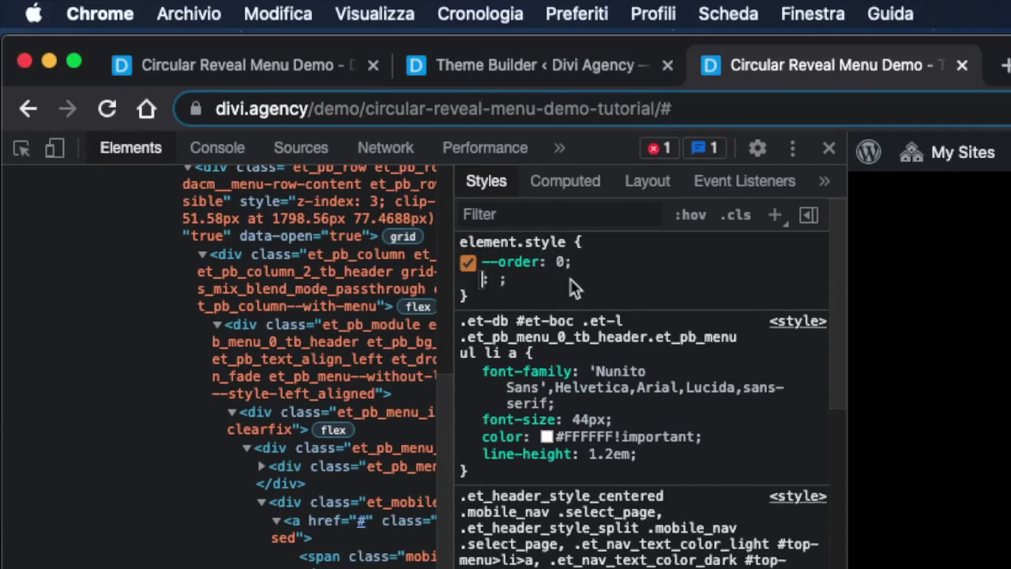
left_click(560, 262)
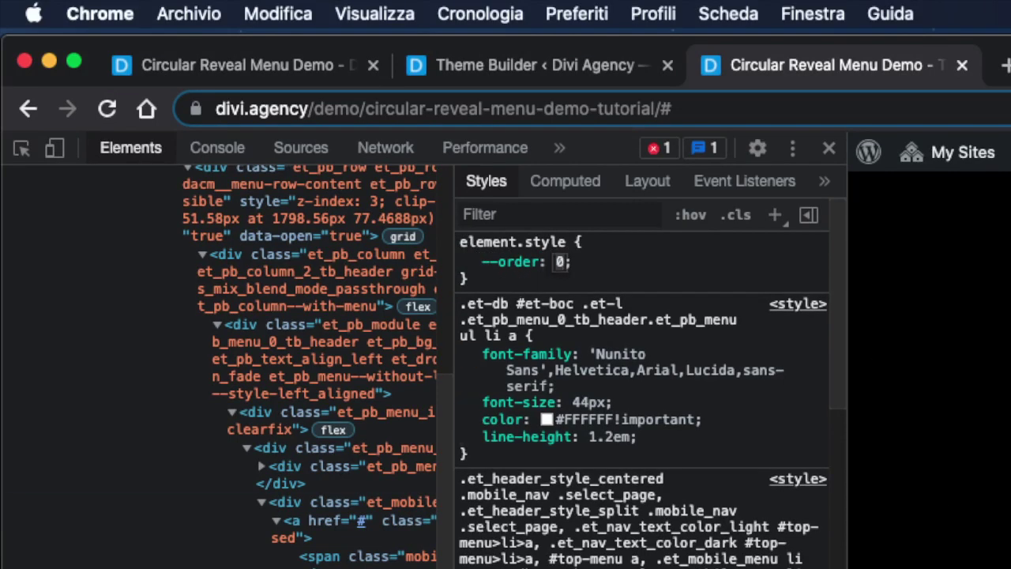
scroll(372, 441, "down", 10)
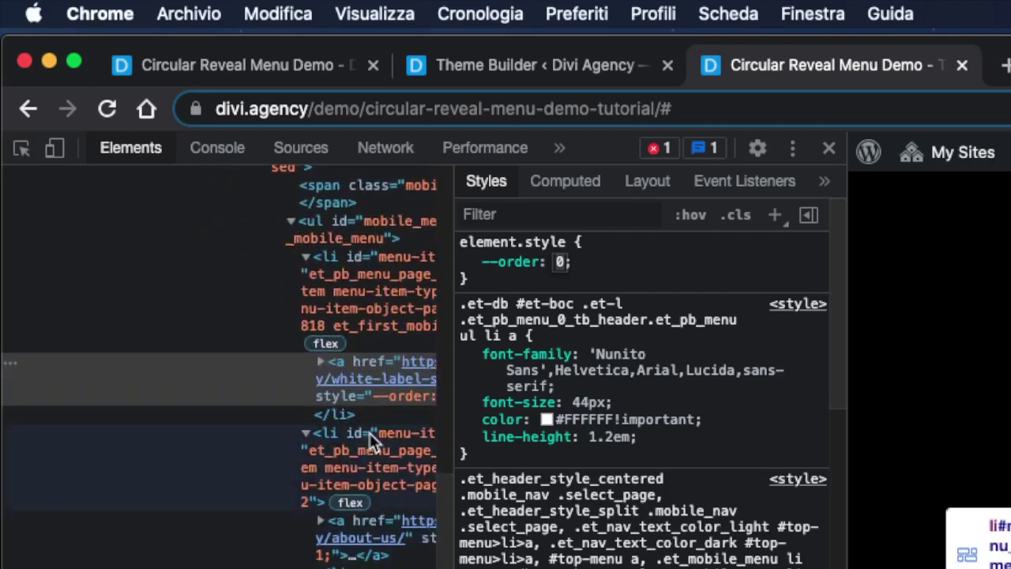
- Select a later menu link and bring up its inline --order: 2 value in element.style for editing
left_click(369, 433)
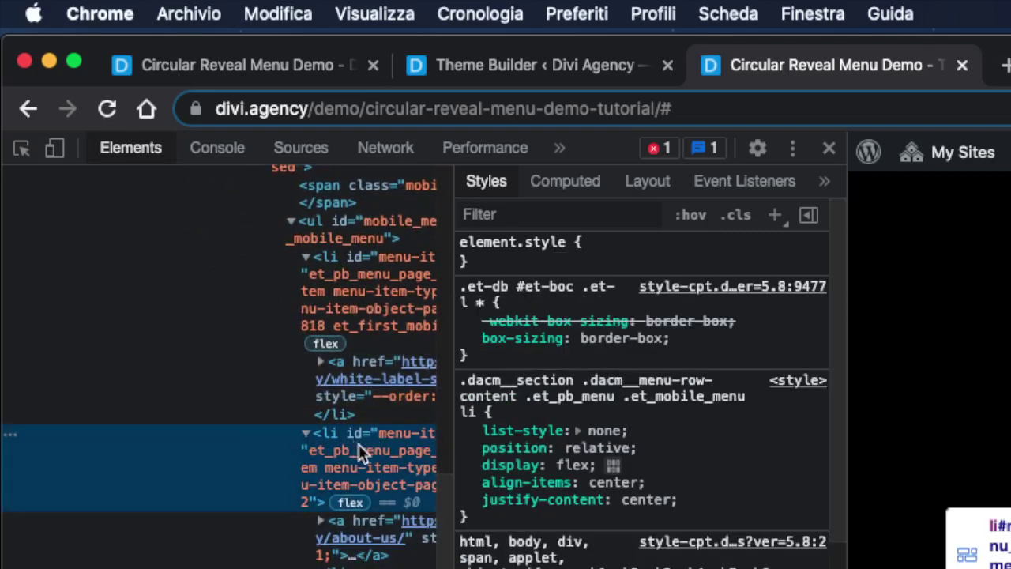
left_click(363, 526)
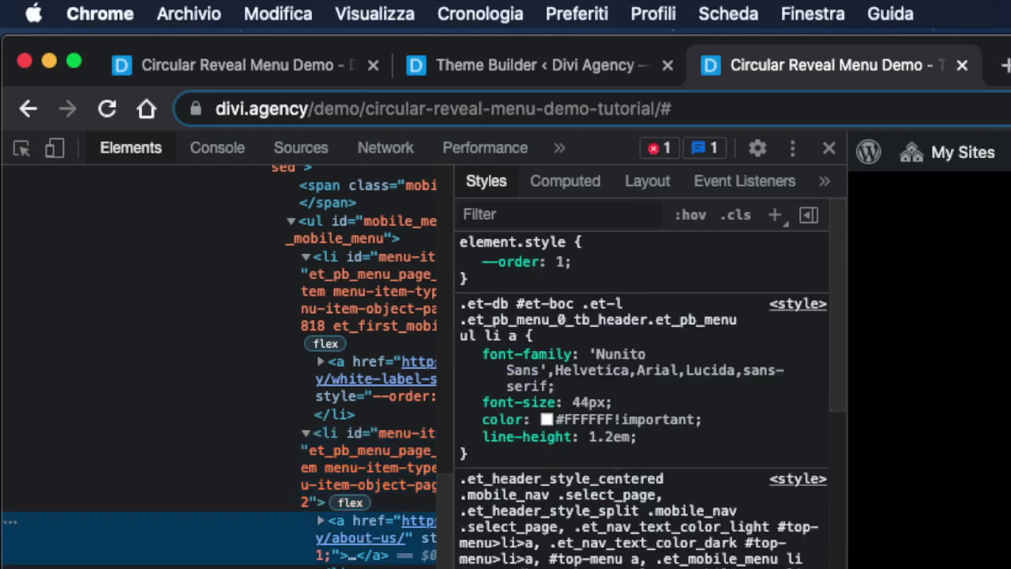
left_click(530, 262)
key("Escape")
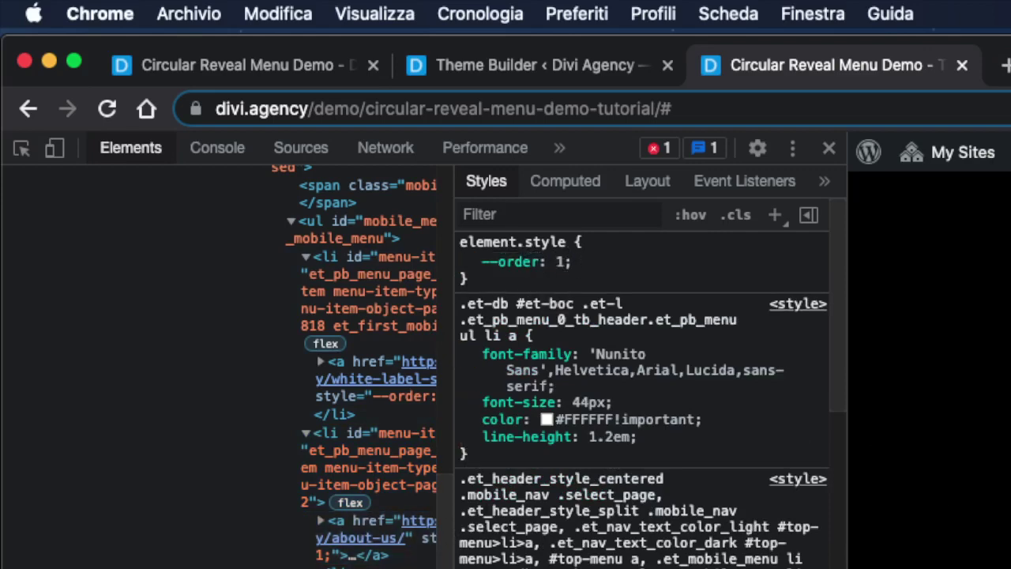
scroll(221, 364, "down", 5)
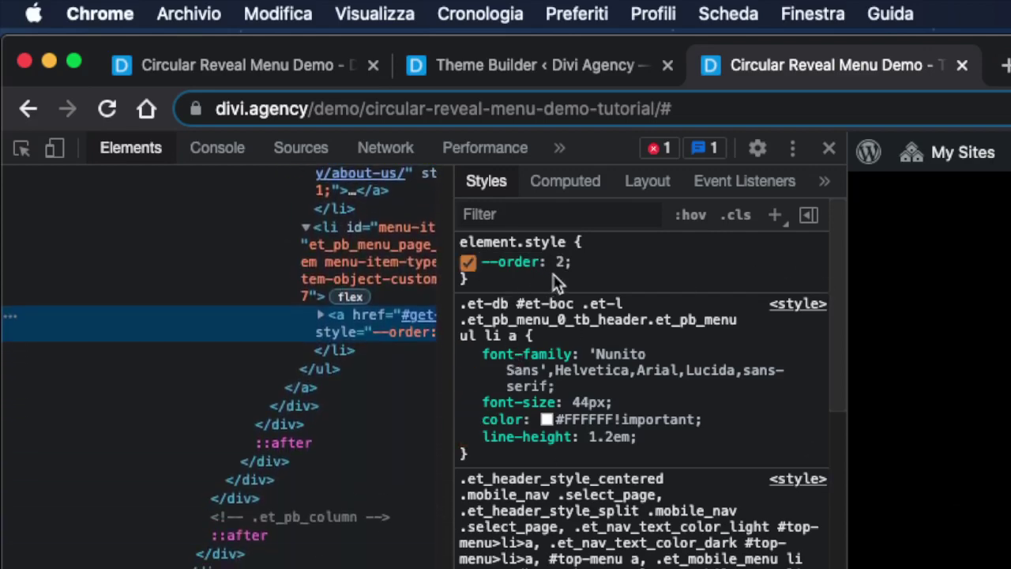
left_click(575, 258)
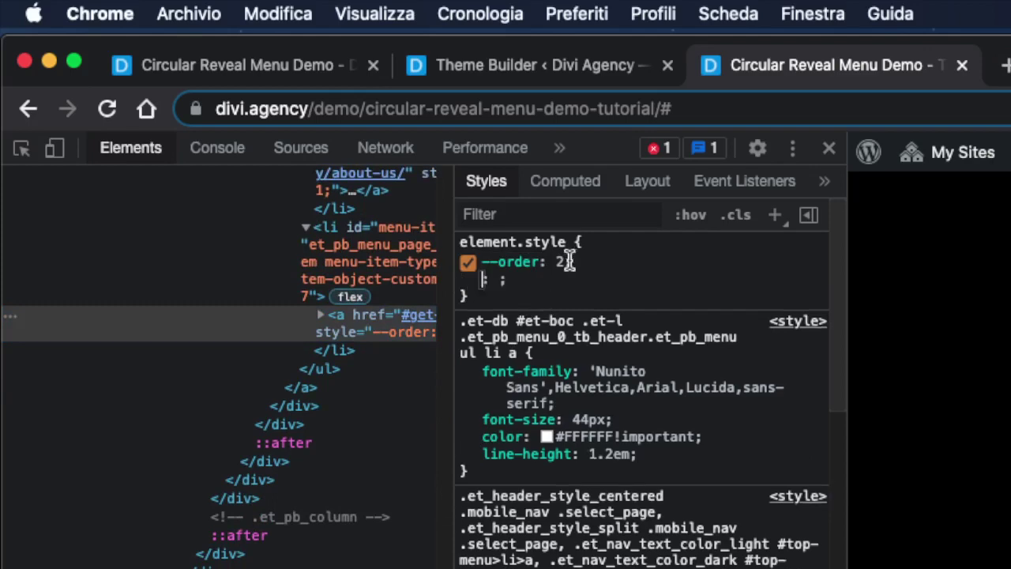
left_click(558, 262)
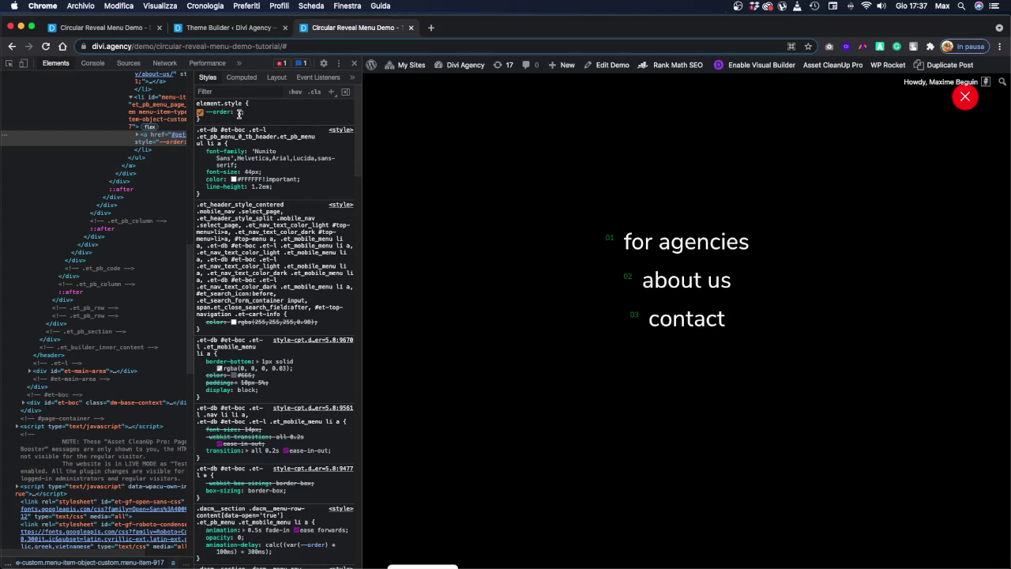
- Highlight the var(--order) and 100ms animation-delay calc on lines 81 and 75, then save and close
left_click(264, 28)
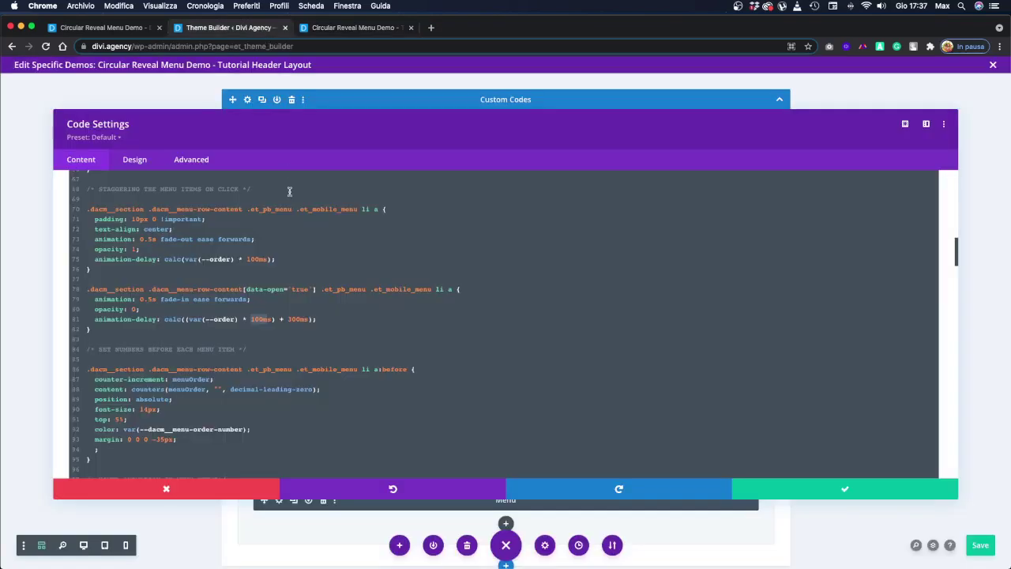
left_click_drag(238, 319, 189, 319)
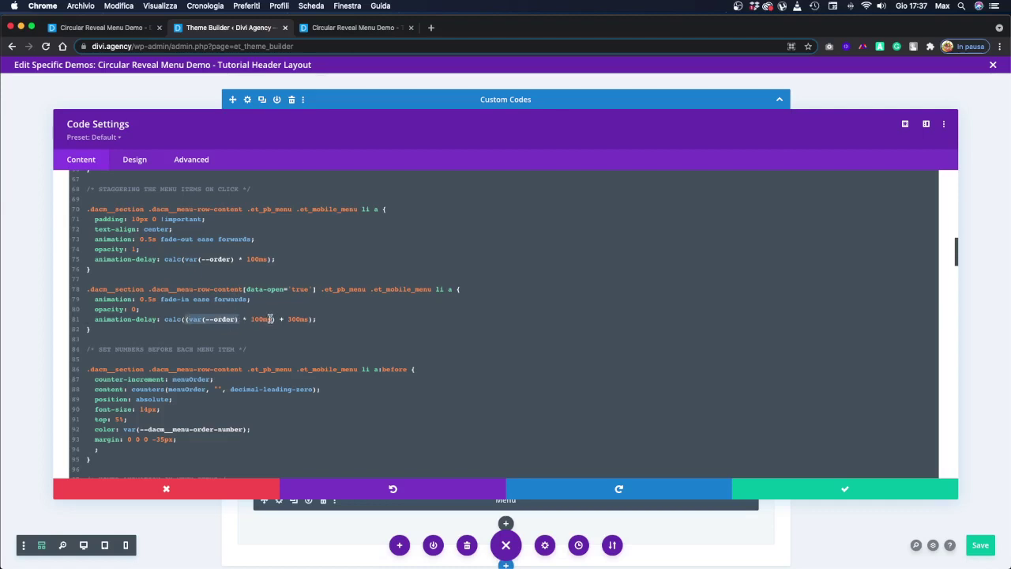
left_click_drag(272, 319, 254, 320)
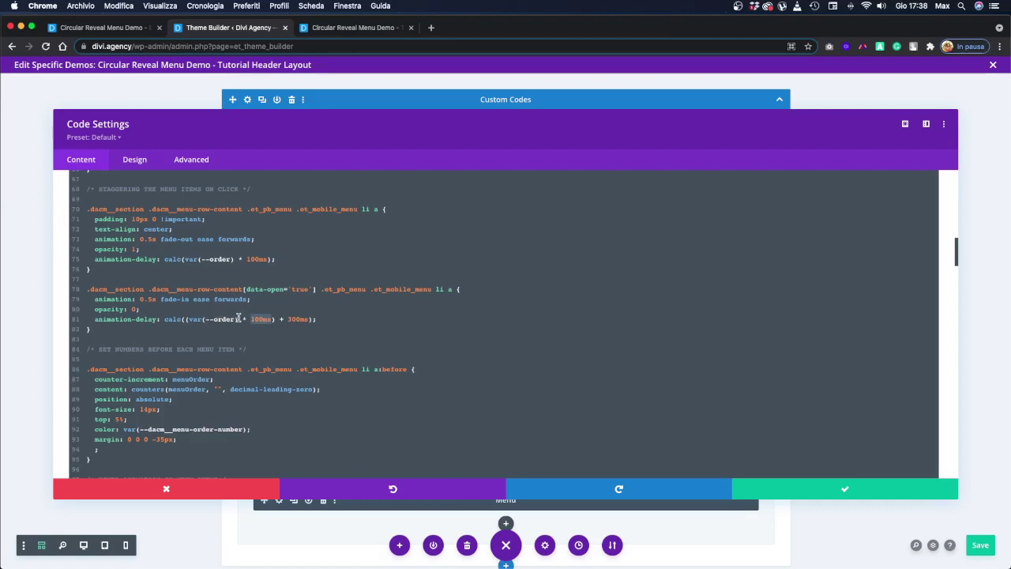
left_click_drag(239, 319, 186, 318)
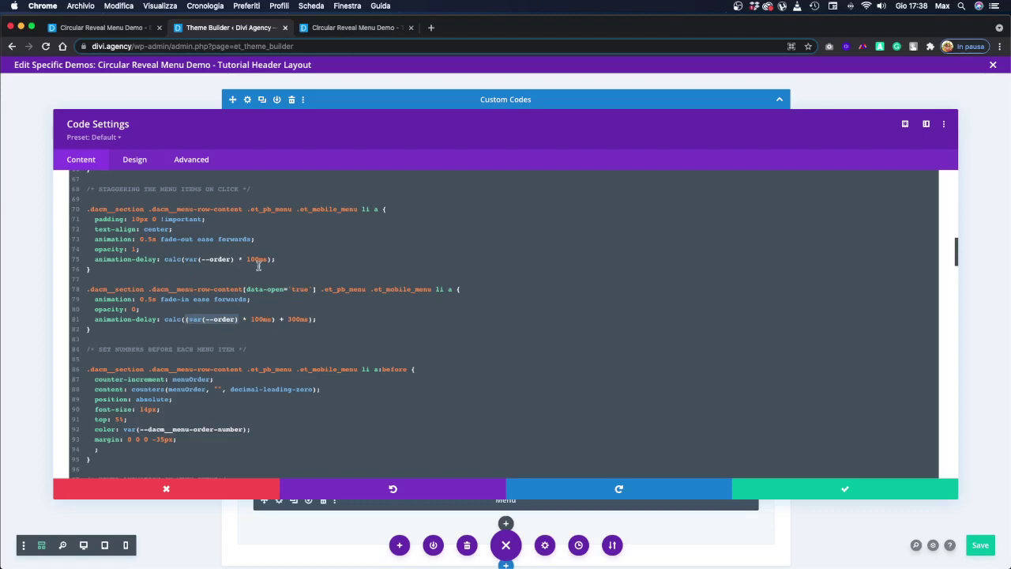
left_click_drag(272, 259, 181, 260)
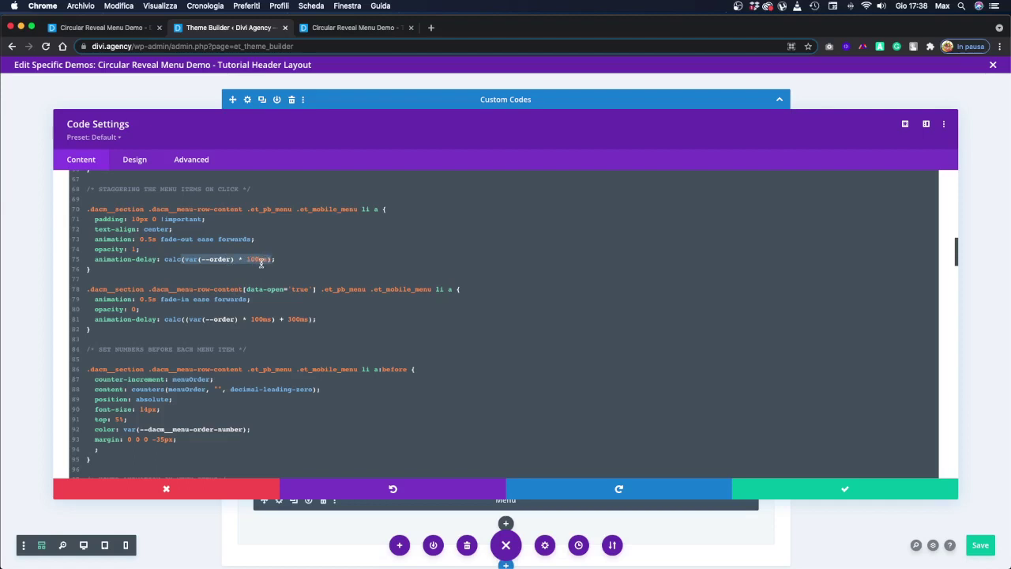
left_click(274, 258)
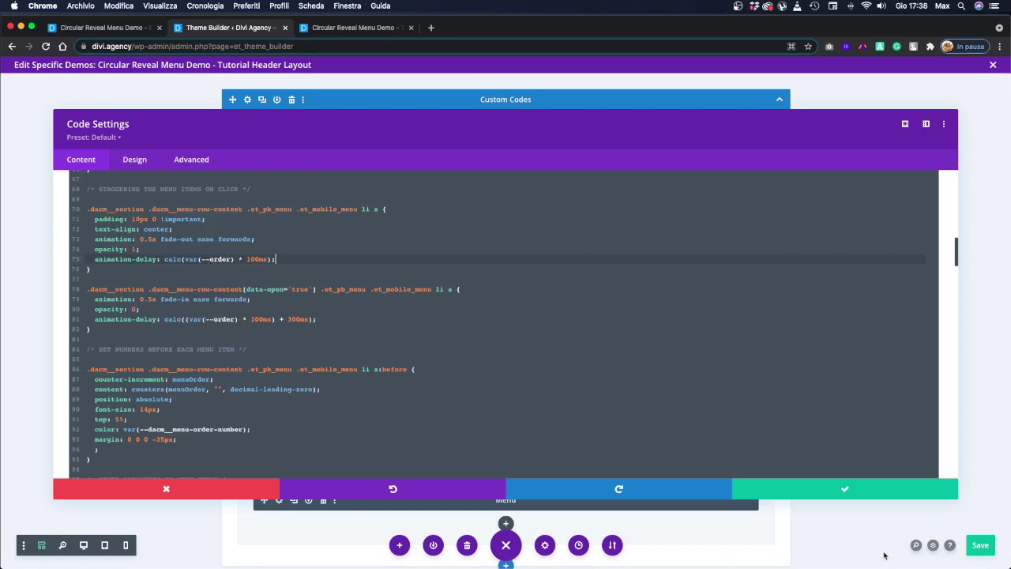
left_click(822, 492)
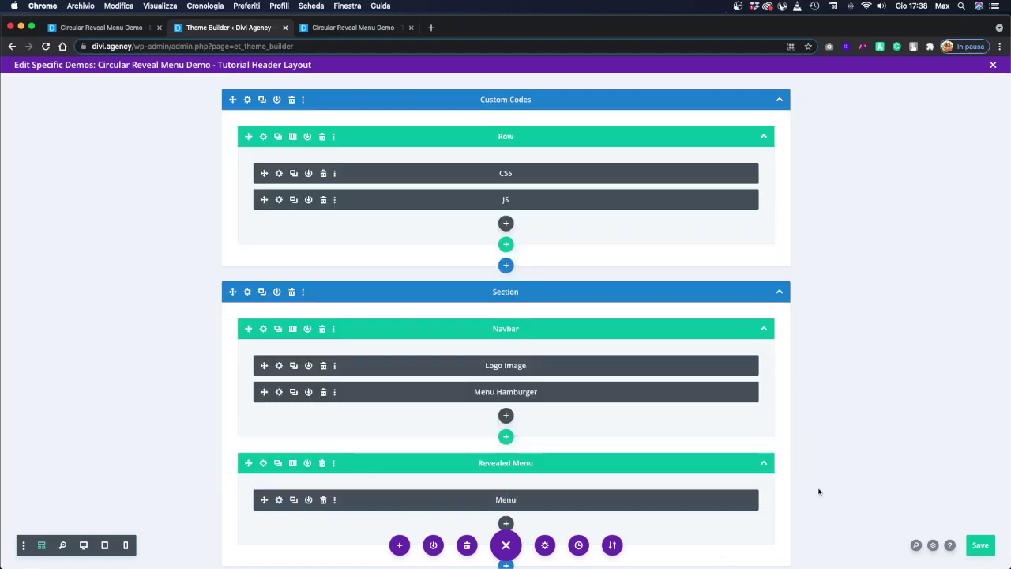
- Open the JS code module's settings to show its script
left_click(279, 200)
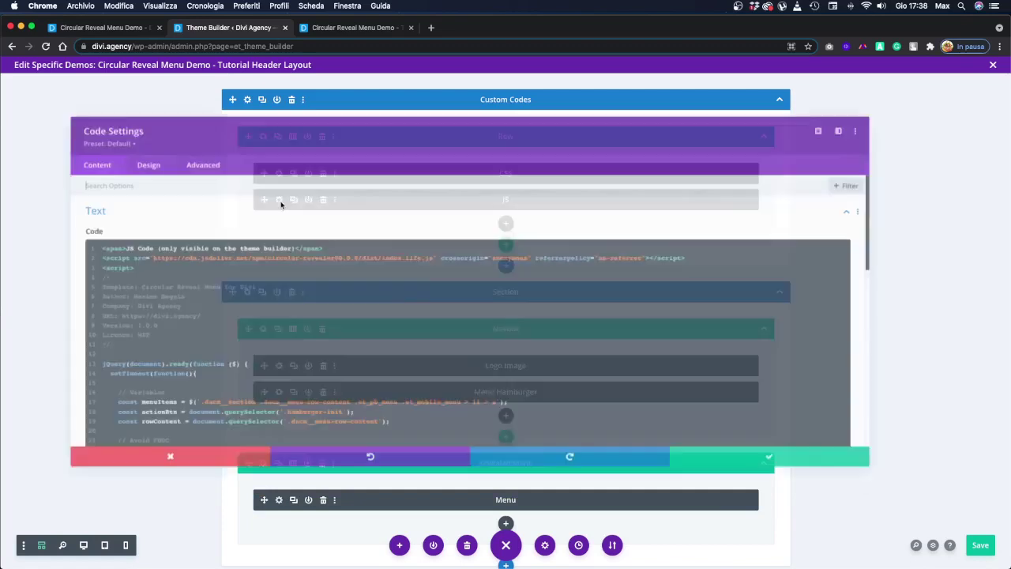
scroll(352, 312, "down", 5)
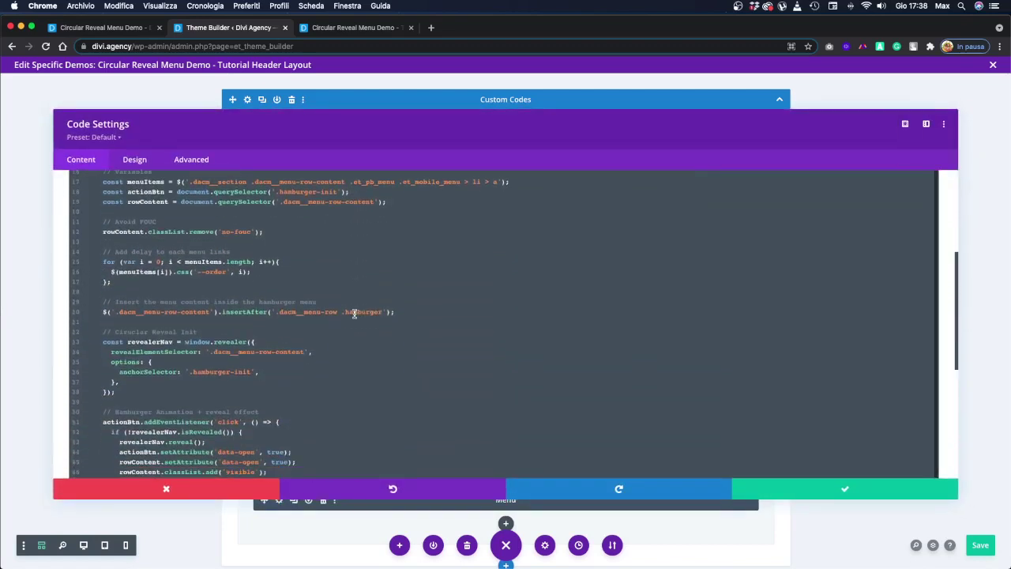
scroll(139, 265, "up", 1)
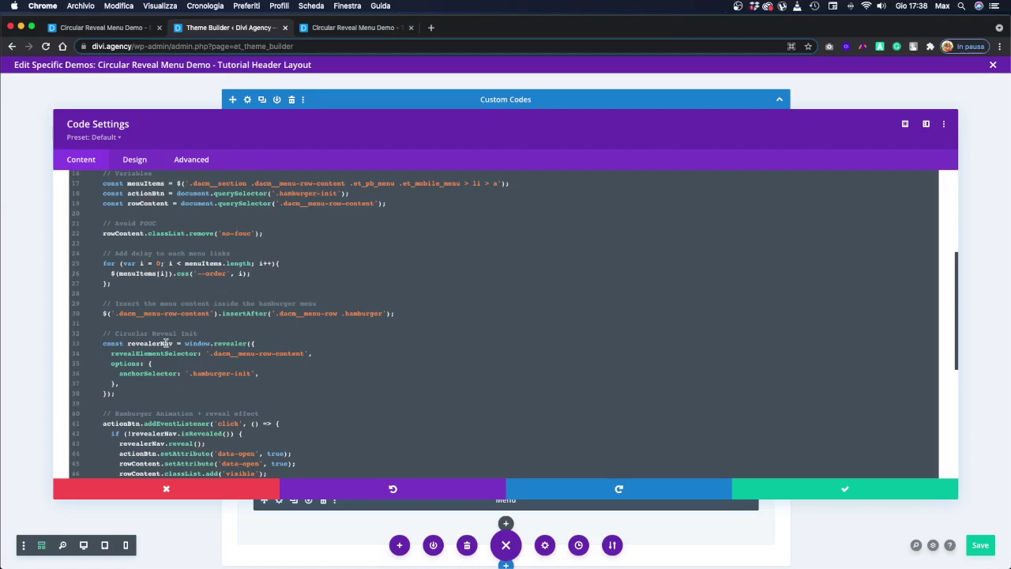
- Highlight the lines 25–27 for loop that gives each menuItems link its --order value
left_click_drag(187, 265, 223, 263)
left_click_drag(198, 273, 226, 272)
left_click(242, 273)
left_click_drag(258, 264, 270, 262)
double_click(159, 263)
left_click_drag(109, 283, 84, 263)
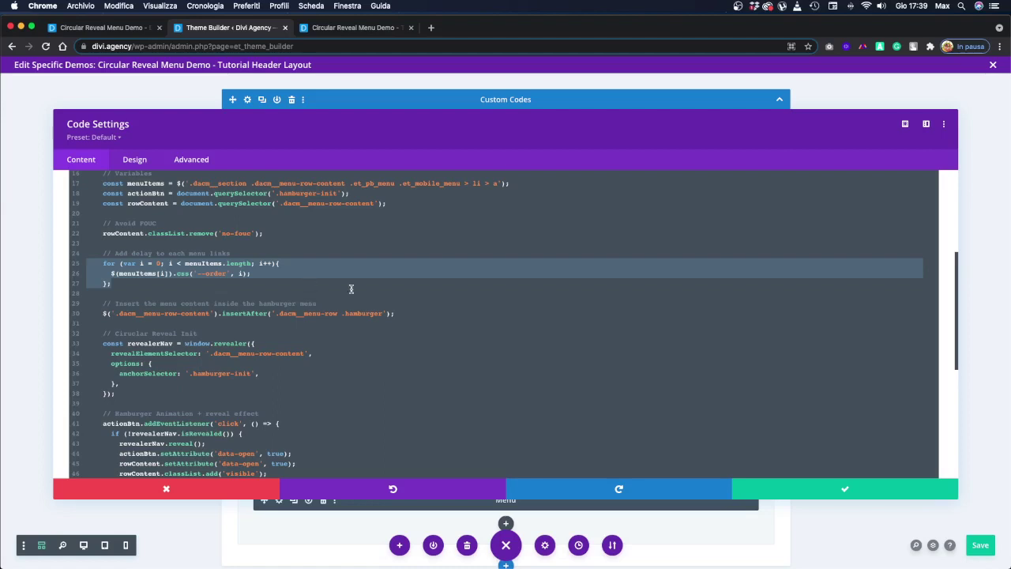
scroll(349, 364, "up", 1)
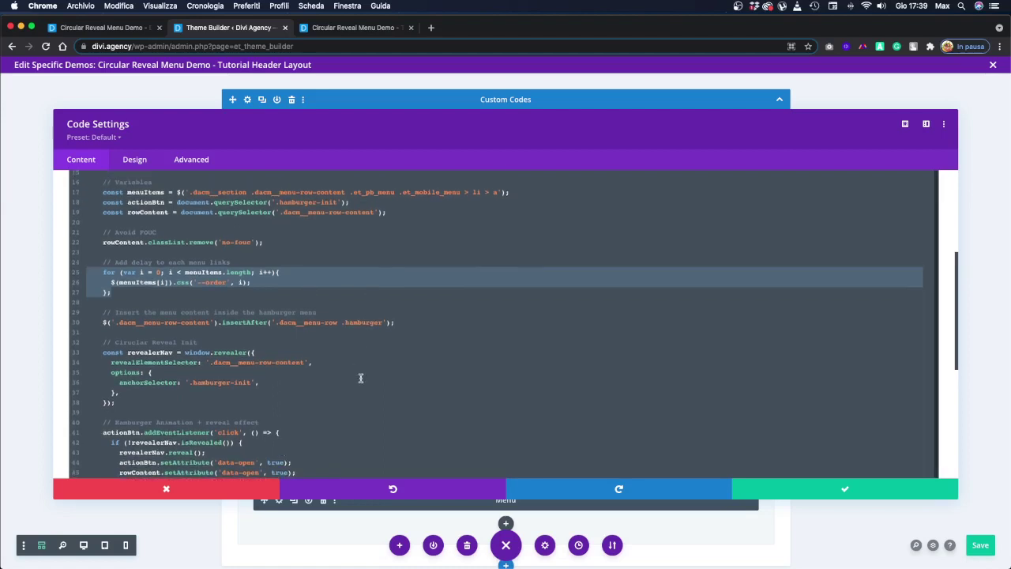
scroll(360, 377, "up", 6)
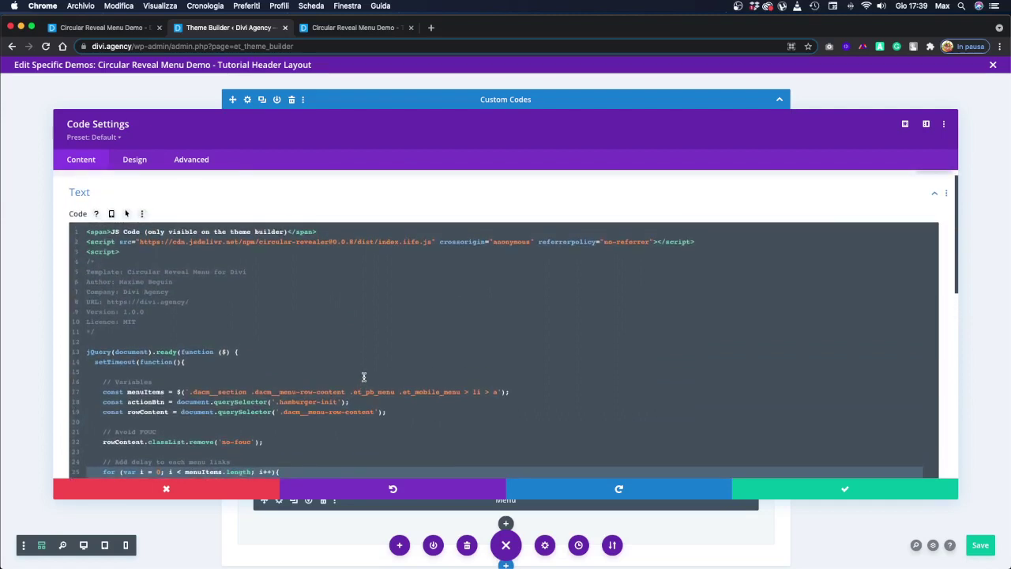
left_click(710, 241)
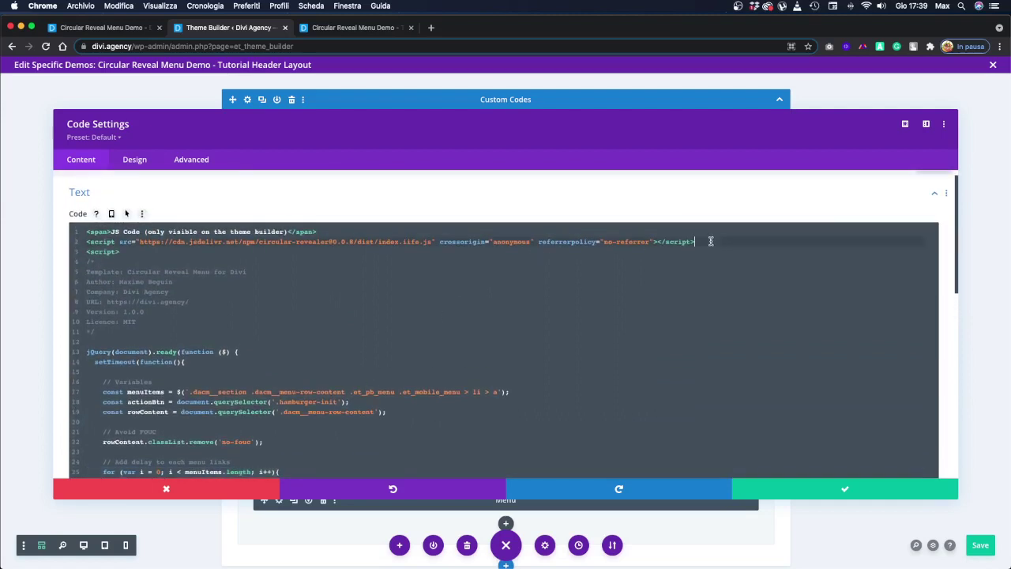
left_click_drag(711, 241, 85, 243)
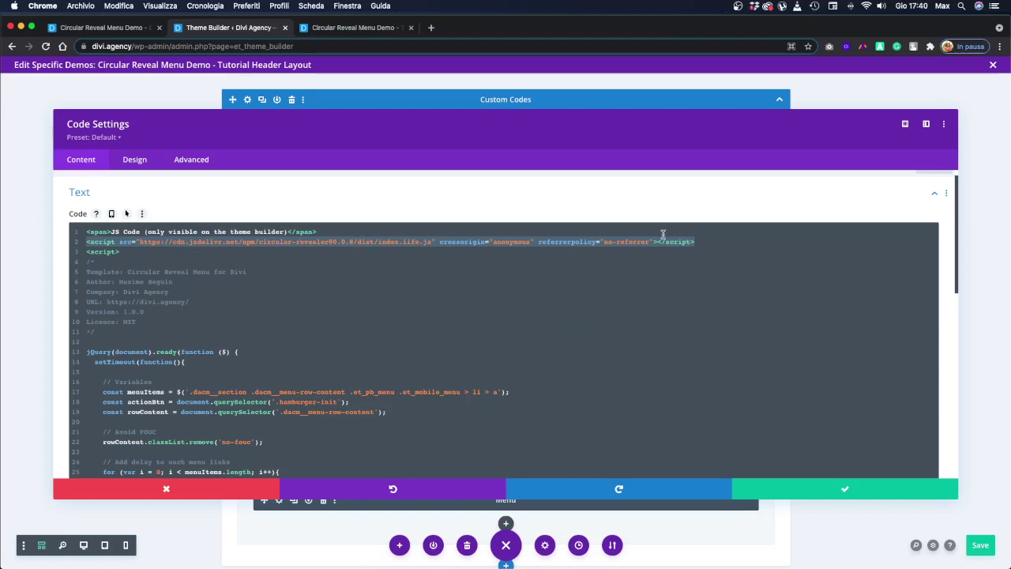
scroll(566, 285, "down", 3)
scroll(566, 286, "down", 6)
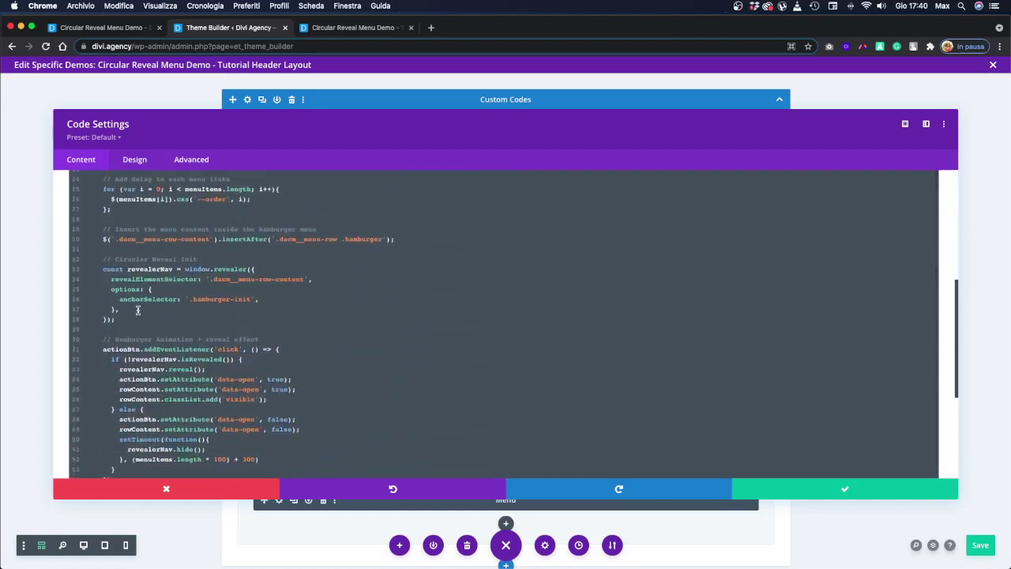
left_click_drag(123, 321, 49, 264)
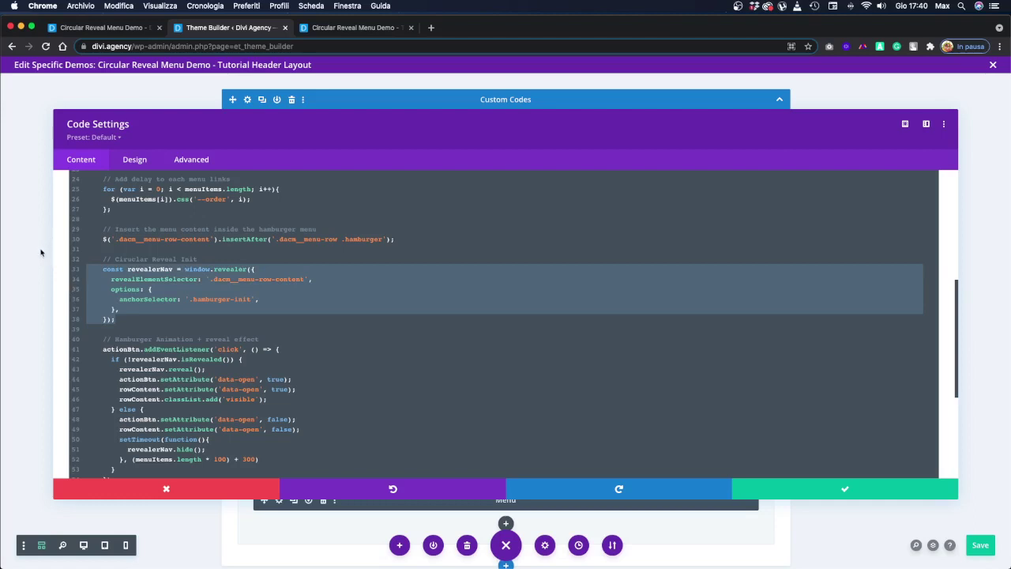
left_click(184, 279)
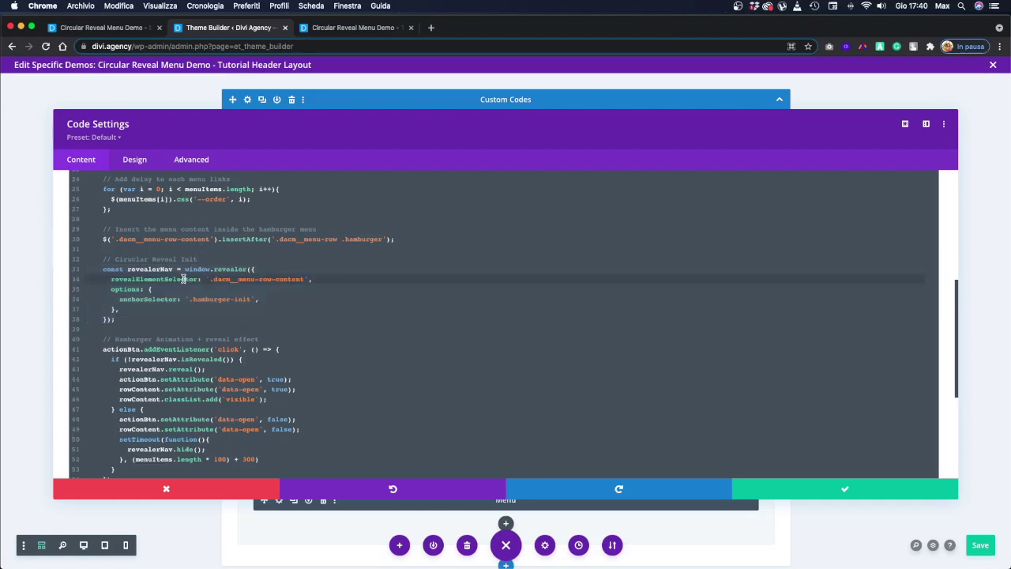
key("Left")
key("Left")
key("Left")
key("Left")
key("Left")
key("Left")
key("Left")
key("Left")
key("Left")
key("Left")
key("Left")
key("Left")
key("Left")
key("Left")
key("Left")
key("Left")
key("Left")
key("Left")
key("shift+Right")
key("shift+Right")
key("shift+Right")
key("shift+Right")
key("shift+Right")
key("shift+Right")
key("shift+Right")
key("shift+Right")
key("shift+Right")
key("shift+Right")
key("shift+Right")
key("shift+Right")
key("shift+Right")
key("shift+Right")
key("shift+Right")
key("shift+Right")
key("shift+Right")
key("shift+Right")
key("shift+Right")
key("shift+Right")
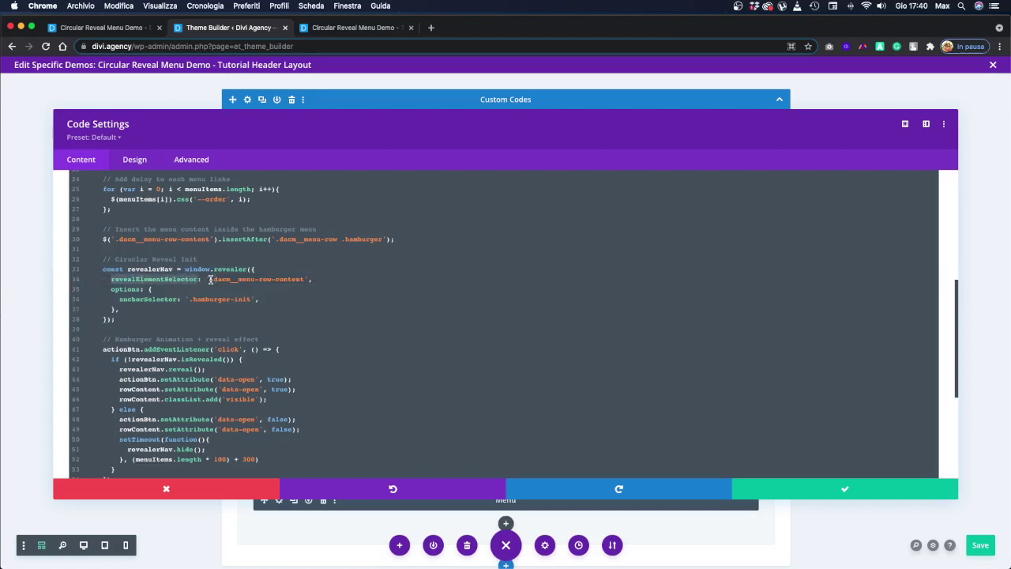
left_click(211, 279)
left_click_drag(211, 279, 304, 279)
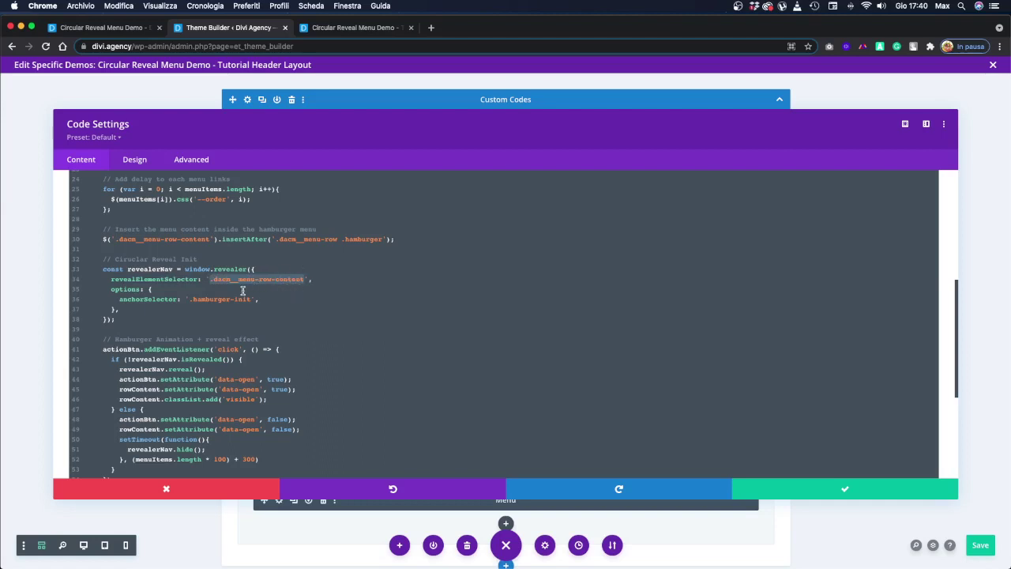
left_click_drag(116, 300, 178, 299)
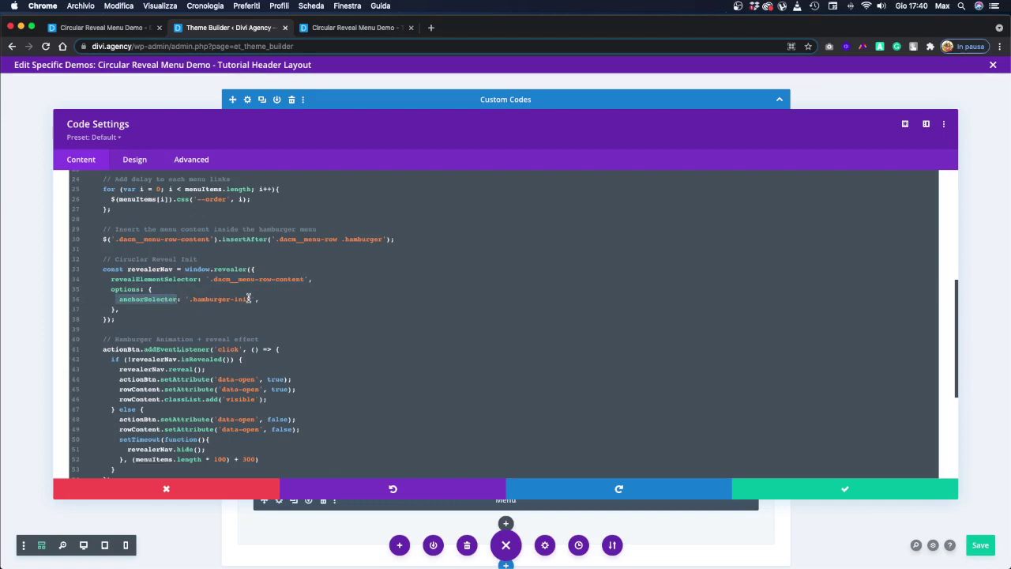
left_click_drag(250, 299, 189, 299)
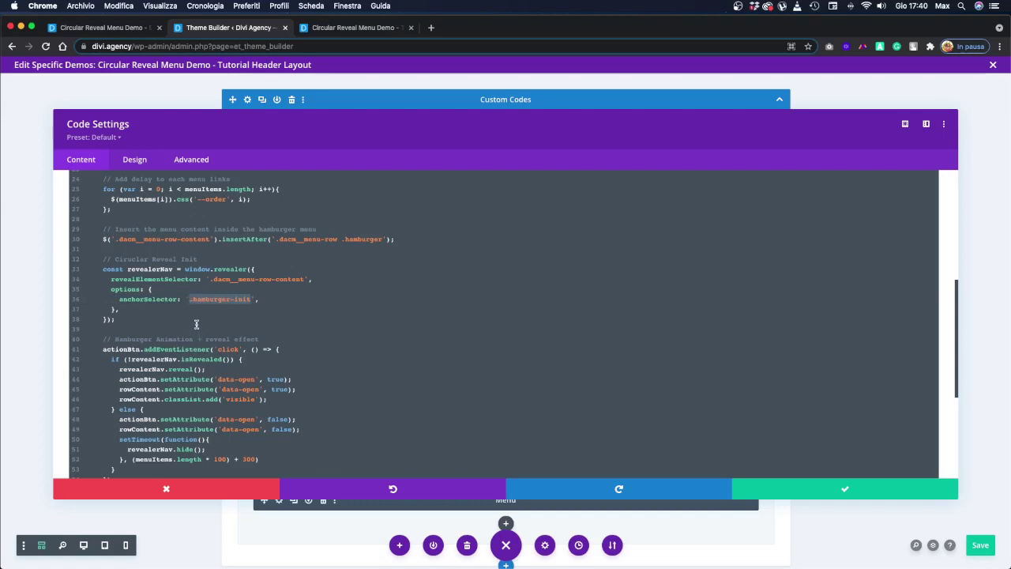
left_click_drag(115, 319, 76, 261)
scroll(186, 324, "down", 3)
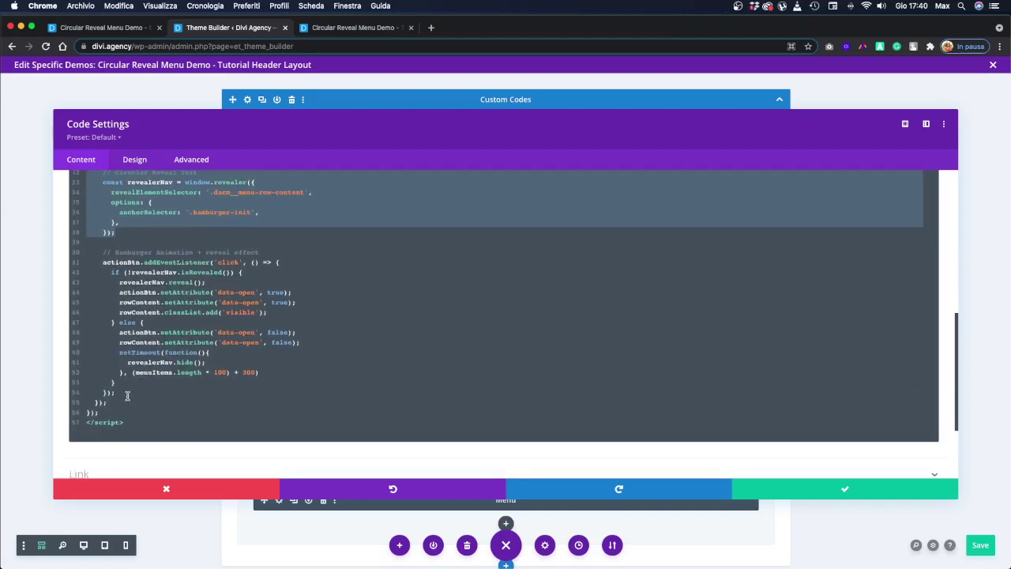
left_click_drag(127, 395, 60, 255)
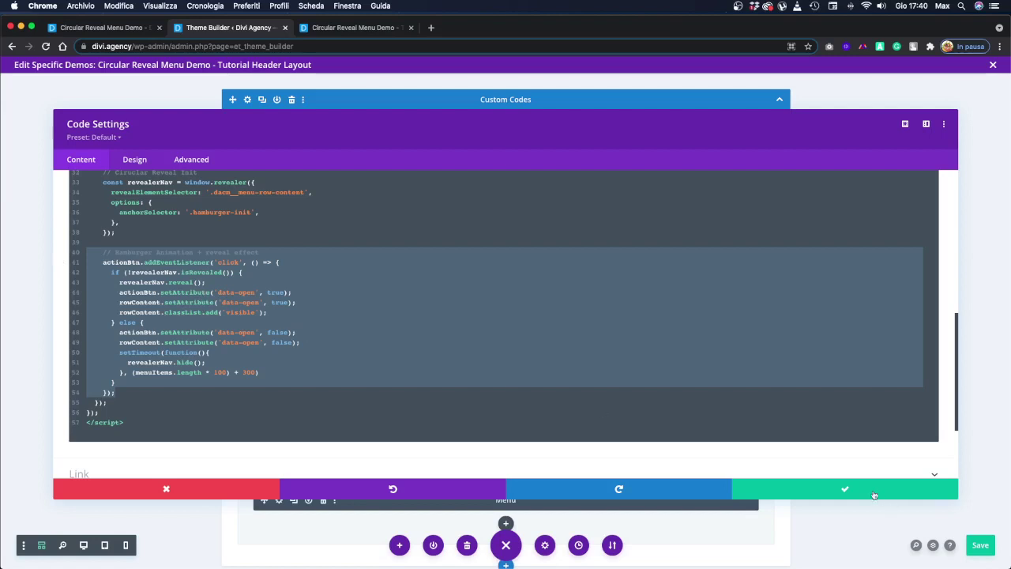
left_click(831, 493)
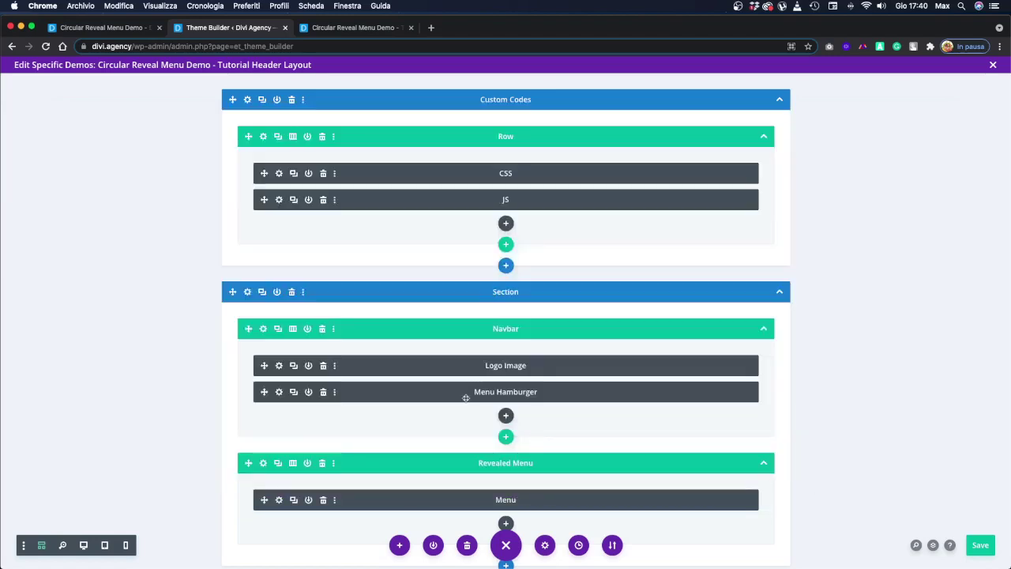
- Open the CSS module's code settings and scroll to the menu-numbering rules
left_click(279, 173)
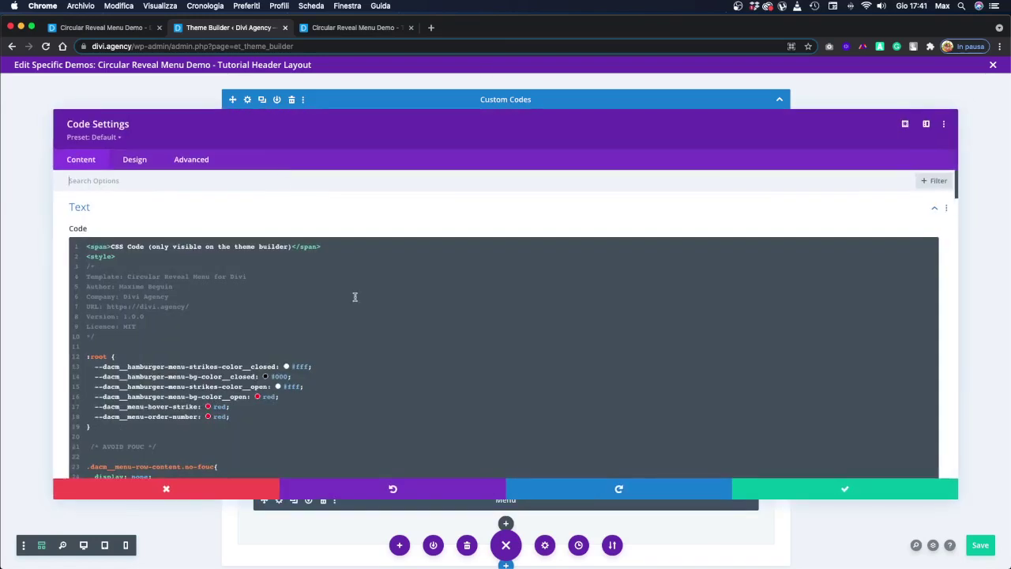
scroll(457, 384, "down", 15)
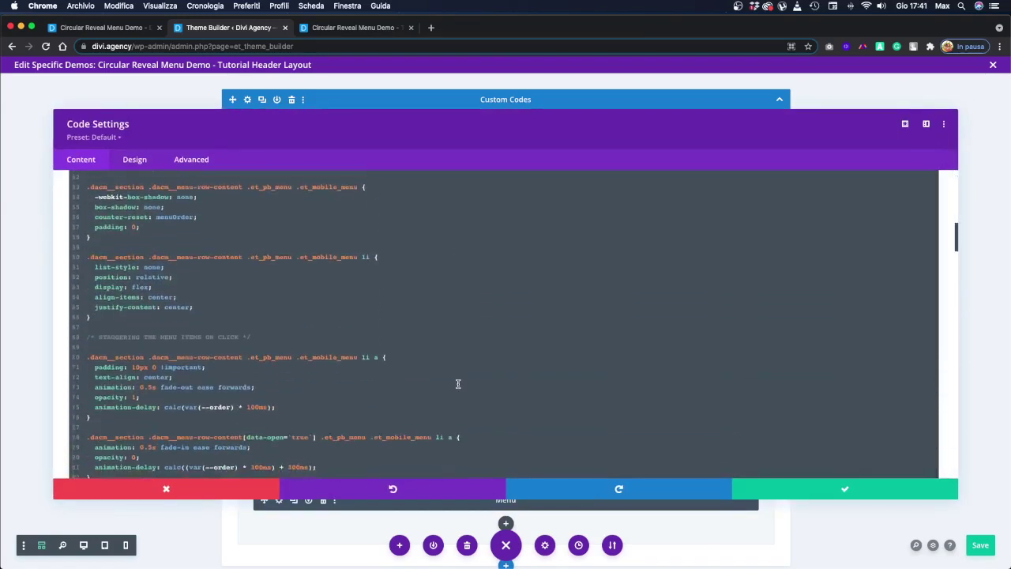
scroll(458, 384, "down", 3)
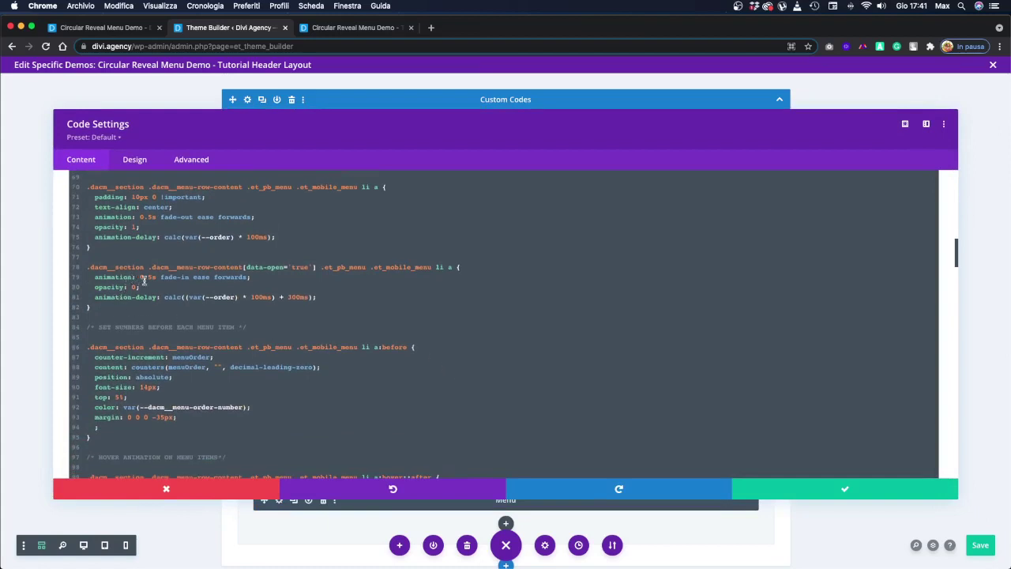
scroll(152, 280, "down", 5)
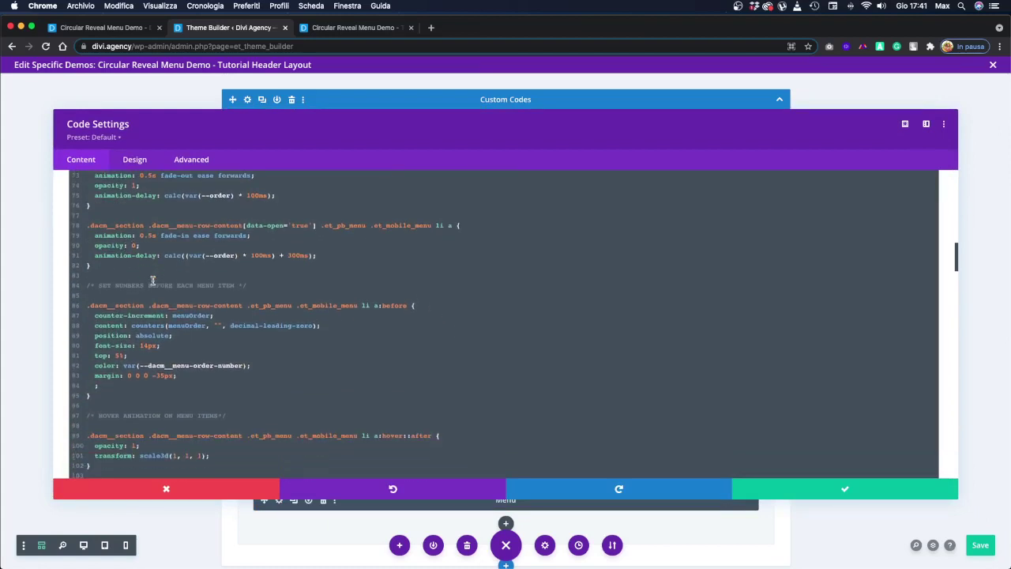
scroll(152, 281, "down", 1)
scroll(158, 278, "up", 2)
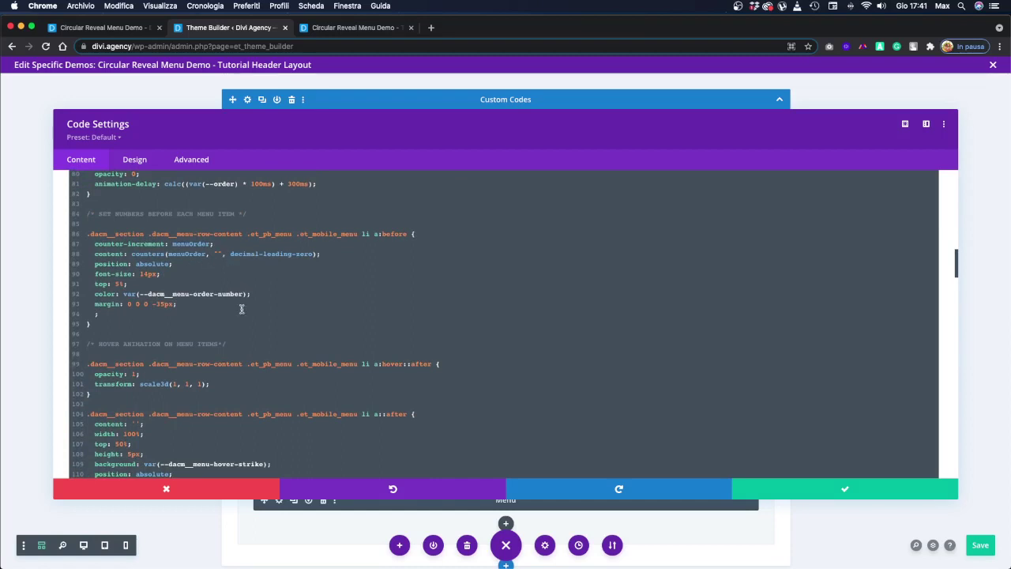
- Highlight the numbering rule's counters function and ::before selector, then view the 01–03 demo
left_click(89, 214)
left_click_drag(124, 276, 126, 322)
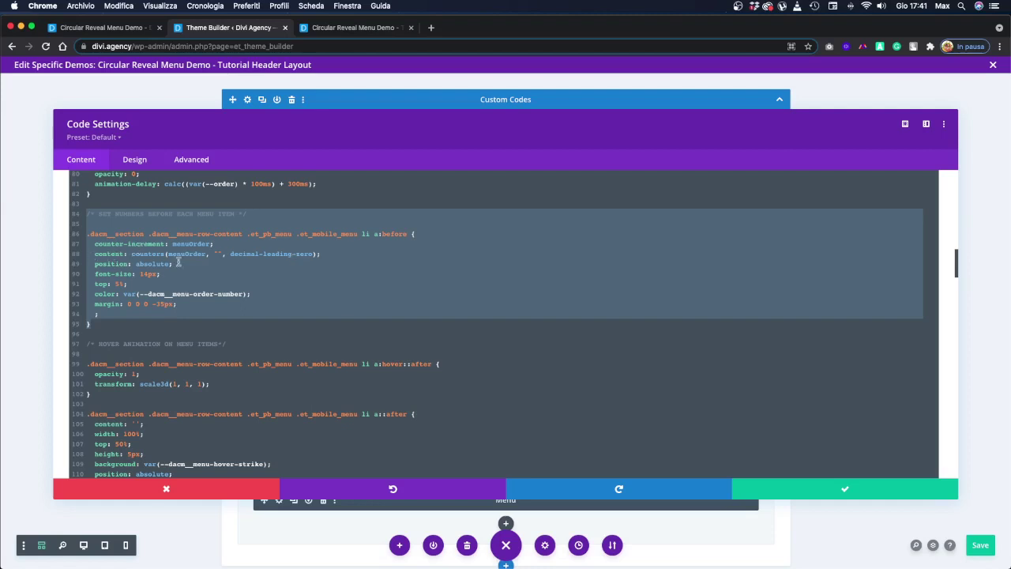
left_click(136, 273)
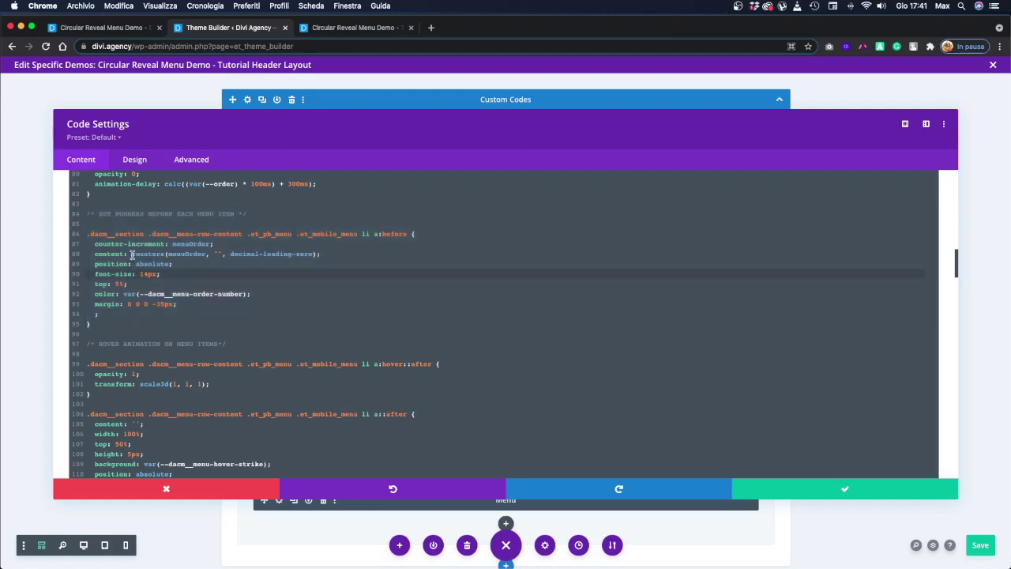
left_click_drag(131, 253, 314, 253)
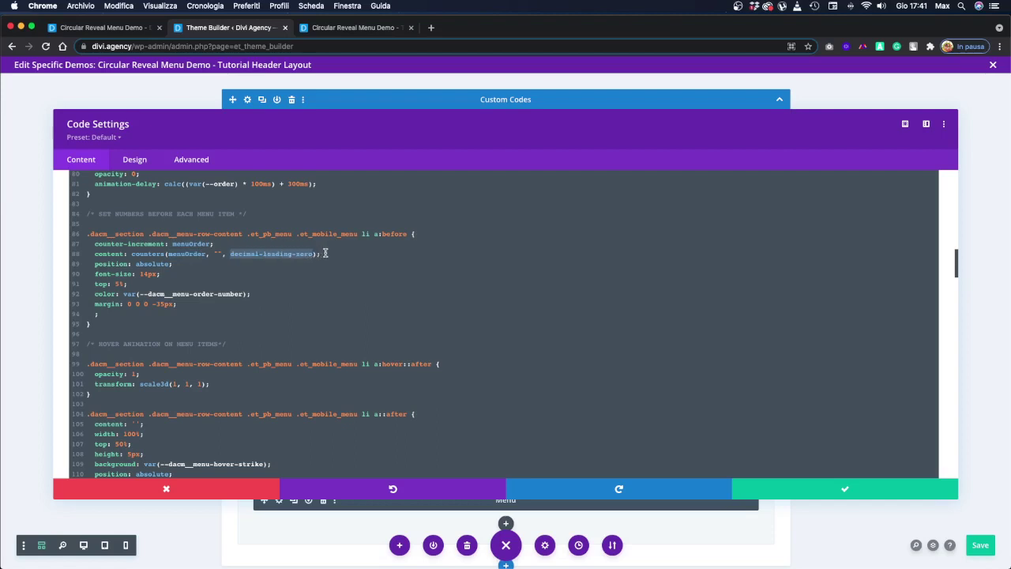
left_click_drag(408, 233, 378, 235)
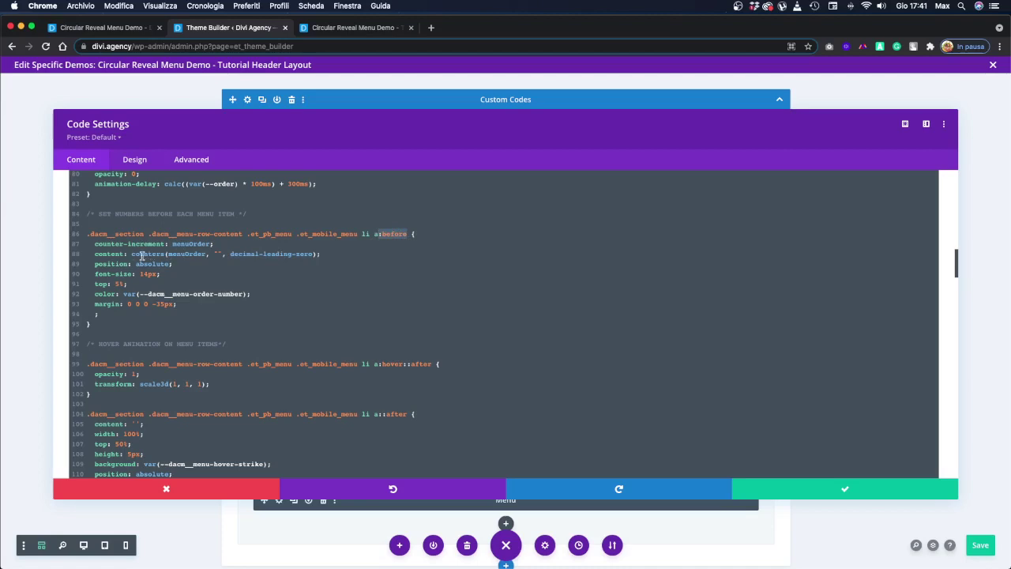
left_click(348, 30)
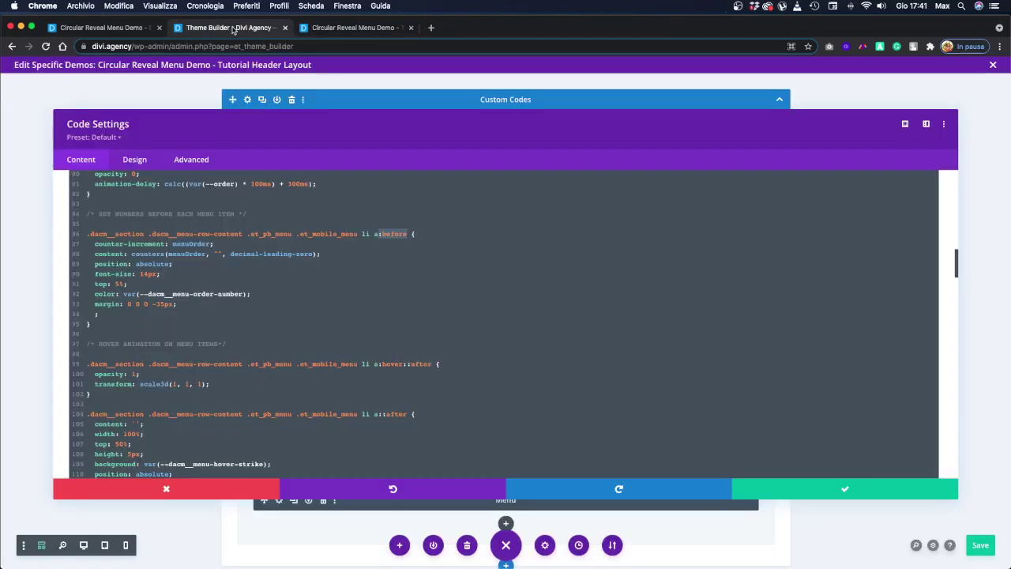
- Back in the header CSS, highlight the scale3d(1, 1, 1) hover transform
left_click(234, 29)
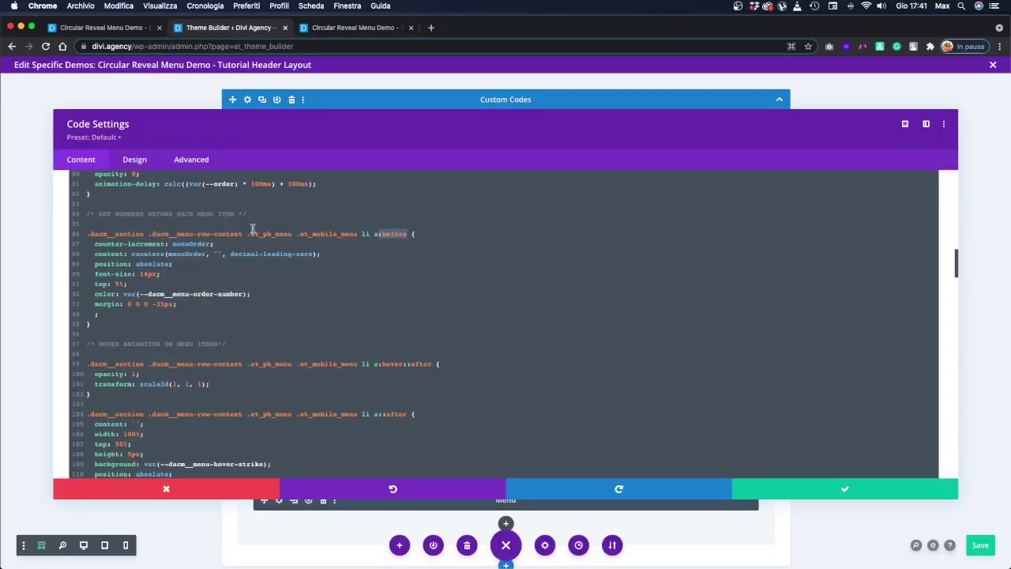
scroll(191, 255, "down", 1)
scroll(192, 255, "down", 1)
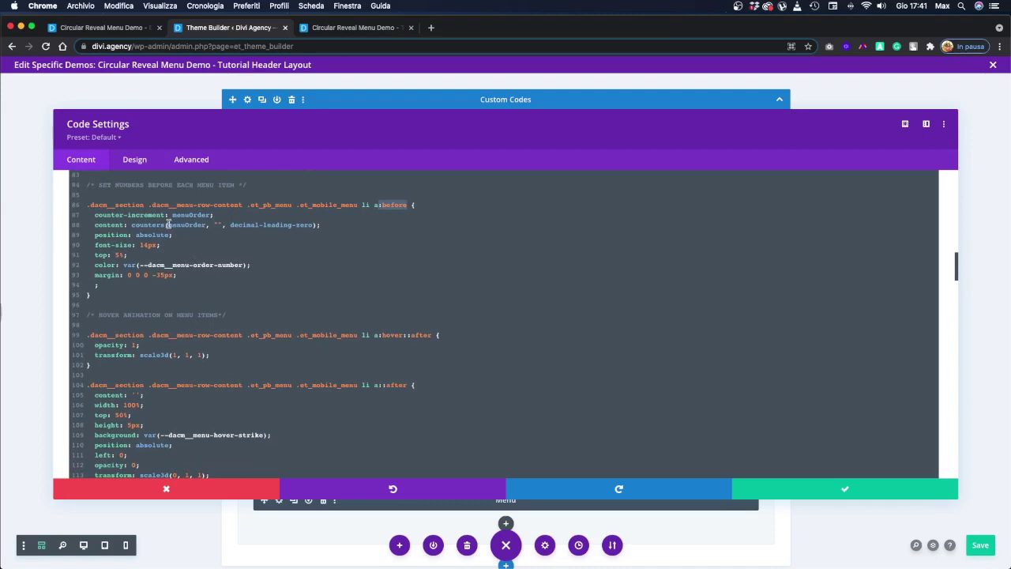
scroll(205, 221, "down", 5)
scroll(219, 222, "down", 7)
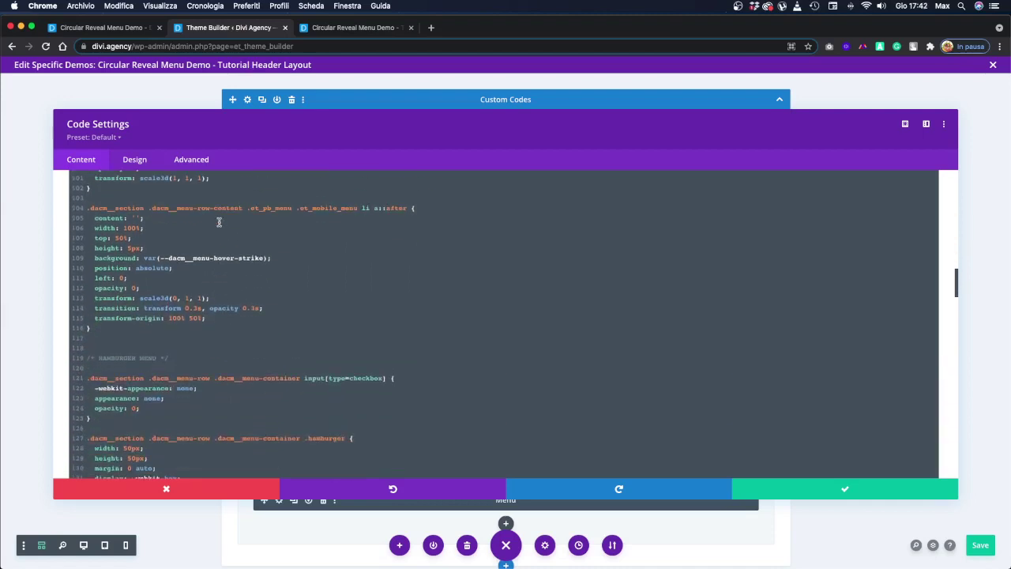
scroll(219, 222, "up", 7)
scroll(219, 222, "up", 10)
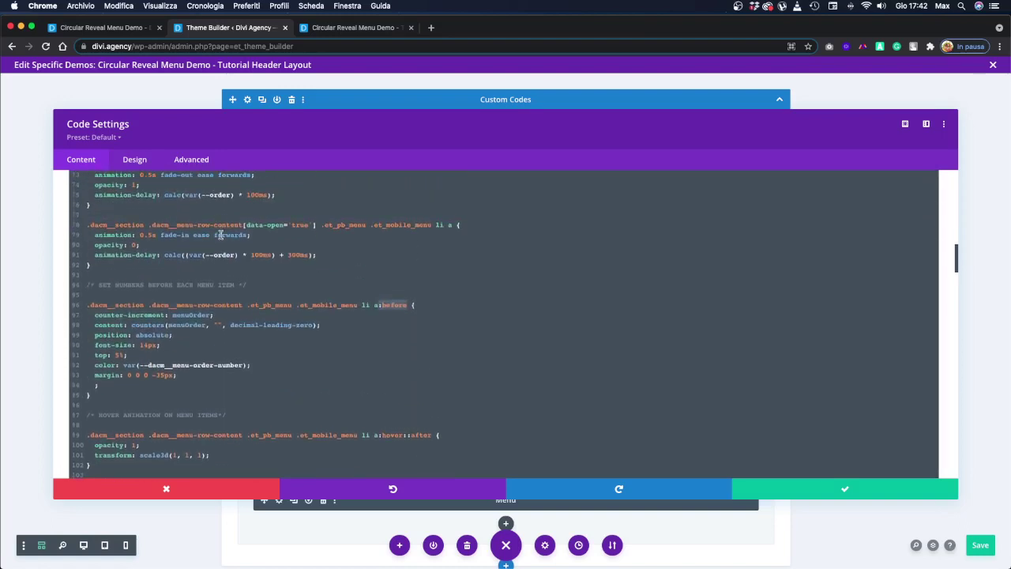
scroll(218, 226, "up", 1)
scroll(219, 231, "up", 3)
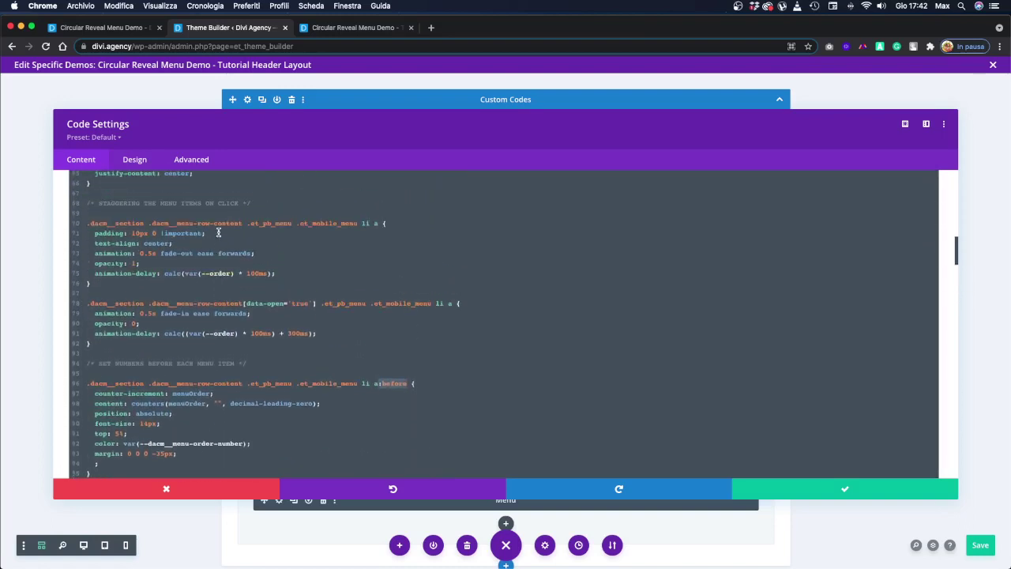
scroll(218, 232, "down", 5)
scroll(218, 231, "down", 2)
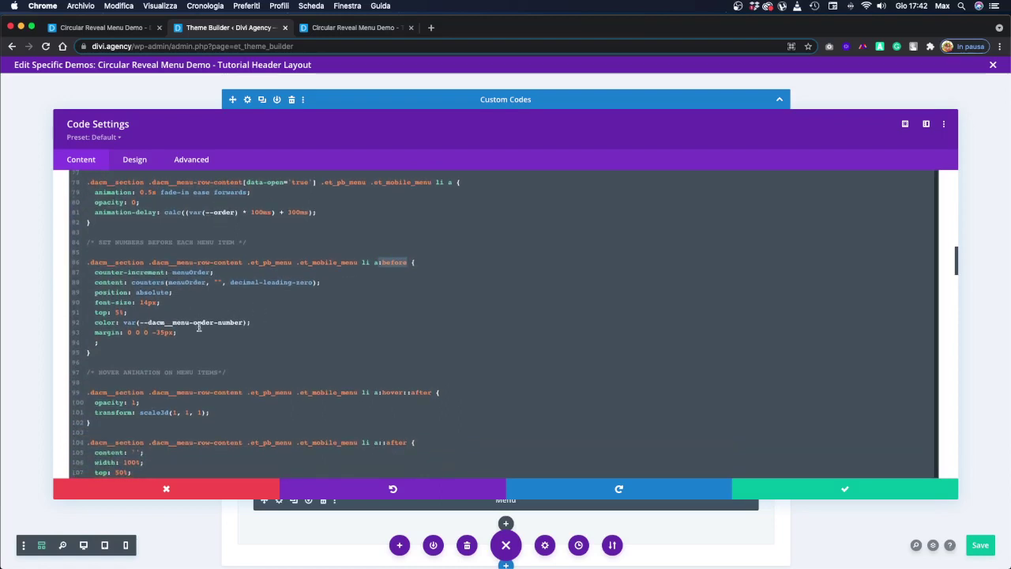
scroll(199, 328, "down", 3)
scroll(197, 328, "down", 2)
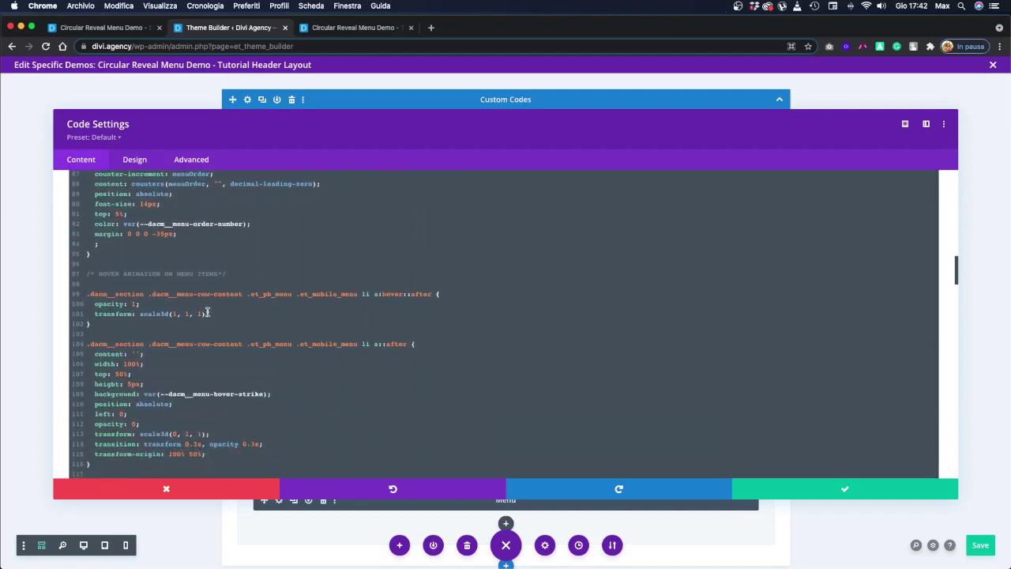
scroll(107, 239, "up", 1)
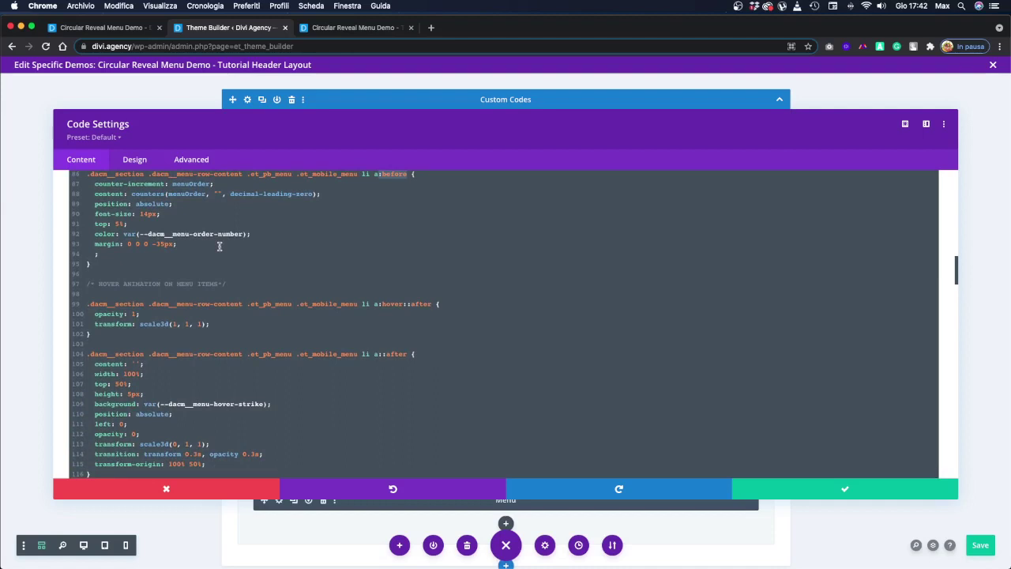
scroll(219, 245, "down", 1)
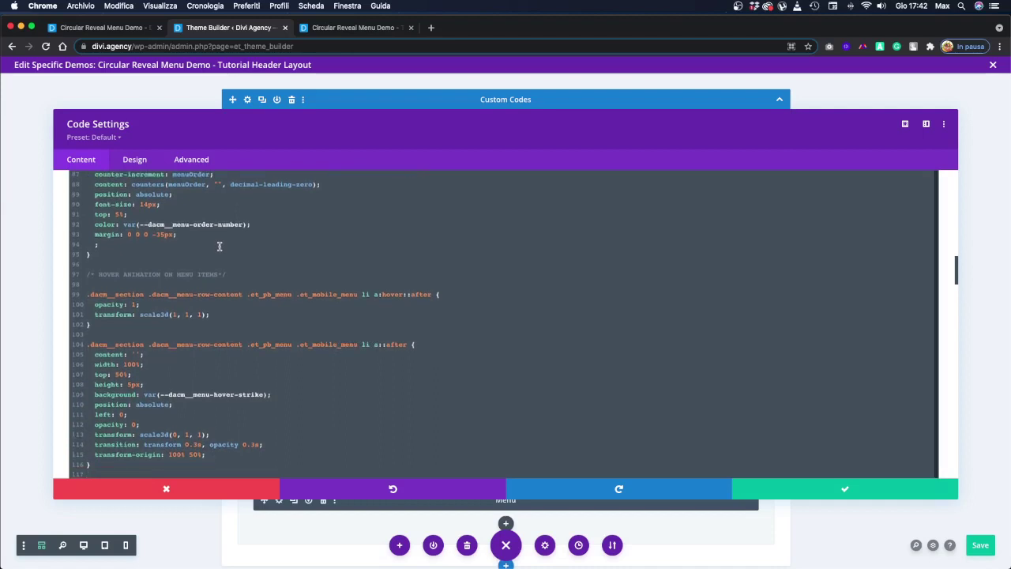
left_click_drag(216, 312, 90, 318)
- Highlight the lines 104–116 strike-line rule: opacity 0 and scale3d(0, 1, 1)
scroll(109, 293, "down", 5)
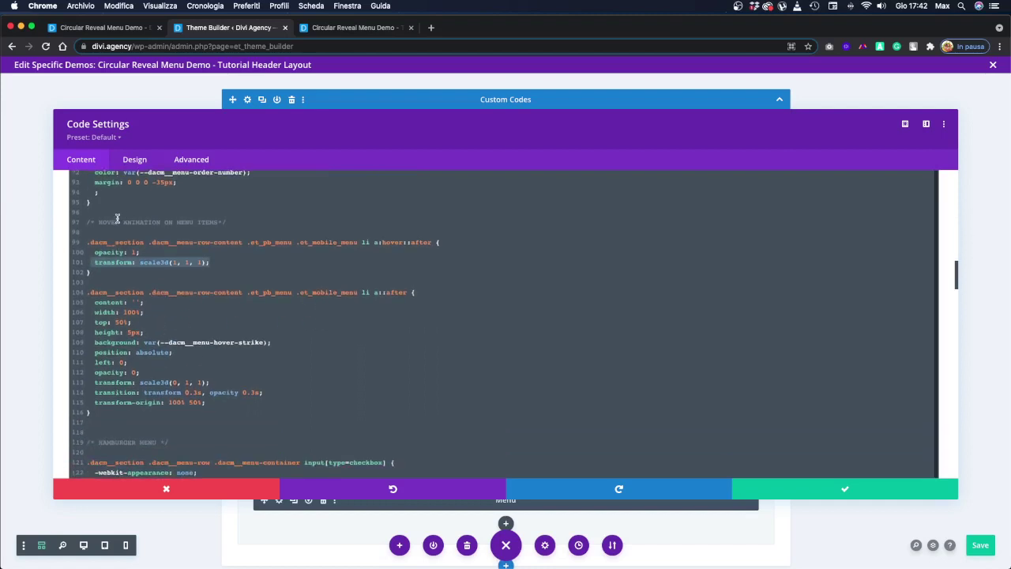
left_click_drag(86, 222, 235, 224)
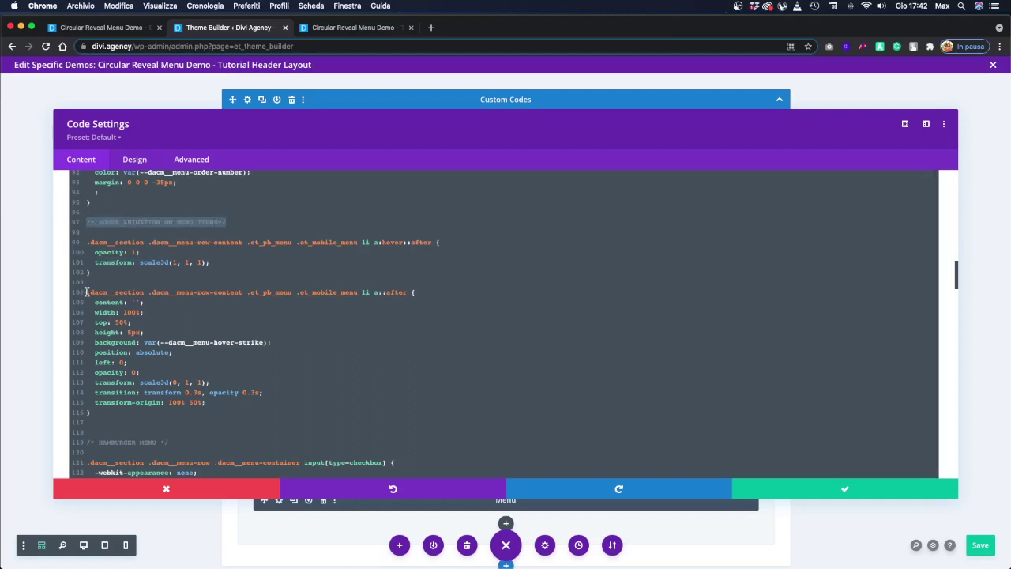
left_click_drag(86, 291, 155, 419)
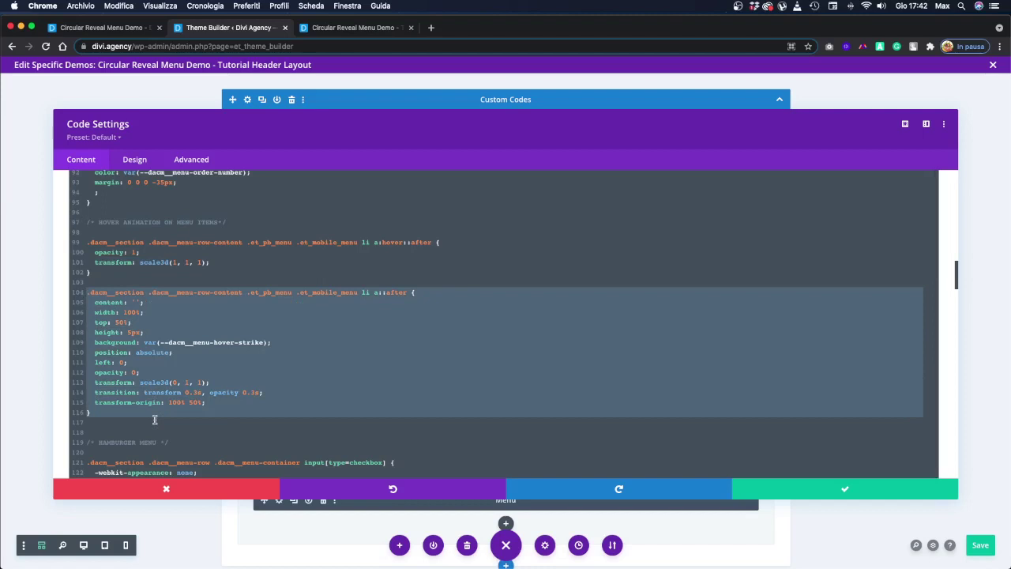
left_click(131, 372)
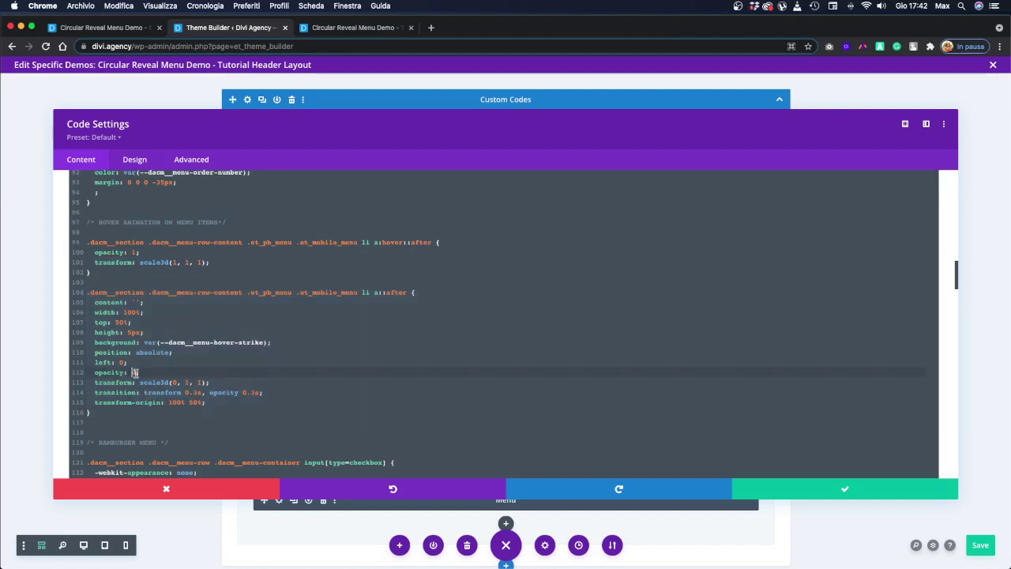
left_click(175, 383)
left_click(174, 262)
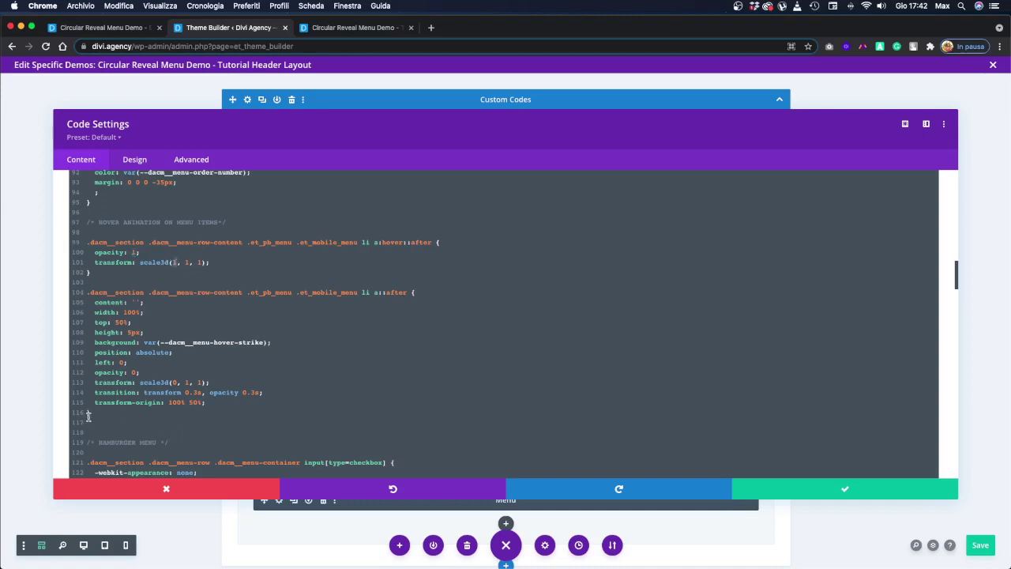
- Test the circular-reveal menu on the demo page, then return to the code
left_click(370, 30)
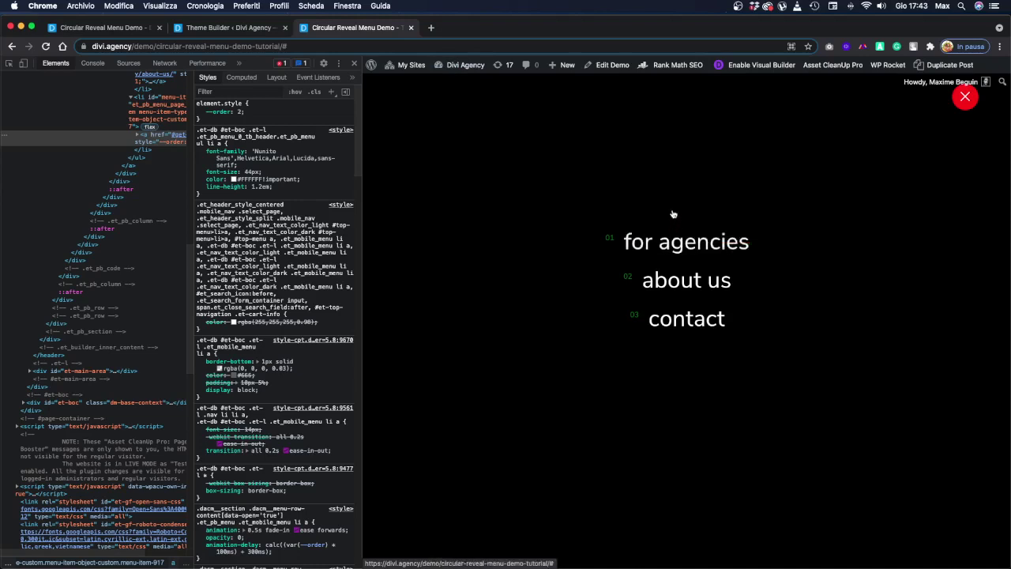
left_click(965, 107)
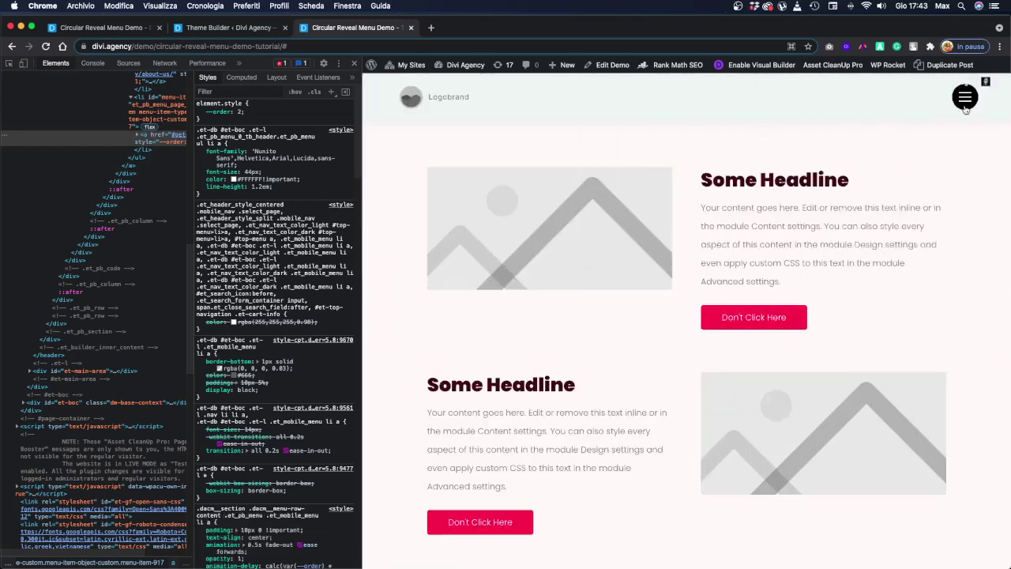
left_click(965, 107)
left_click(965, 107)
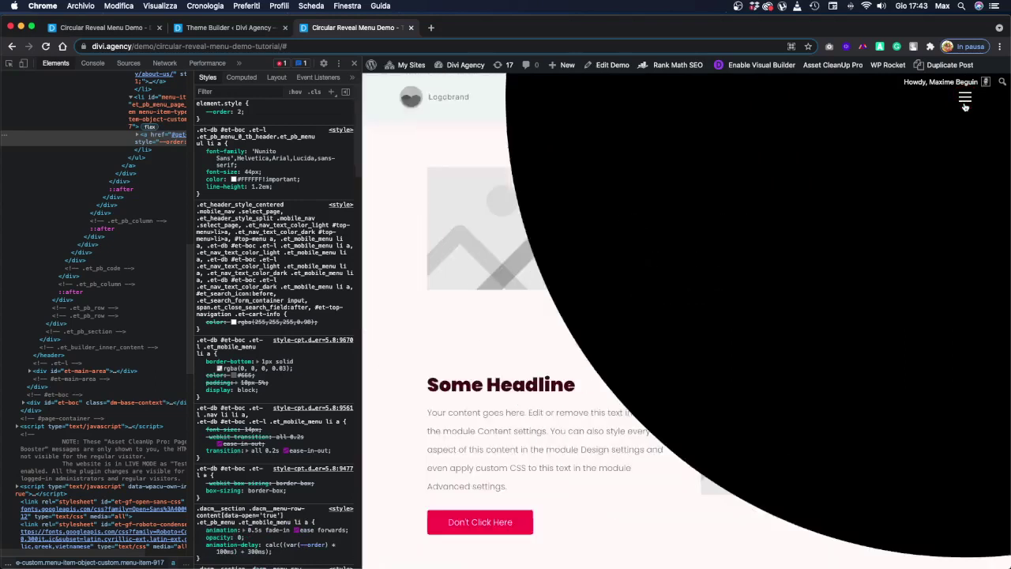
left_click(237, 28)
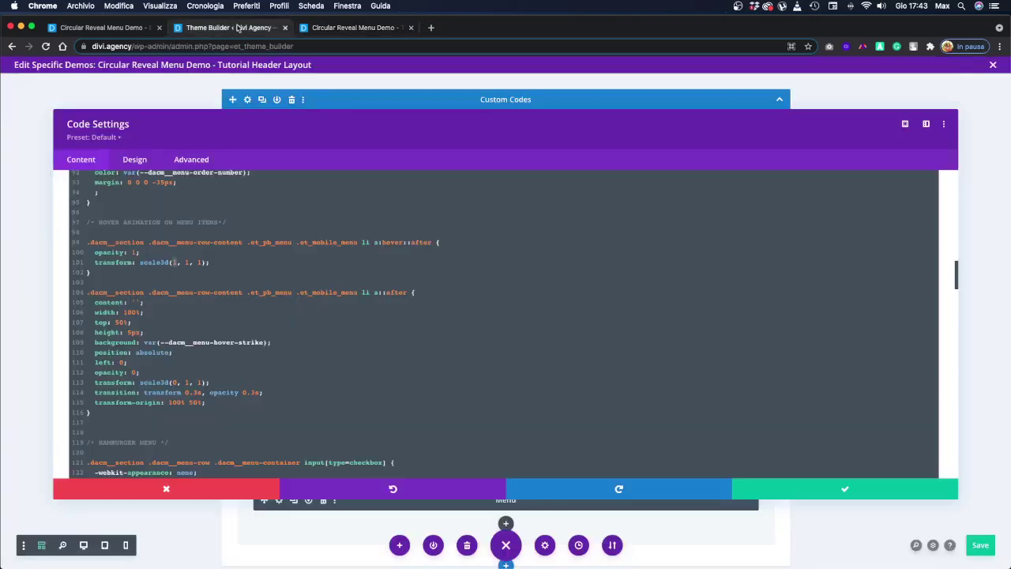
- Save the custom code changes and close the code settings
scroll(406, 382, "down", 5)
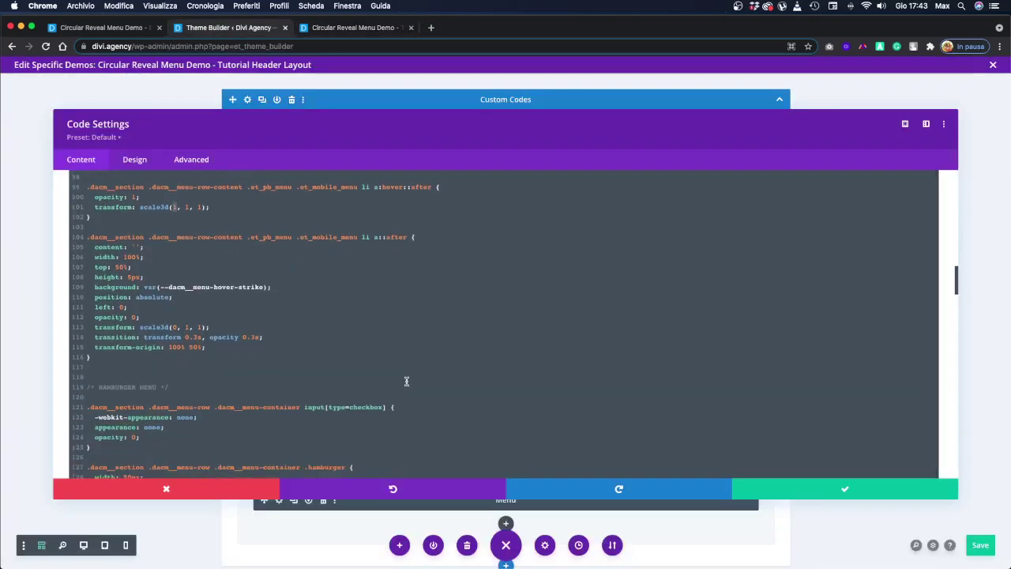
scroll(406, 382, "down", 10)
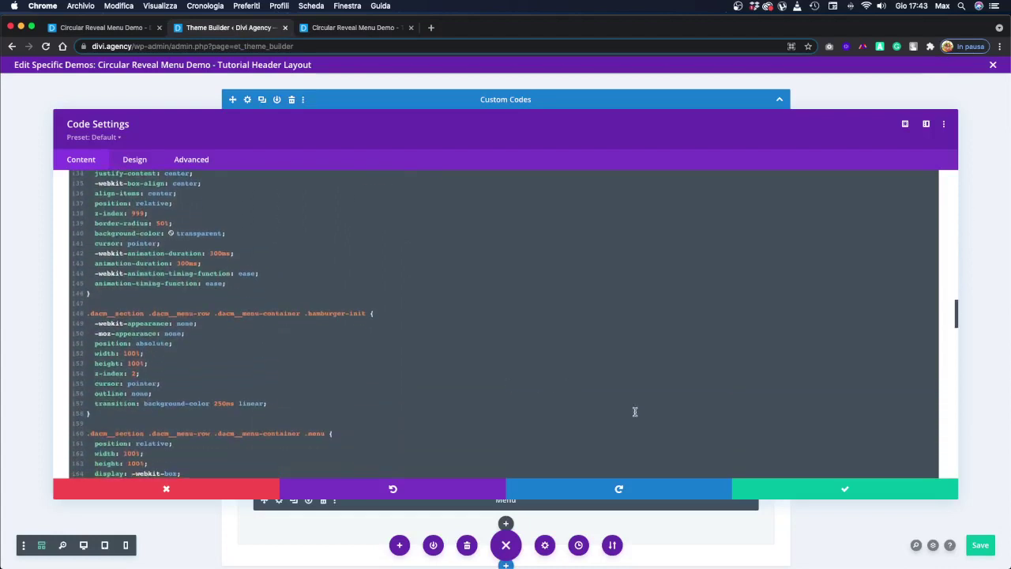
left_click(775, 491)
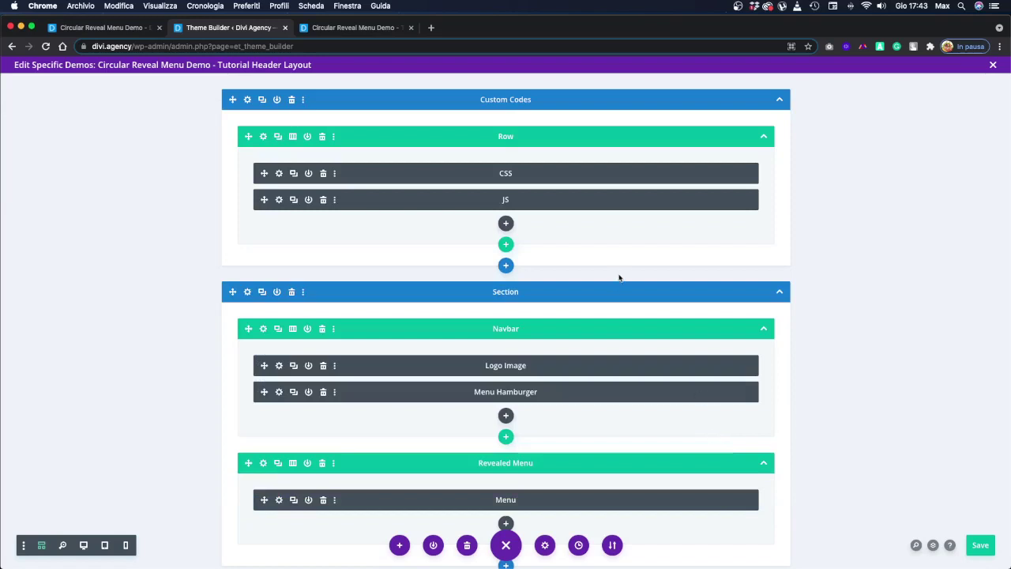
left_click(87, 28)
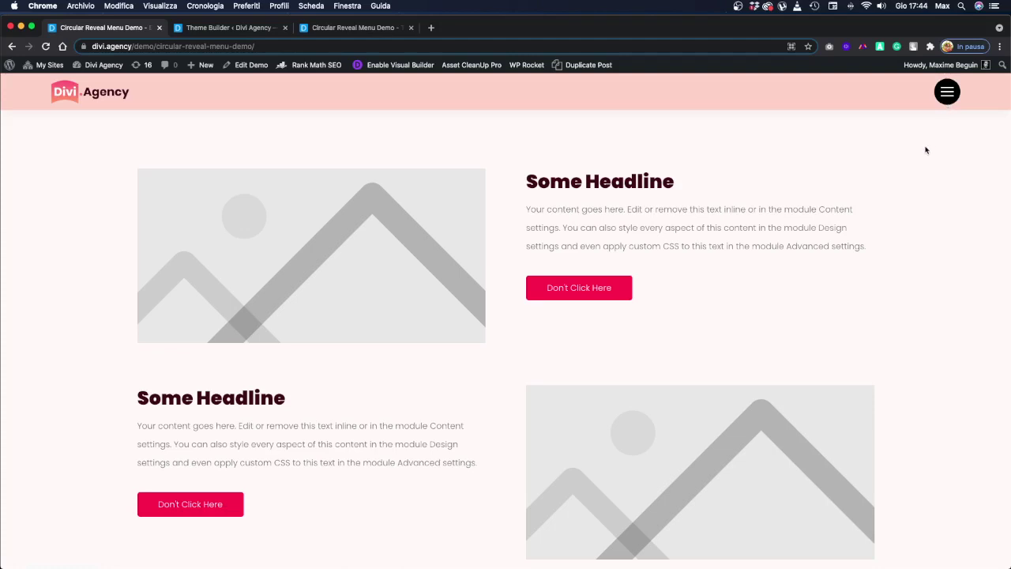
left_click(948, 92)
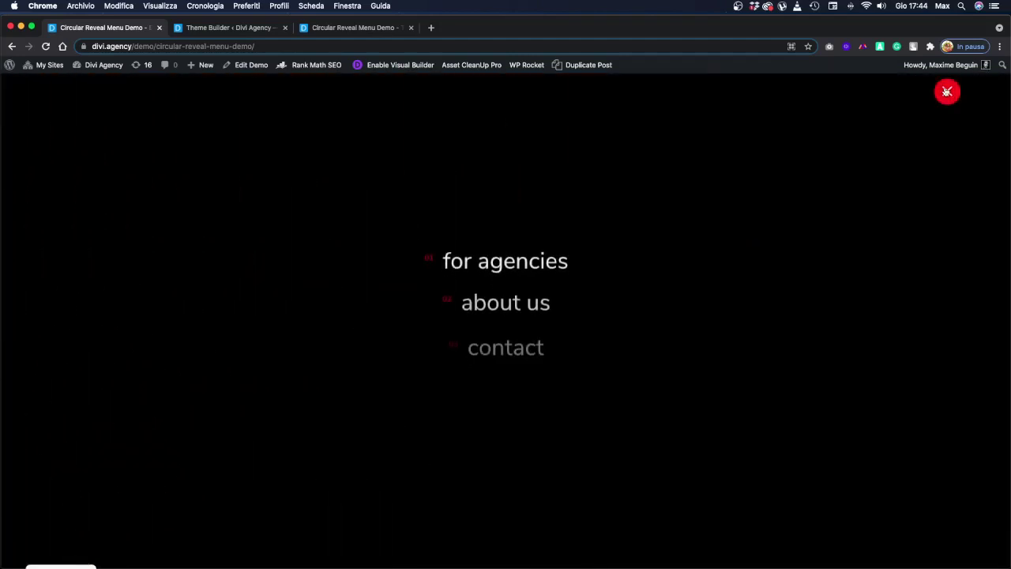
left_click(948, 92)
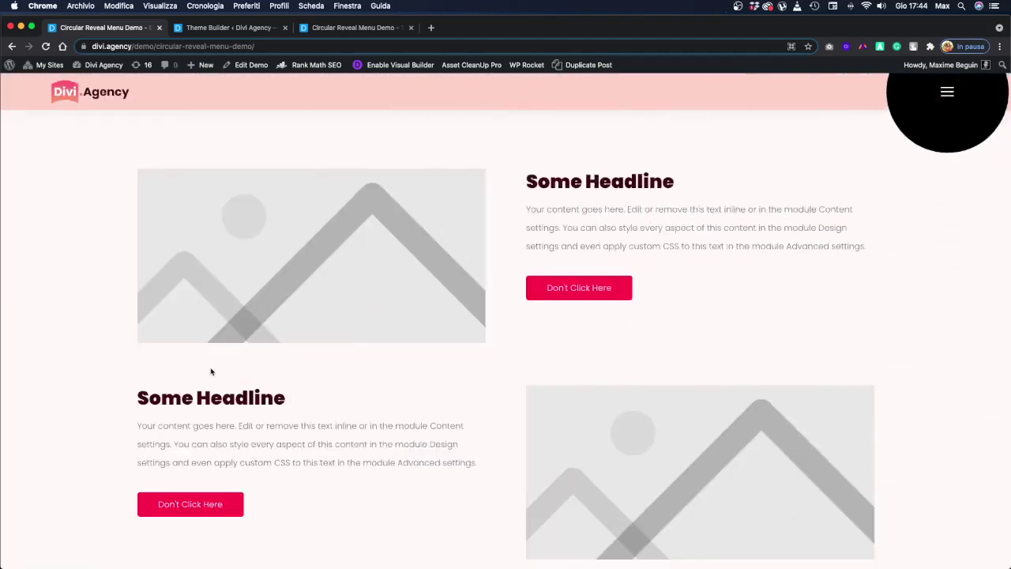